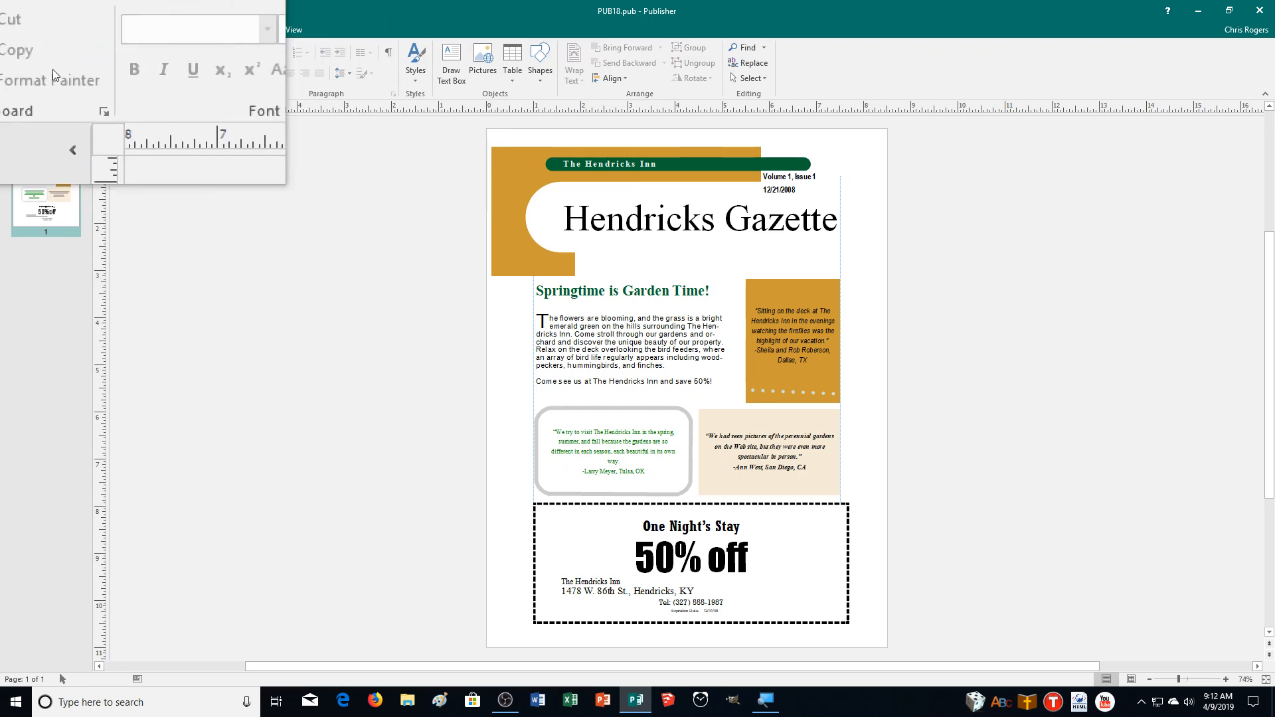
Step: Save a copy of the publication as 18FLYER_MR in the CADemonstration2 folder
{"action": "left_click", "coordinate": [13, 26]}
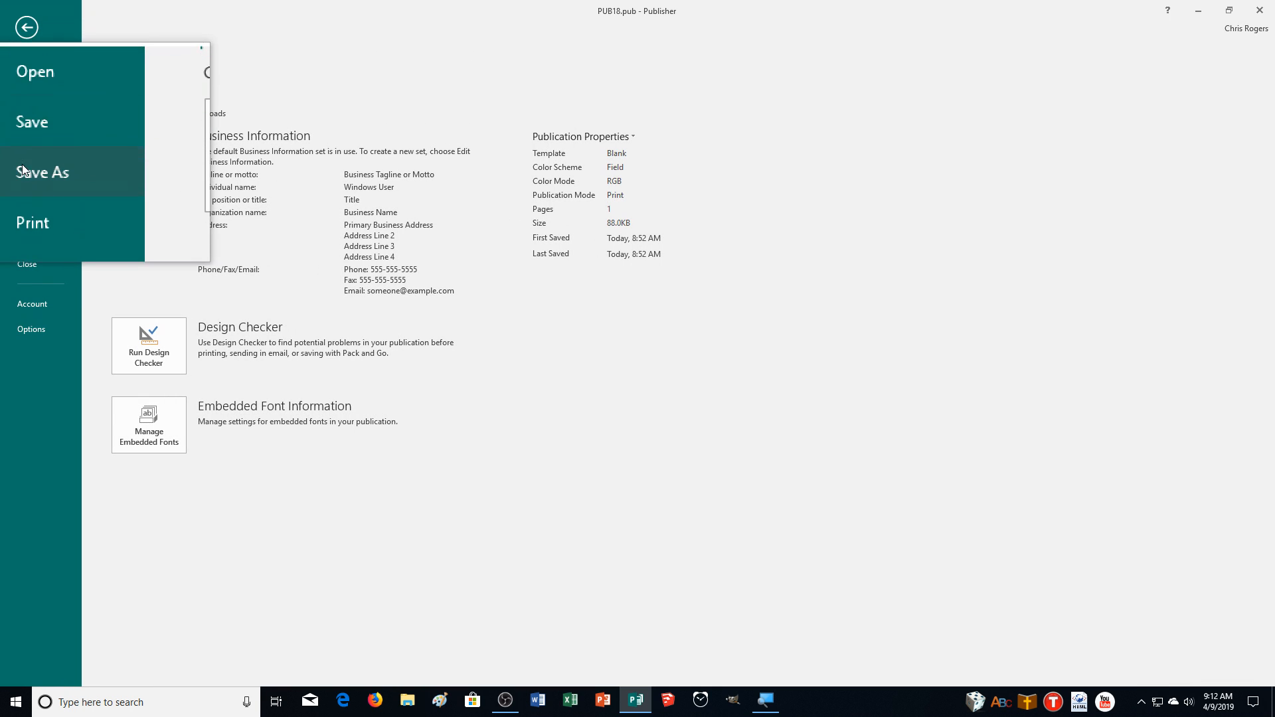
{"action": "left_click", "coordinate": [23, 170]}
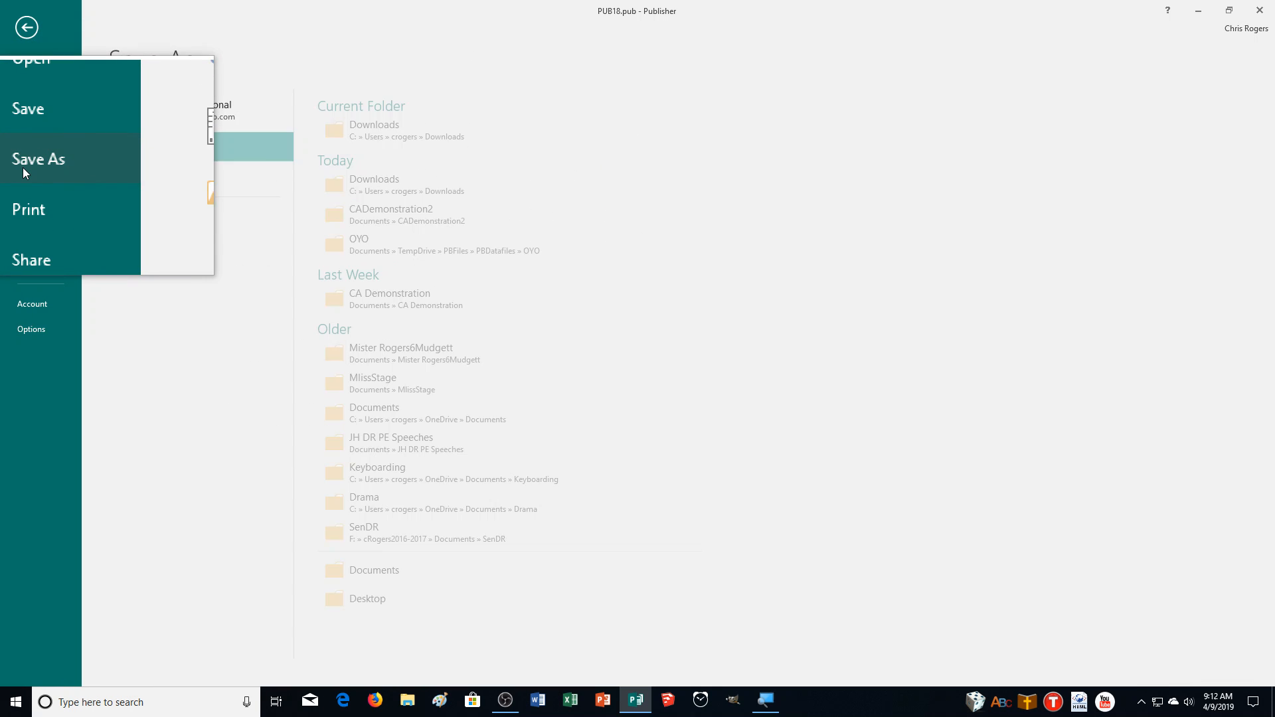
{"action": "left_click", "coordinate": [389, 214]}
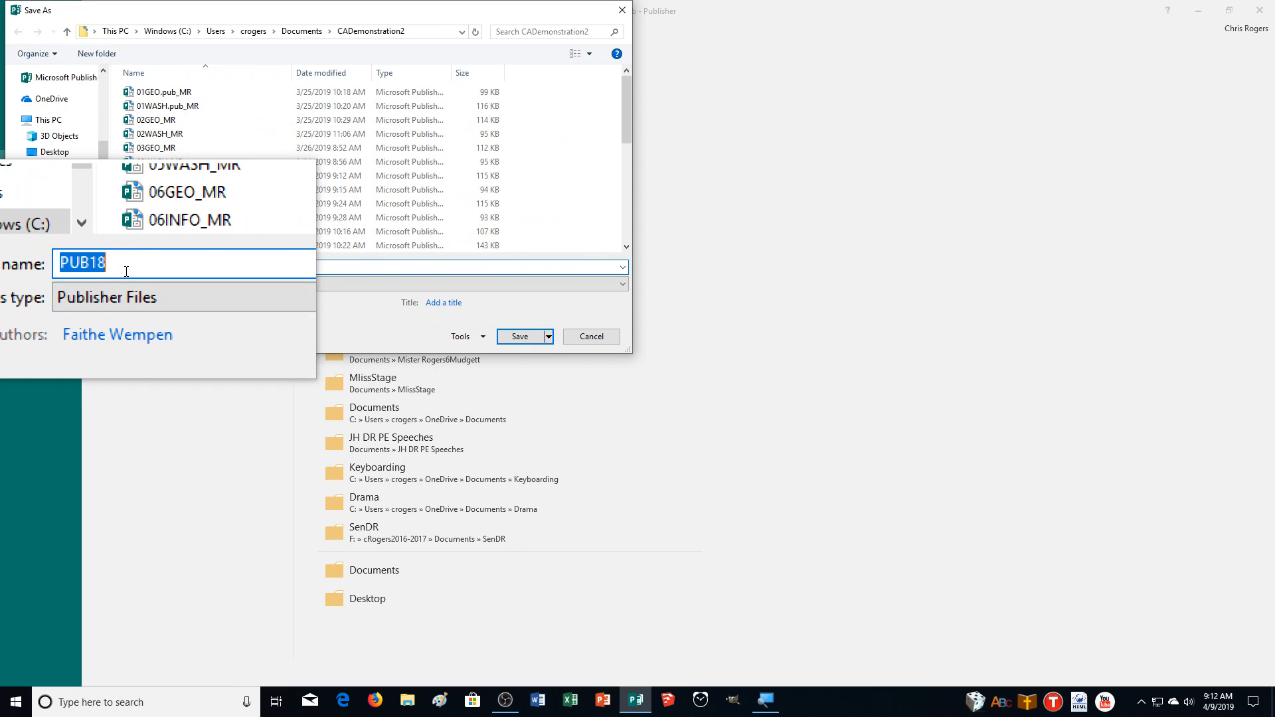
{"action": "type", "text": "18"}
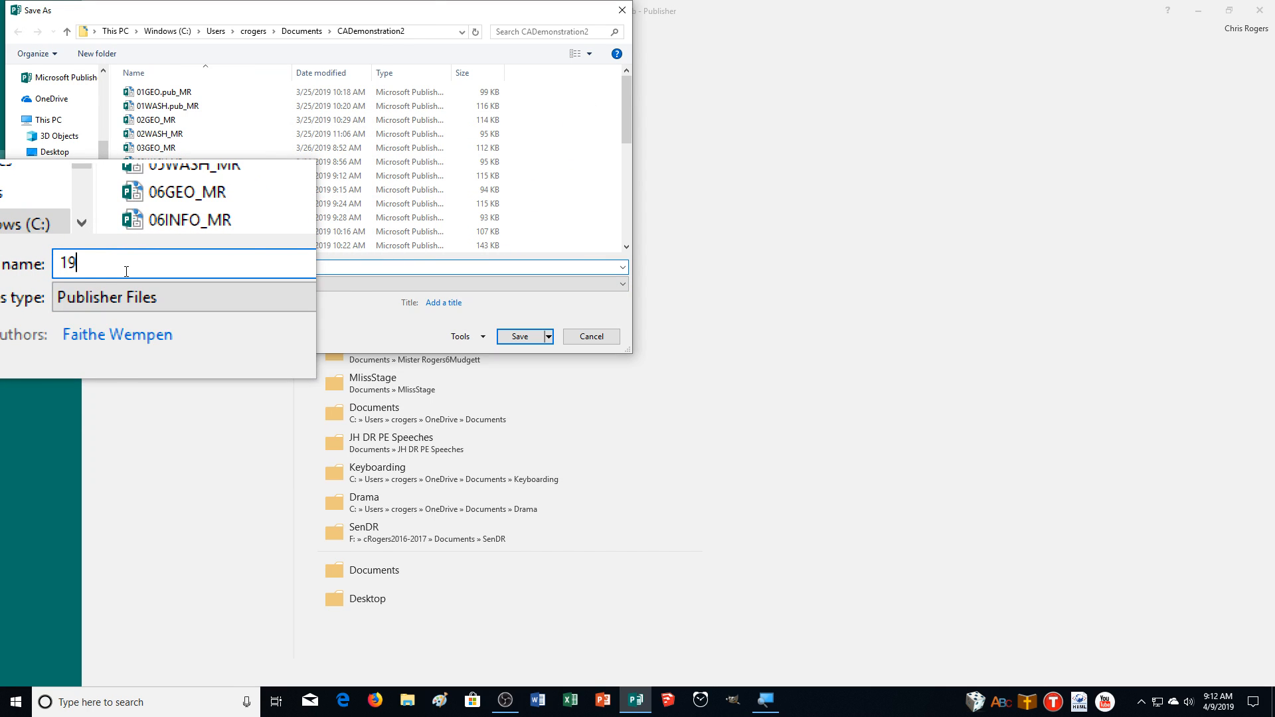
{"action": "key", "text": "BackSpace"}
{"action": "type", "text": "8FLYER_MR"}
{"action": "key", "text": "Return"}
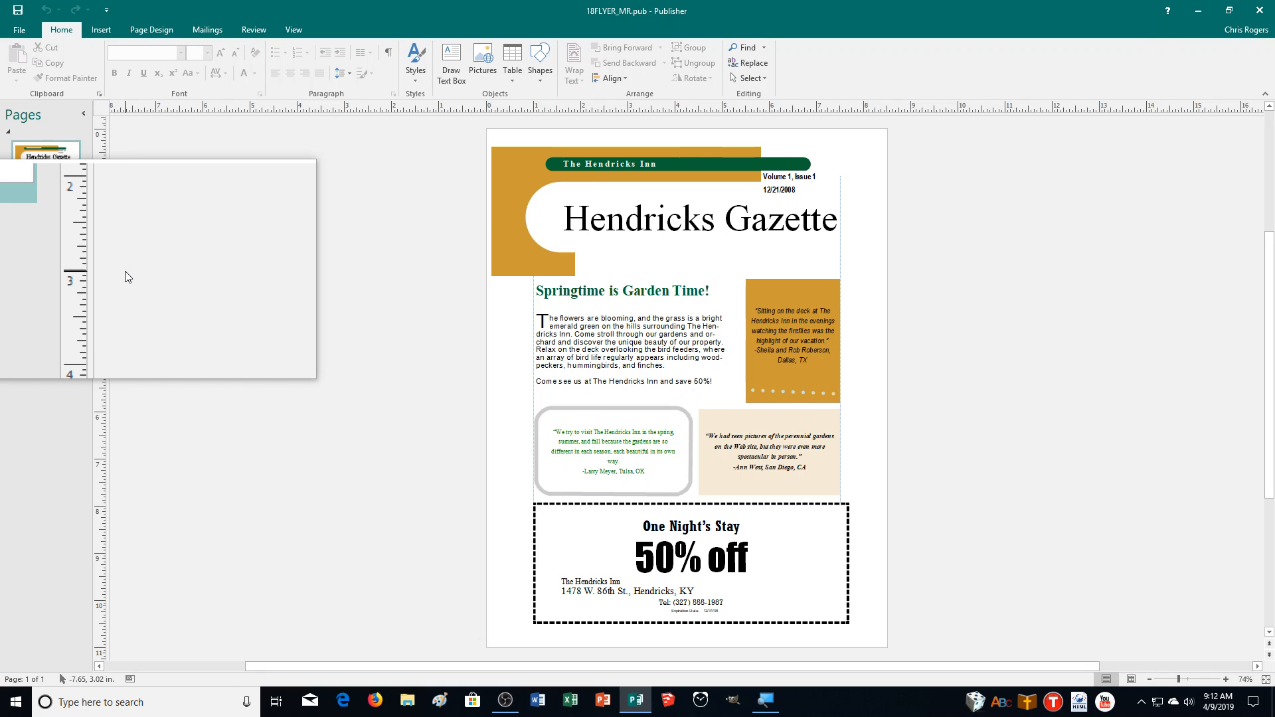
Step: Cut the testimonial text out of the gold box beside the Springtime article and delete the emptied gold box
{"action": "left_click", "coordinate": [793, 320]}
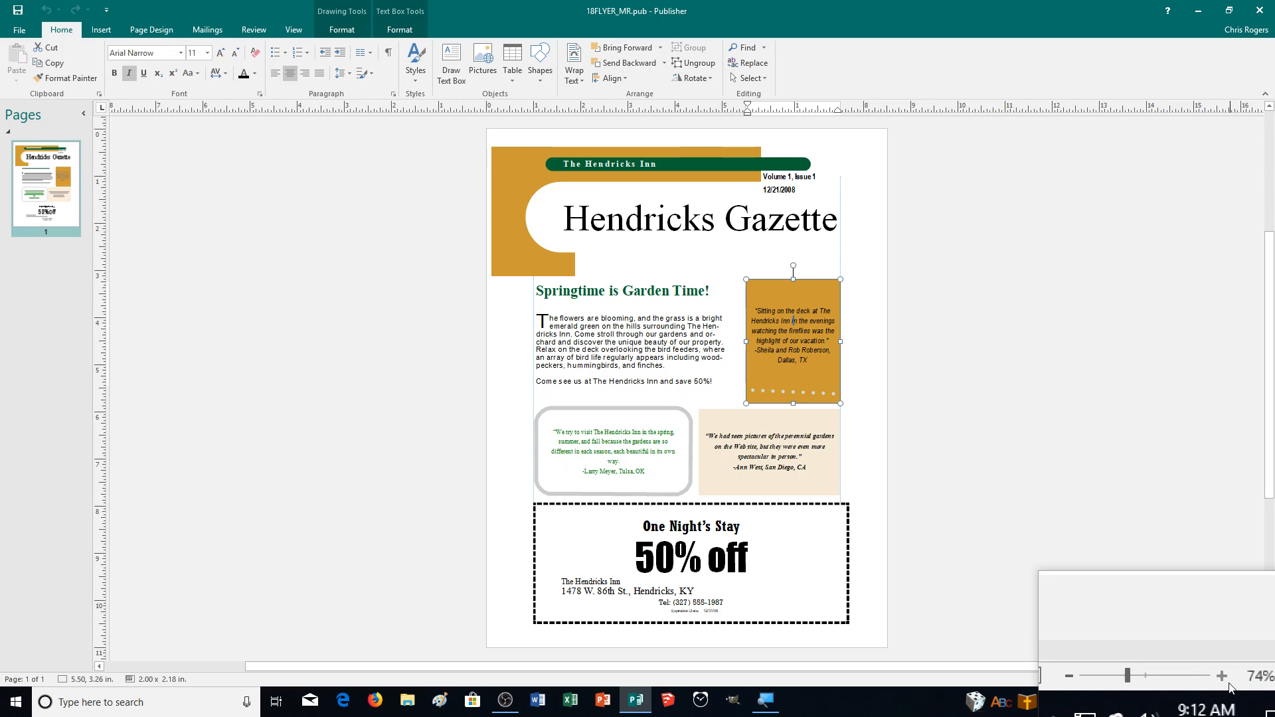
{"action": "left_click", "coordinate": [1224, 679]}
{"action": "left_click", "coordinate": [1224, 679]}
{"action": "left_click", "coordinate": [1225, 679]}
{"action": "left_click", "coordinate": [1225, 679]}
{"action": "left_click", "coordinate": [1224, 680]}
{"action": "left_click", "coordinate": [1225, 680]}
{"action": "left_click", "coordinate": [1225, 679]}
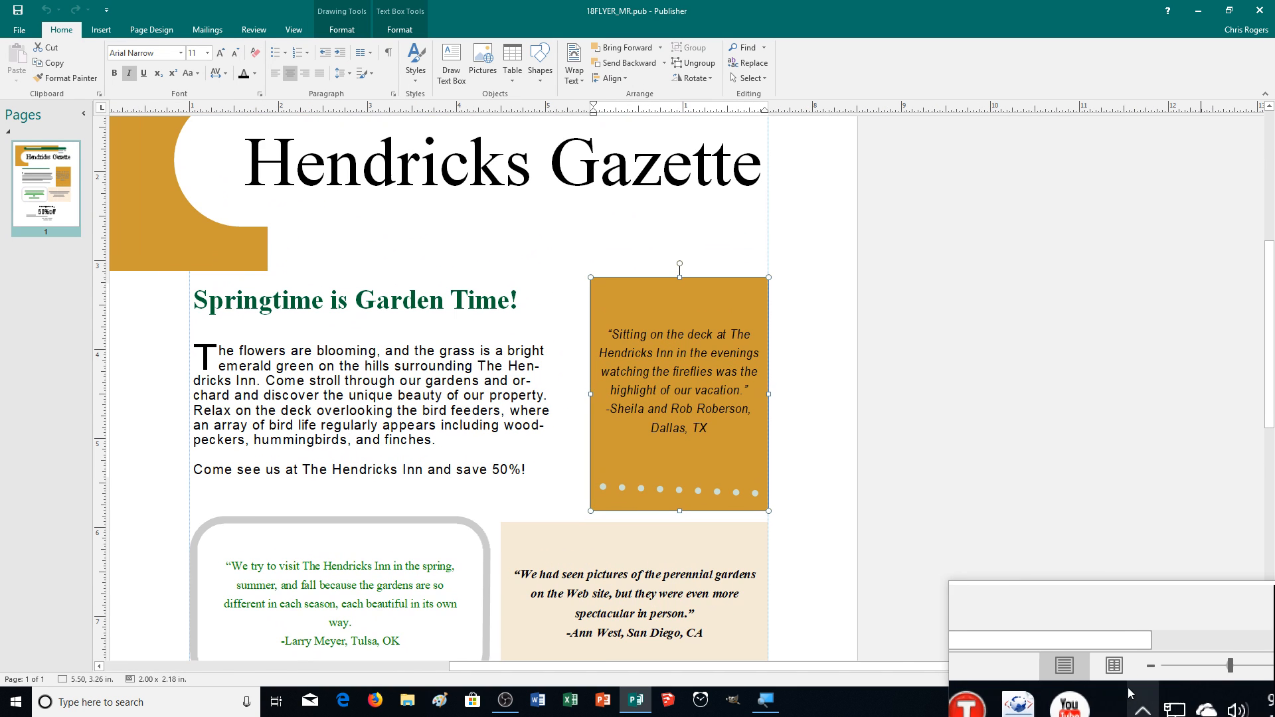
{"action": "left_click_drag", "start_coordinate": [1102, 667], "coordinate": [998, 674]}
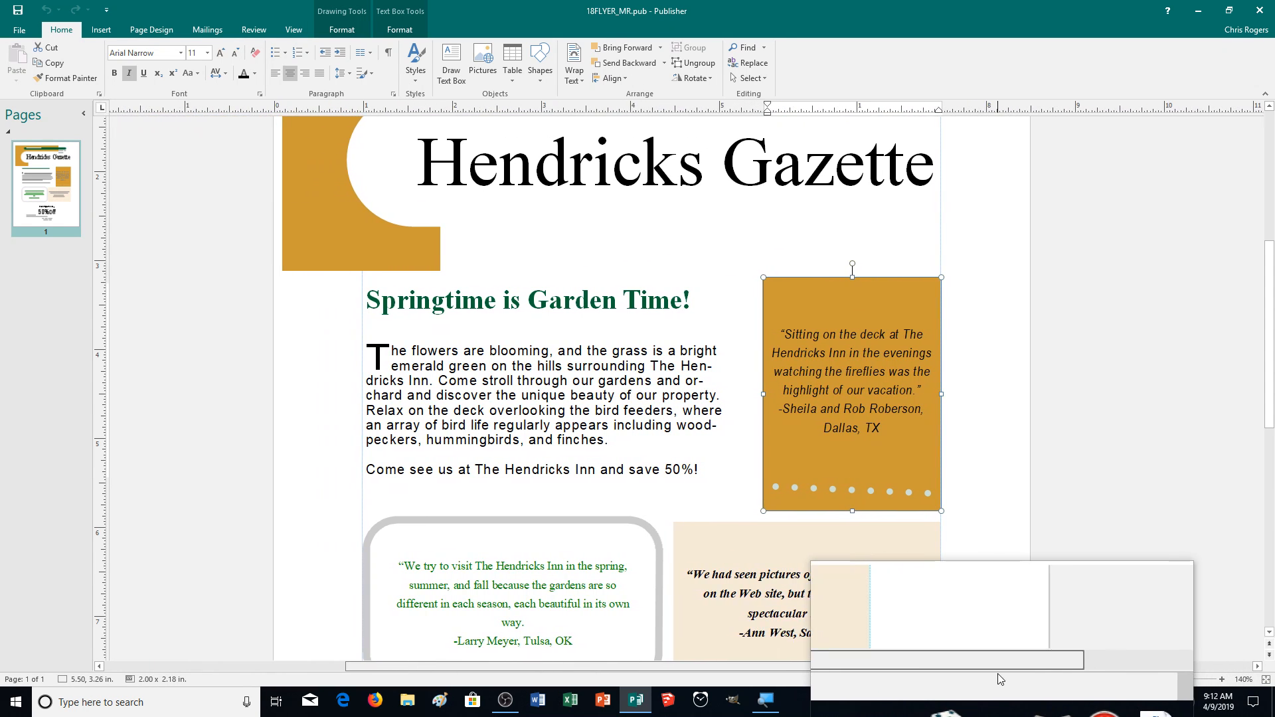
{"action": "scroll", "coordinate": [994, 584], "scroll_direction": "down", "scroll_amount": 2}
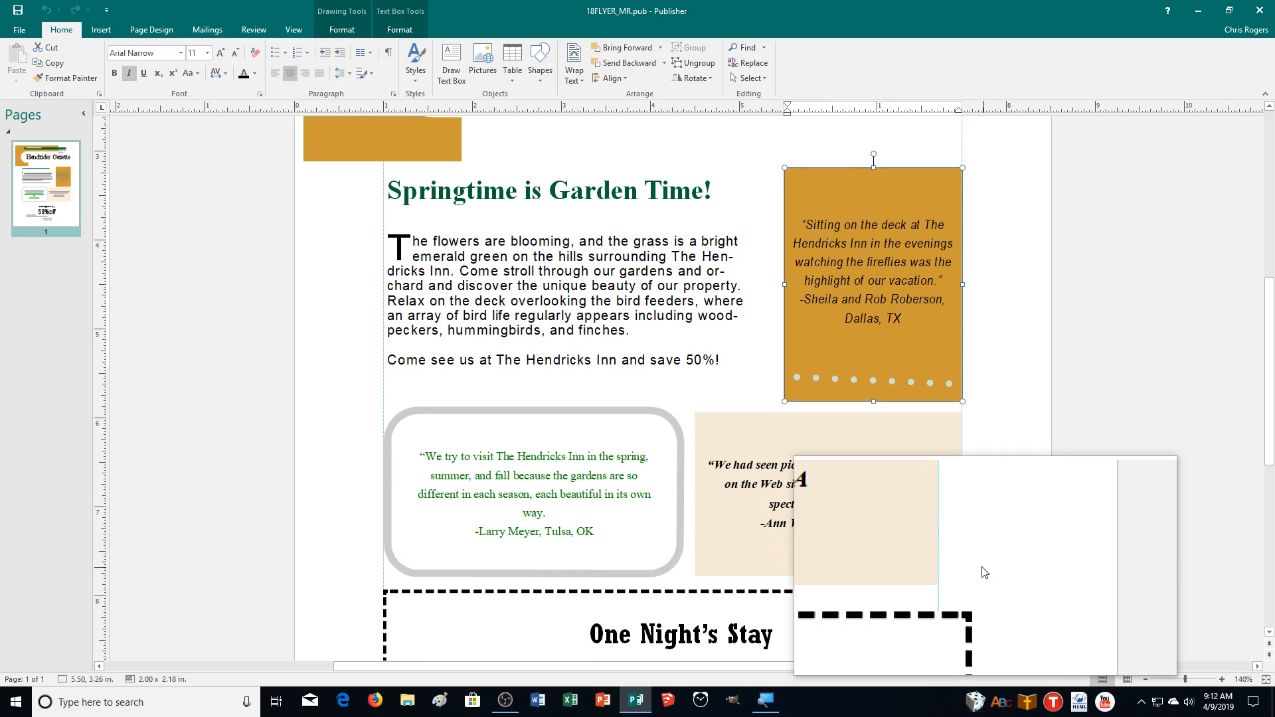
{"action": "left_click_drag", "start_coordinate": [910, 342], "coordinate": [800, 225]}
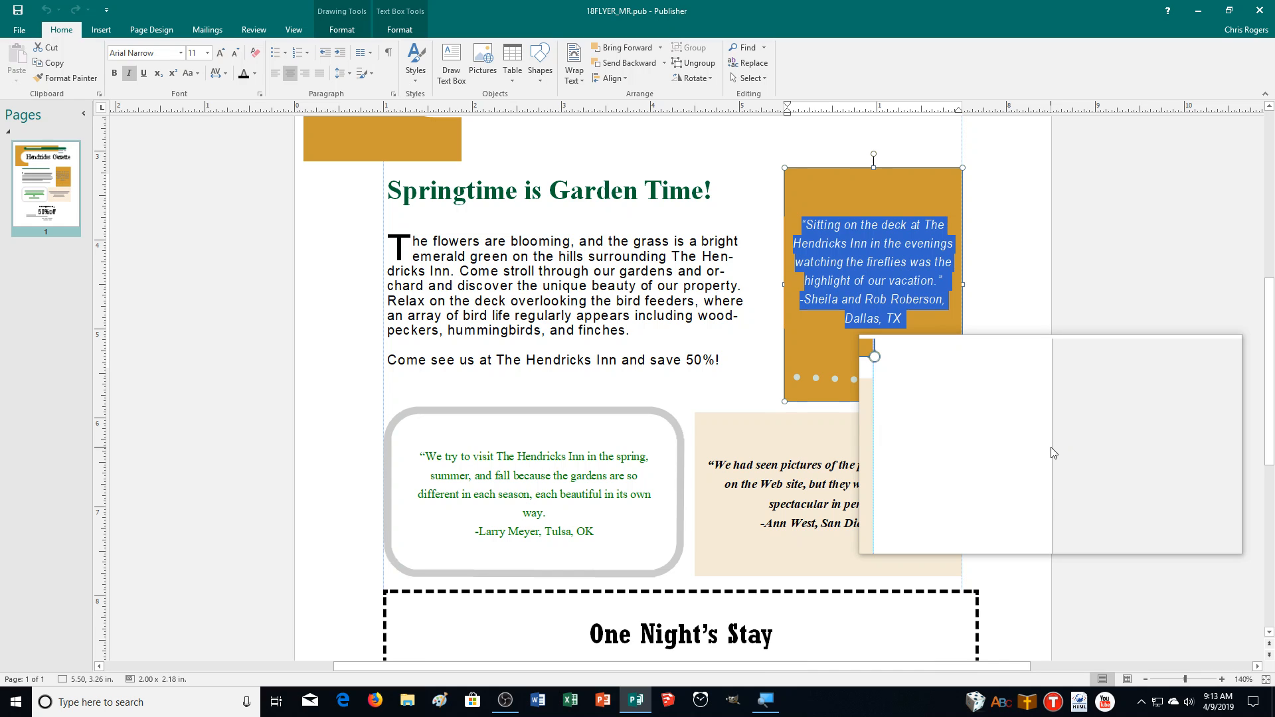
{"action": "key", "text": "ctrl+x"}
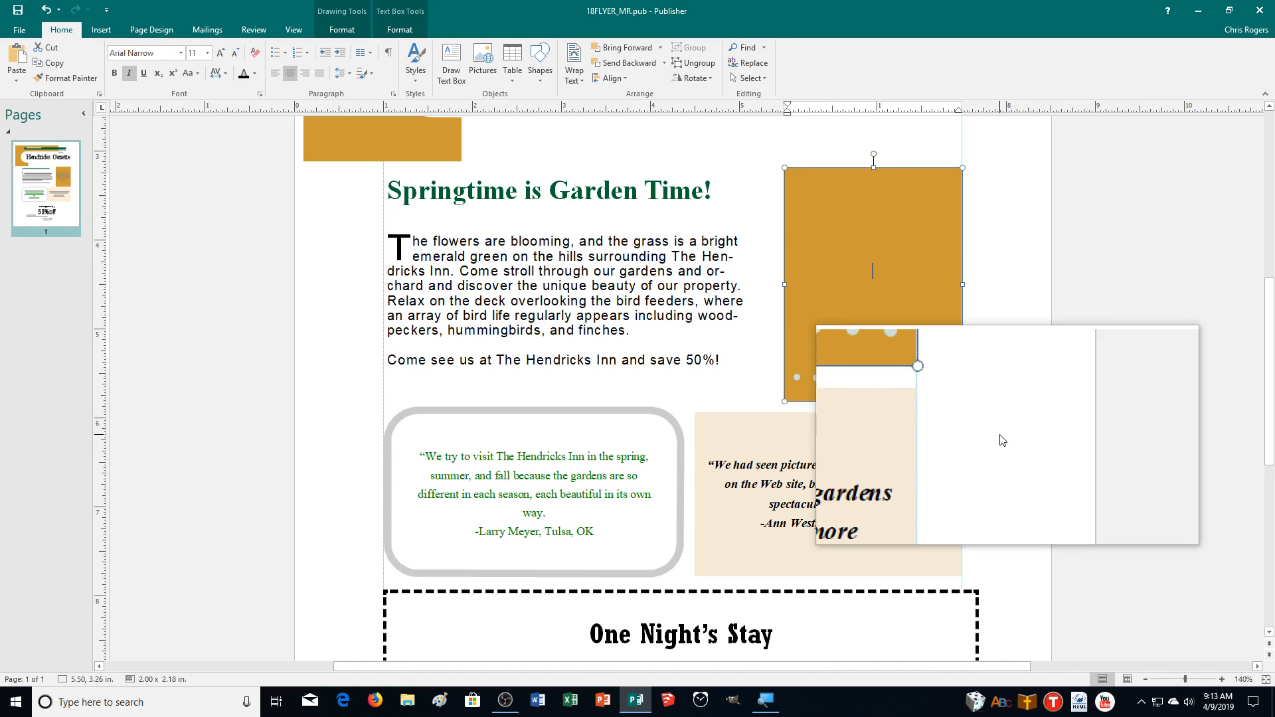
{"action": "left_click", "coordinate": [928, 171]}
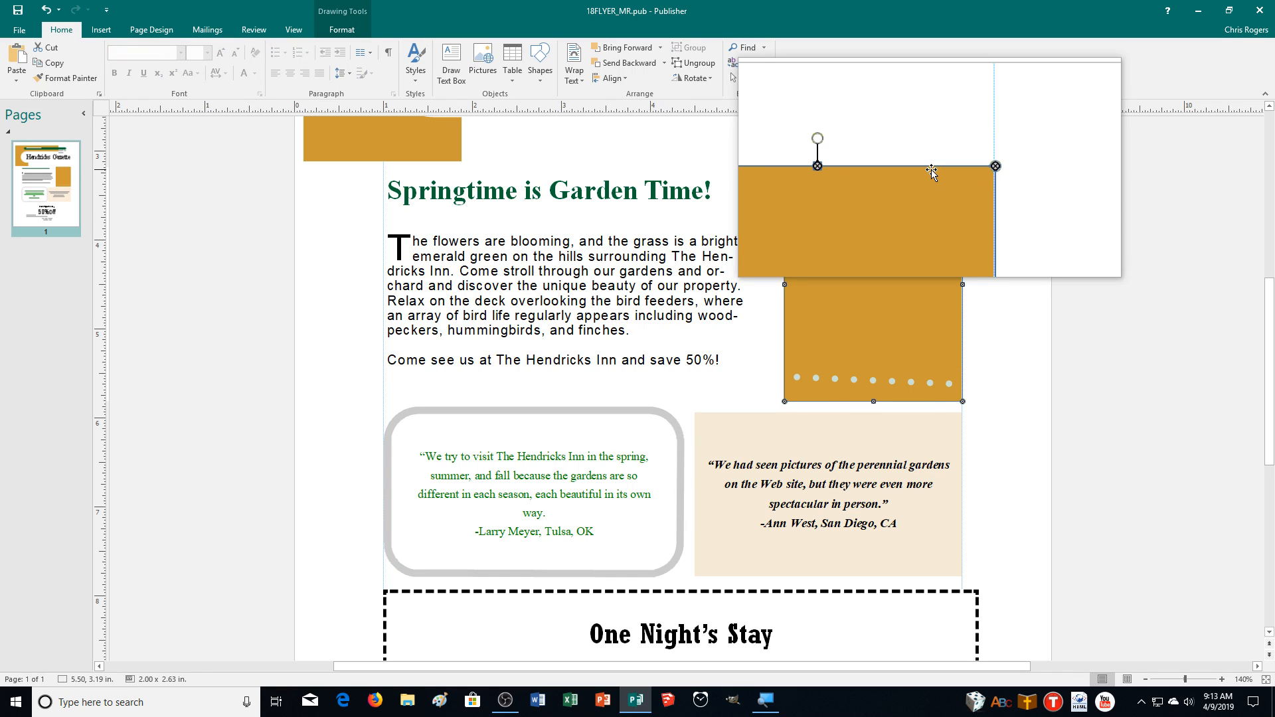
{"action": "key", "text": "Delete"}
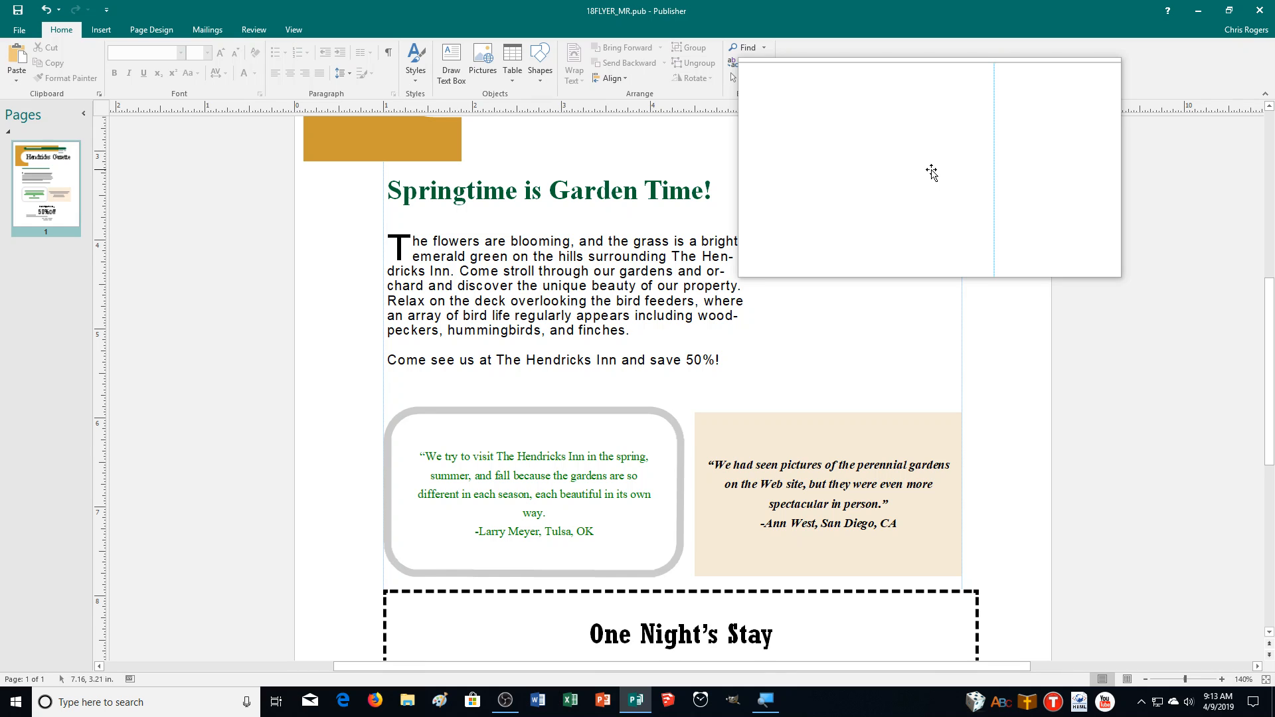
Step: Draw a text box about 1.86 x 2.24 in. in the emptied space beside the article and paste the cut testimonial below two blank lines
{"action": "mouse_move", "coordinate": [932, 173]}
{"action": "left_mouse_down"}
{"action": "mouse_move", "coordinate": [868, 324]}
{"action": "mouse_move", "coordinate": [763, 321]}
{"action": "mouse_move", "coordinate": [556, 177]}
{"action": "left_mouse_up"}
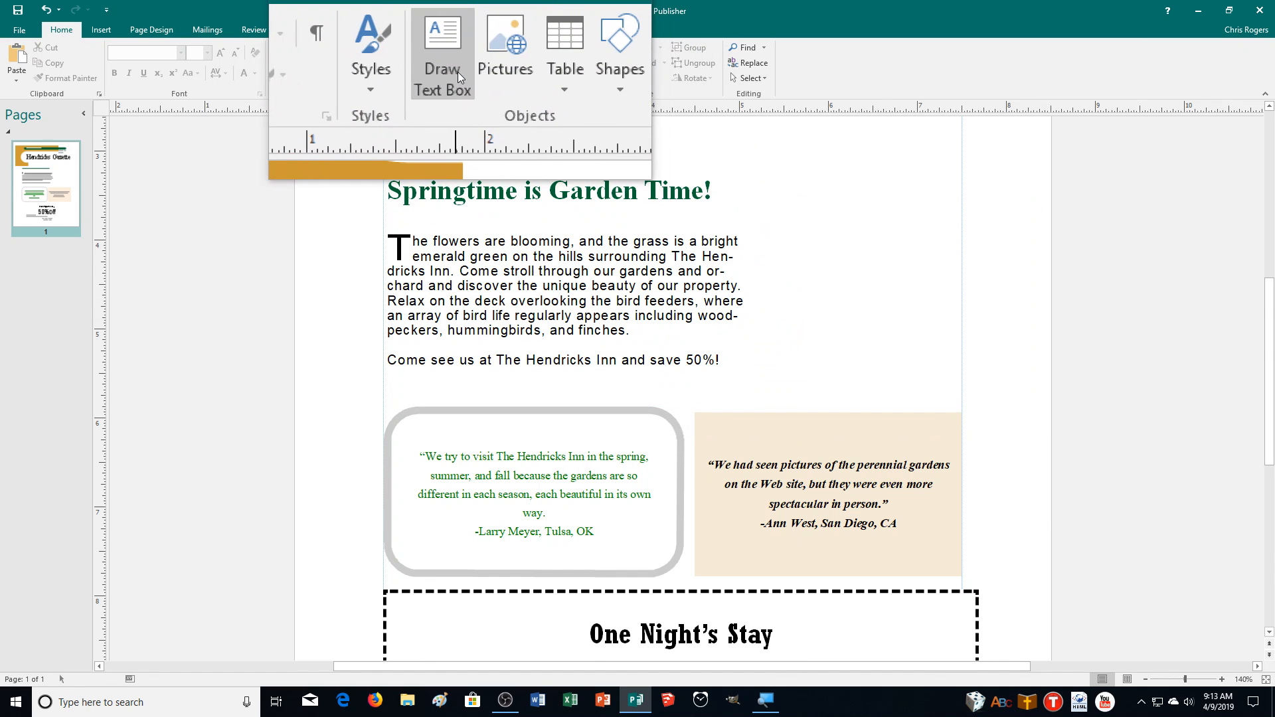
{"action": "left_click", "coordinate": [452, 59]}
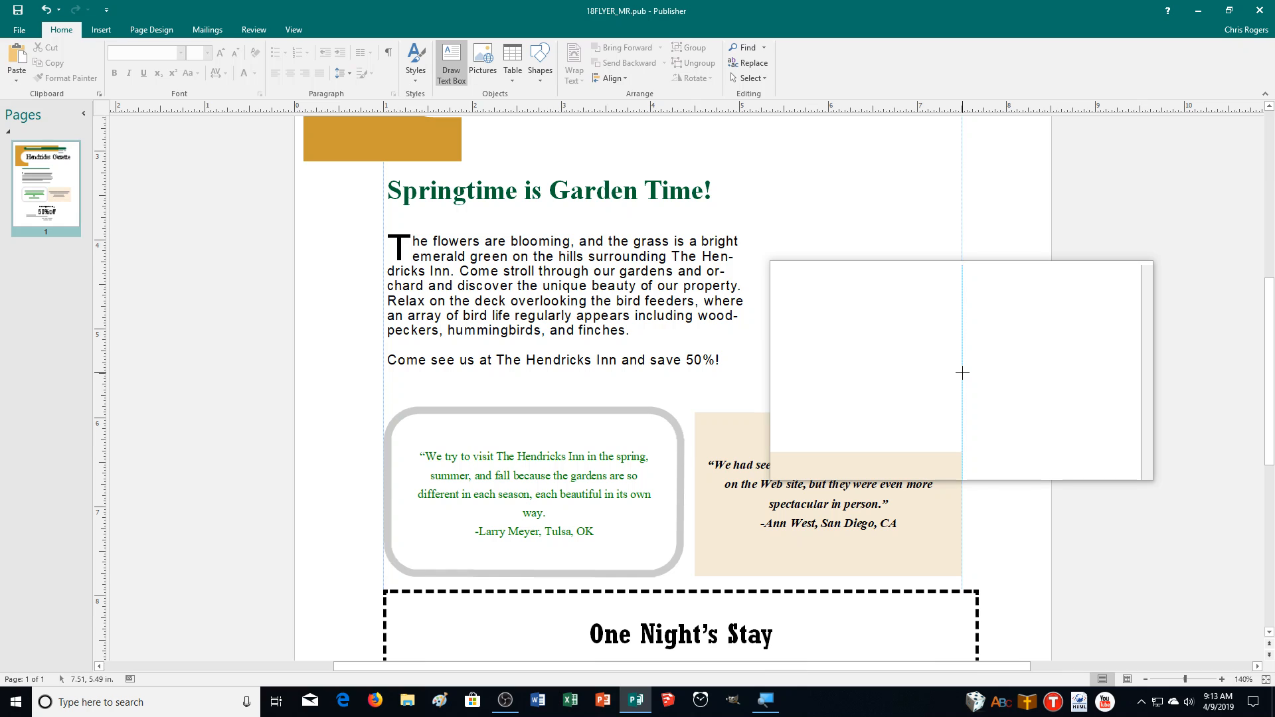
{"action": "mouse_move", "coordinate": [962, 373]}
{"action": "left_mouse_down"}
{"action": "mouse_move", "coordinate": [814, 193]}
{"action": "mouse_move", "coordinate": [825, 171]}
{"action": "mouse_move", "coordinate": [793, 170]}
{"action": "left_mouse_up"}
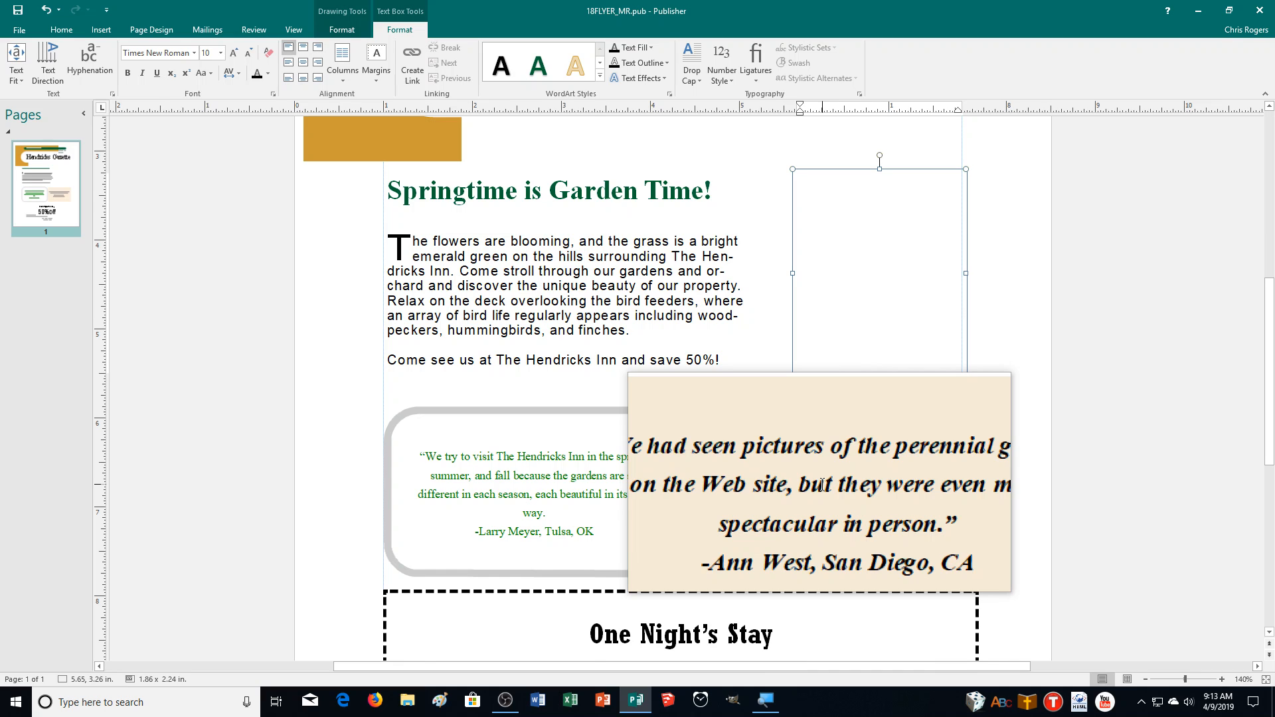
{"action": "key", "text": "ctrl+v"}
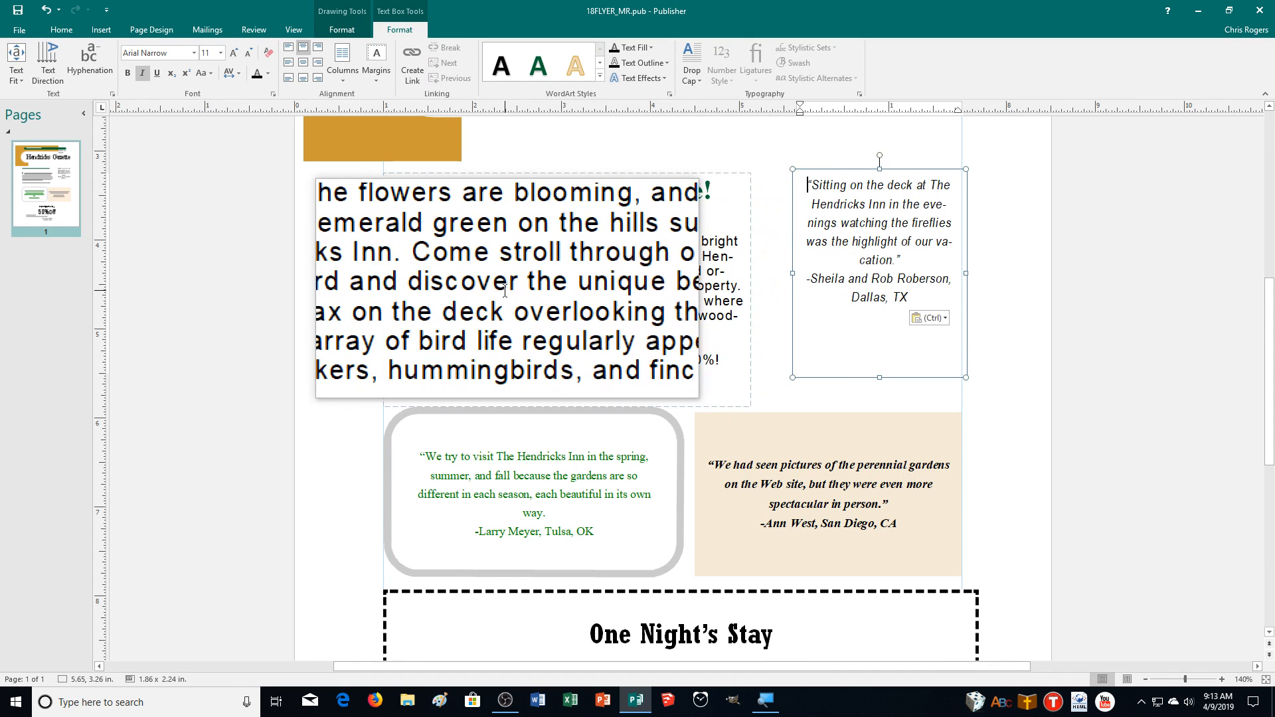
{"action": "key", "text": "Return"}
{"action": "key", "text": "Return"}
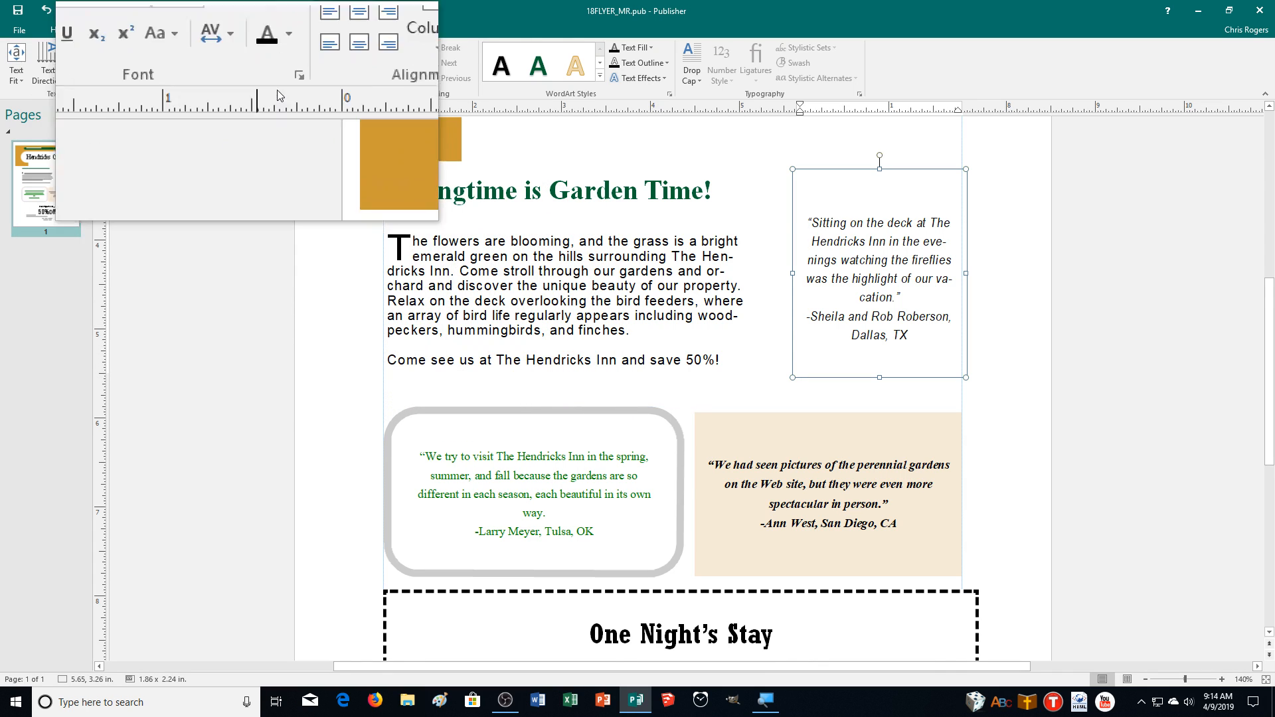
Step: Open the full line formatting settings for the new testimonial text box from its outline dash options
{"action": "left_click", "coordinate": [338, 32]}
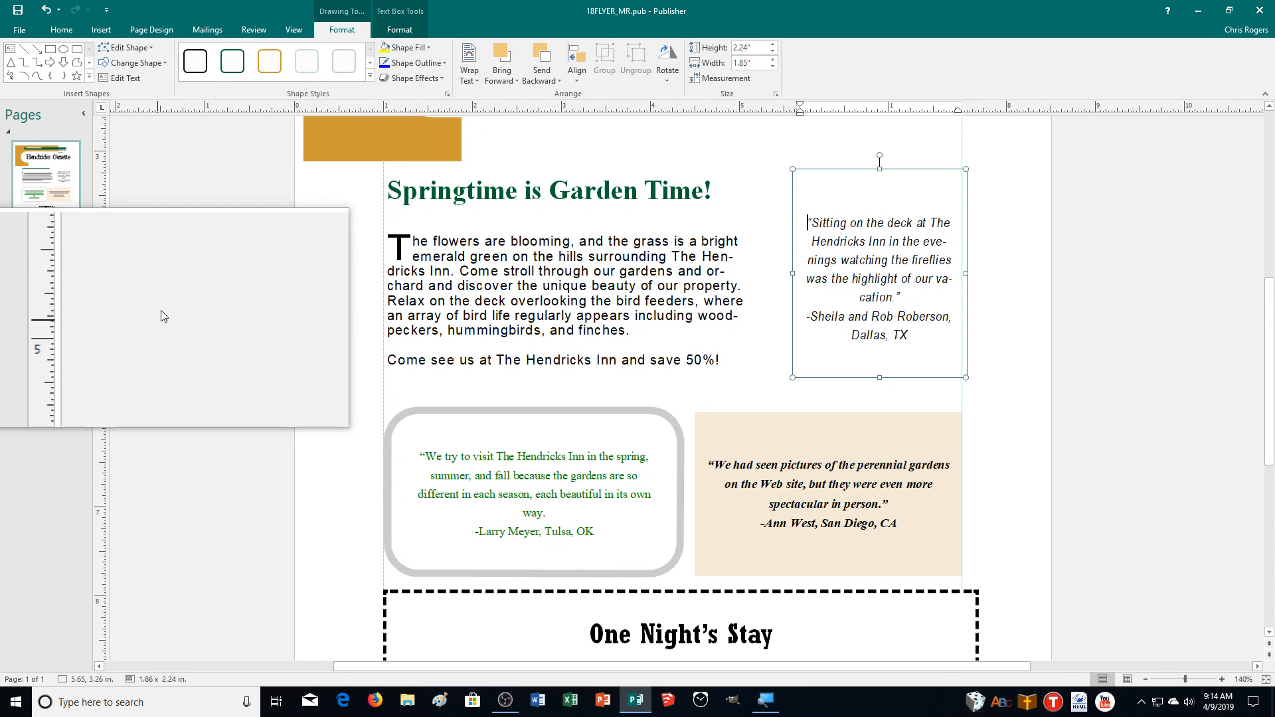
{"action": "left_click", "coordinate": [421, 63]}
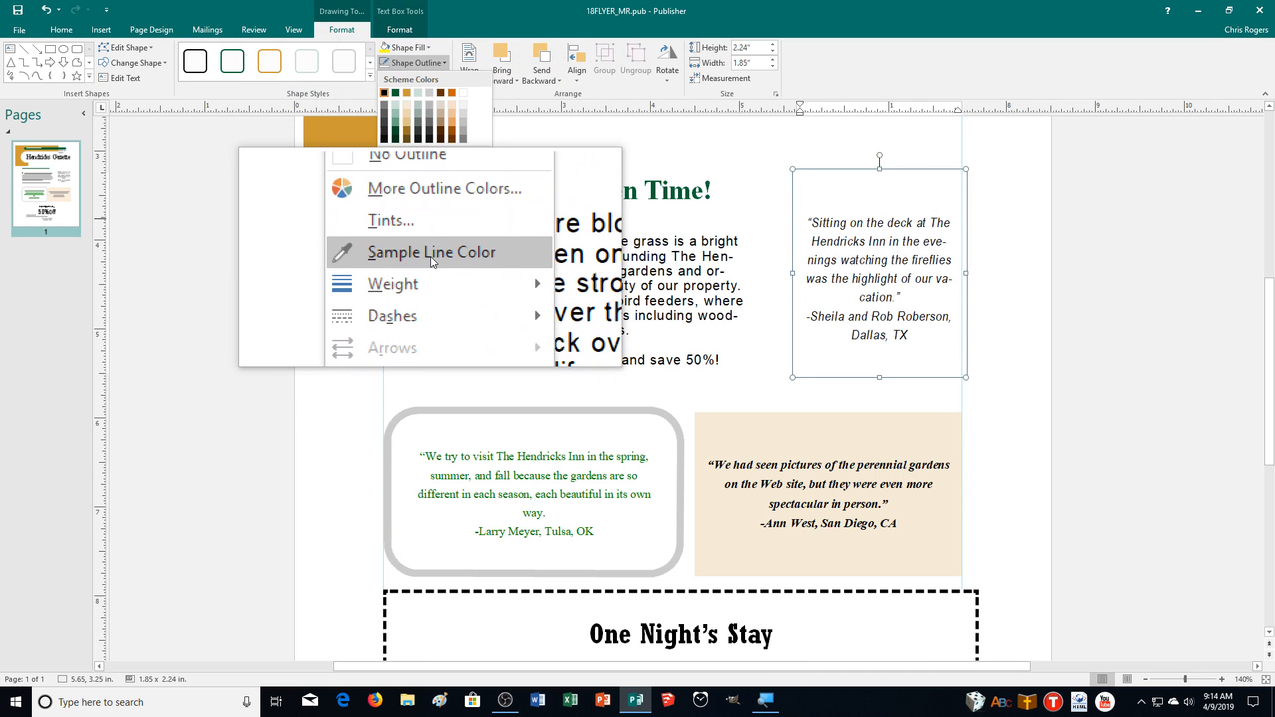
{"action": "mouse_move", "coordinate": [429, 288]}
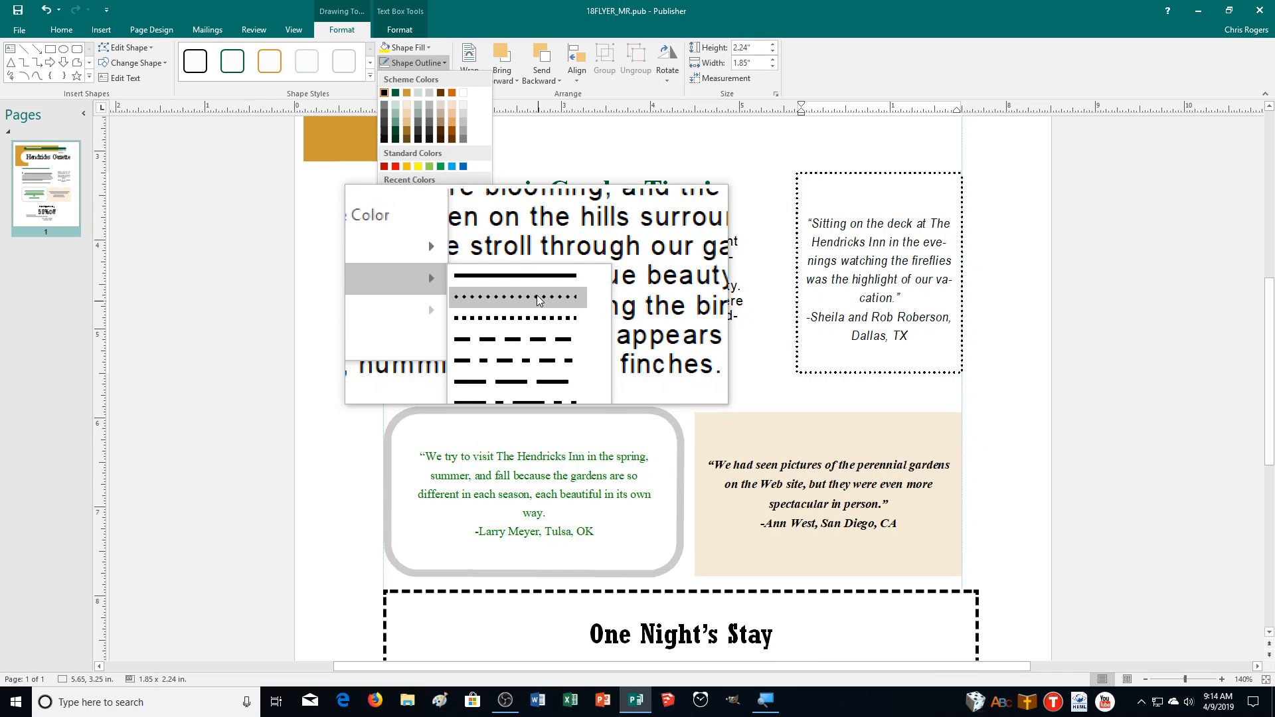
{"action": "left_click", "coordinate": [531, 376]}
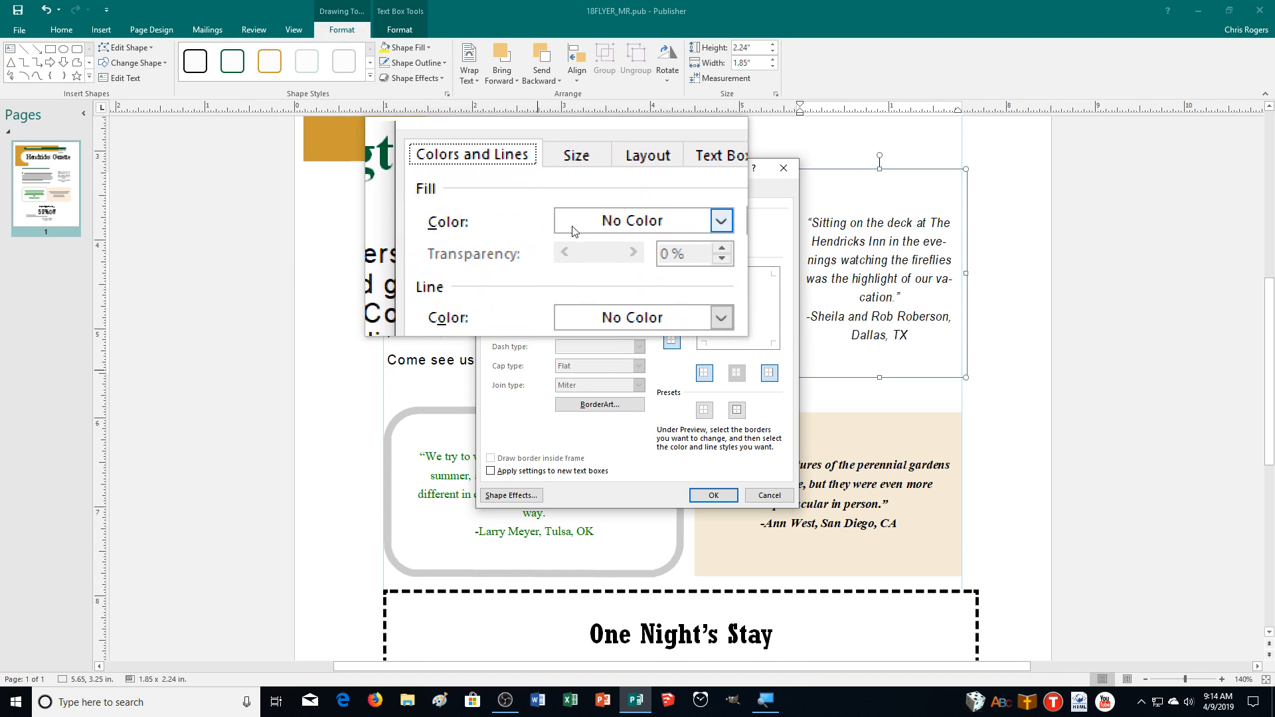
{"action": "left_click", "coordinate": [588, 228]}
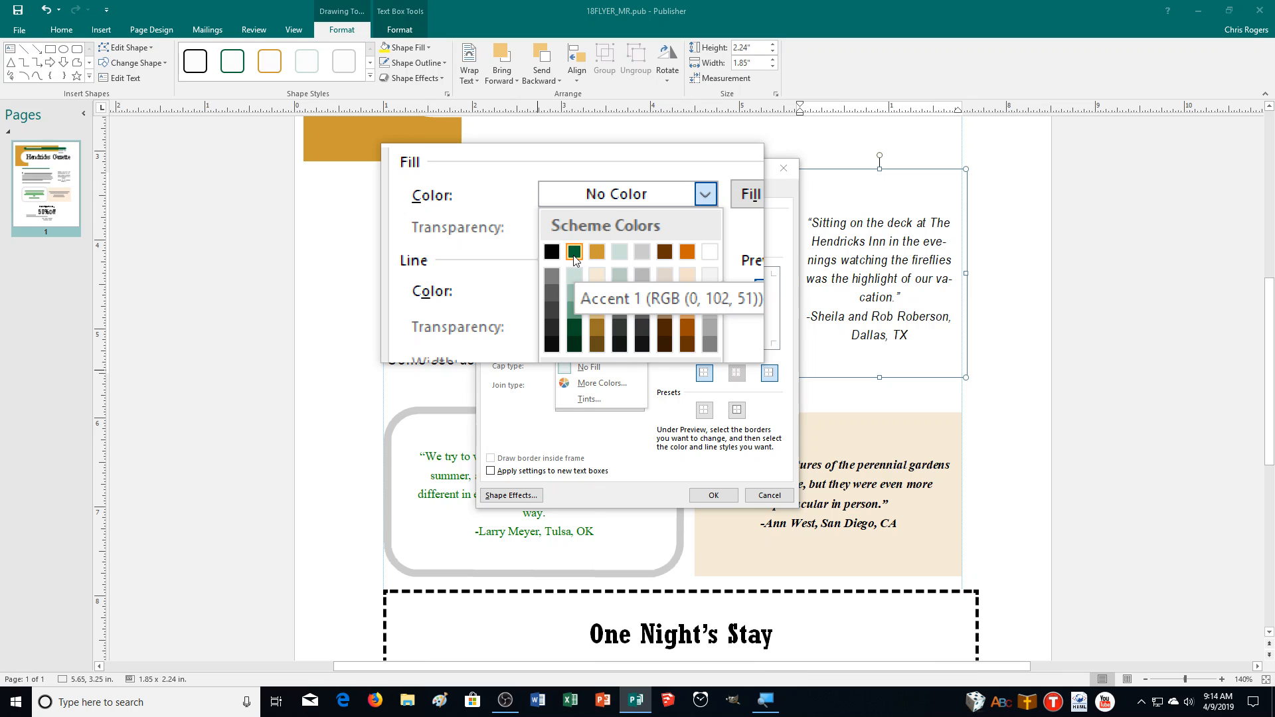
{"action": "left_click", "coordinate": [574, 252]}
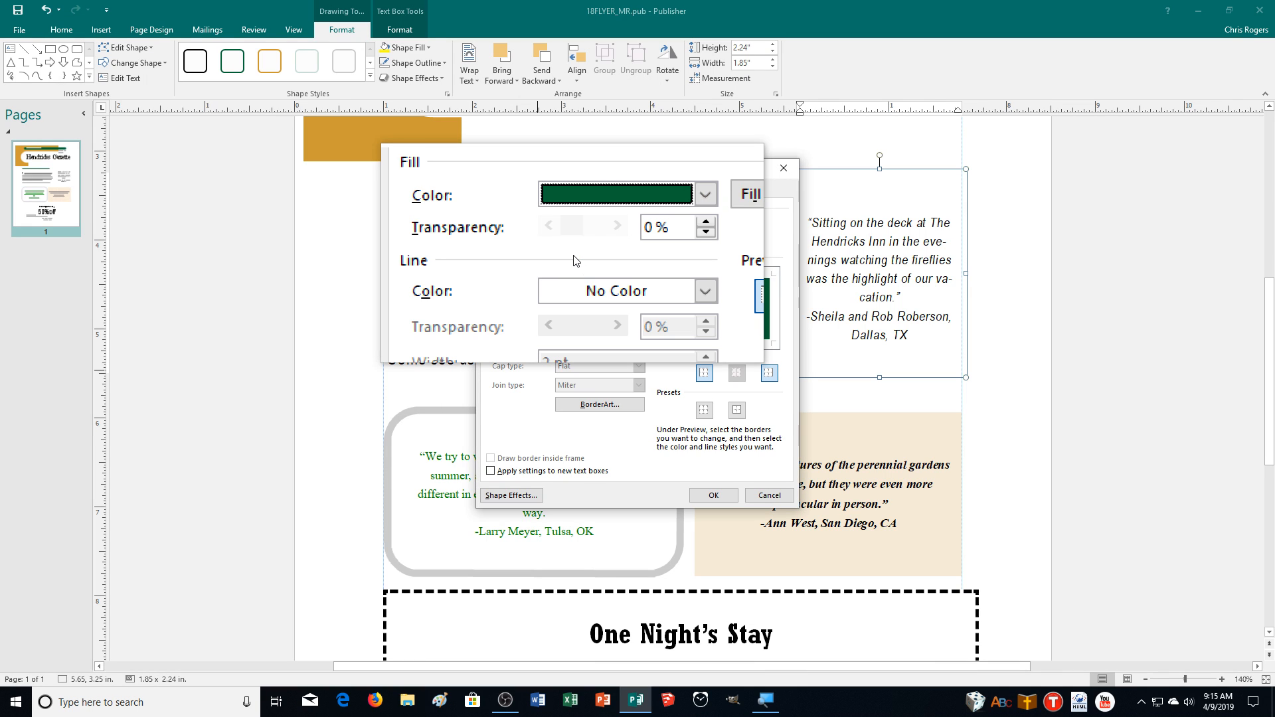
{"action": "left_click", "coordinate": [717, 272]}
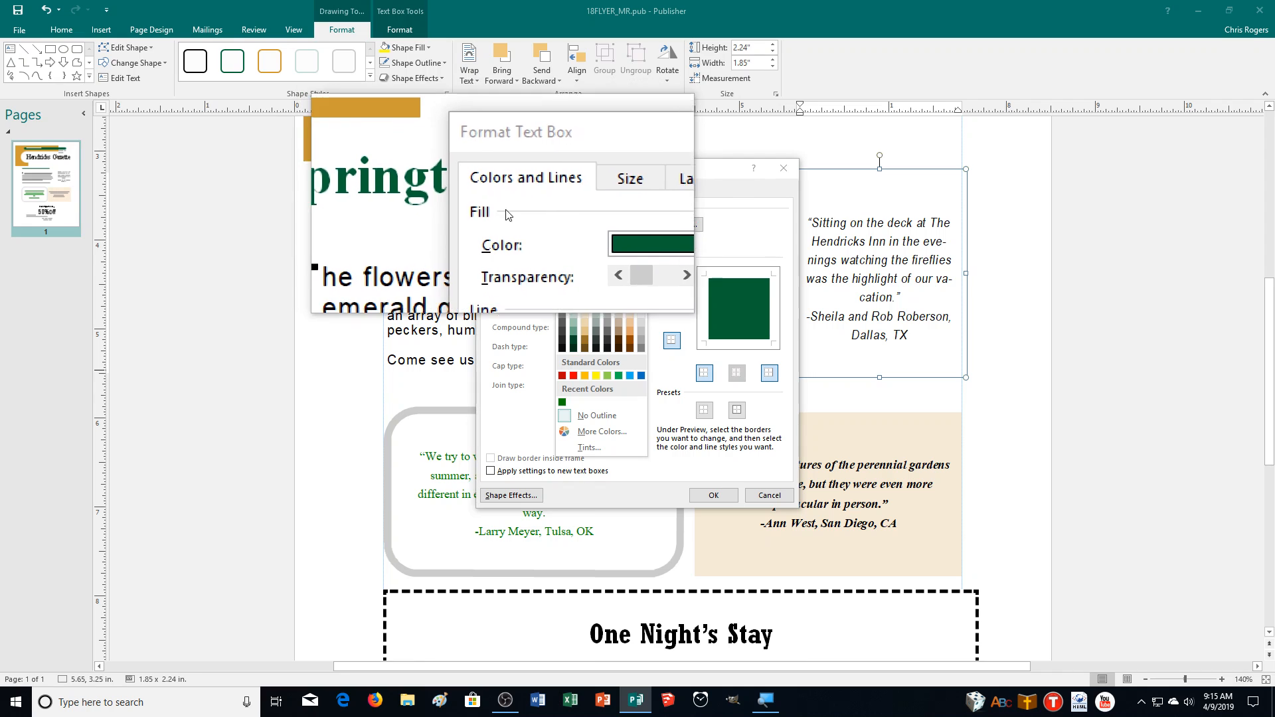
{"action": "left_click", "coordinate": [590, 229]}
{"action": "left_click", "coordinate": [590, 226]}
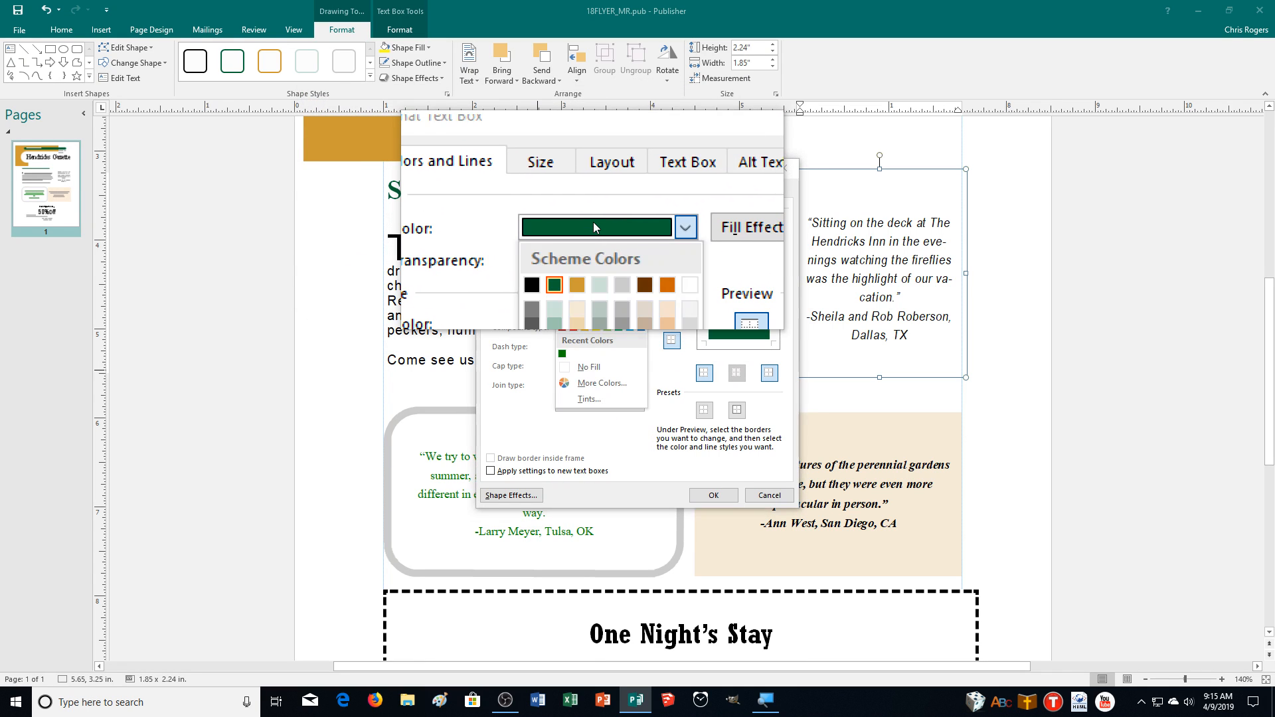
{"action": "left_click", "coordinate": [573, 369]}
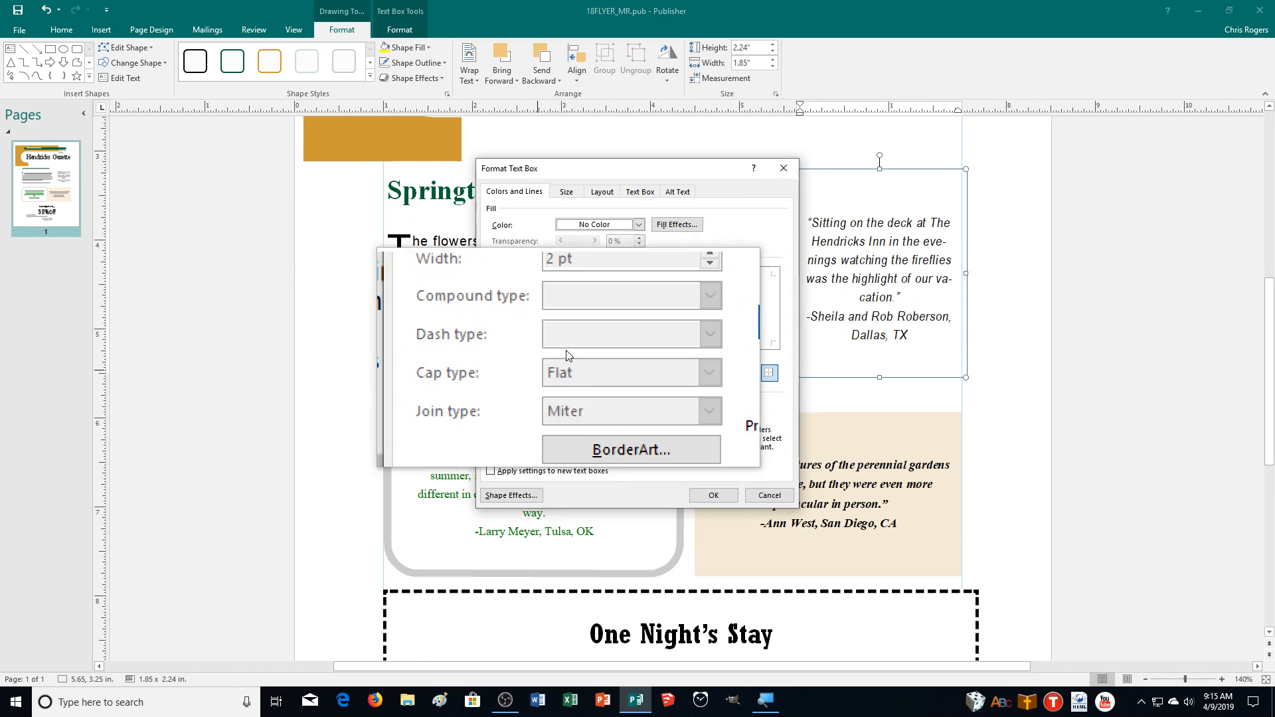
Step: Give the testimonial text box an Accent 1 green outline with a round-dotted dash type
{"action": "left_click", "coordinate": [561, 277]}
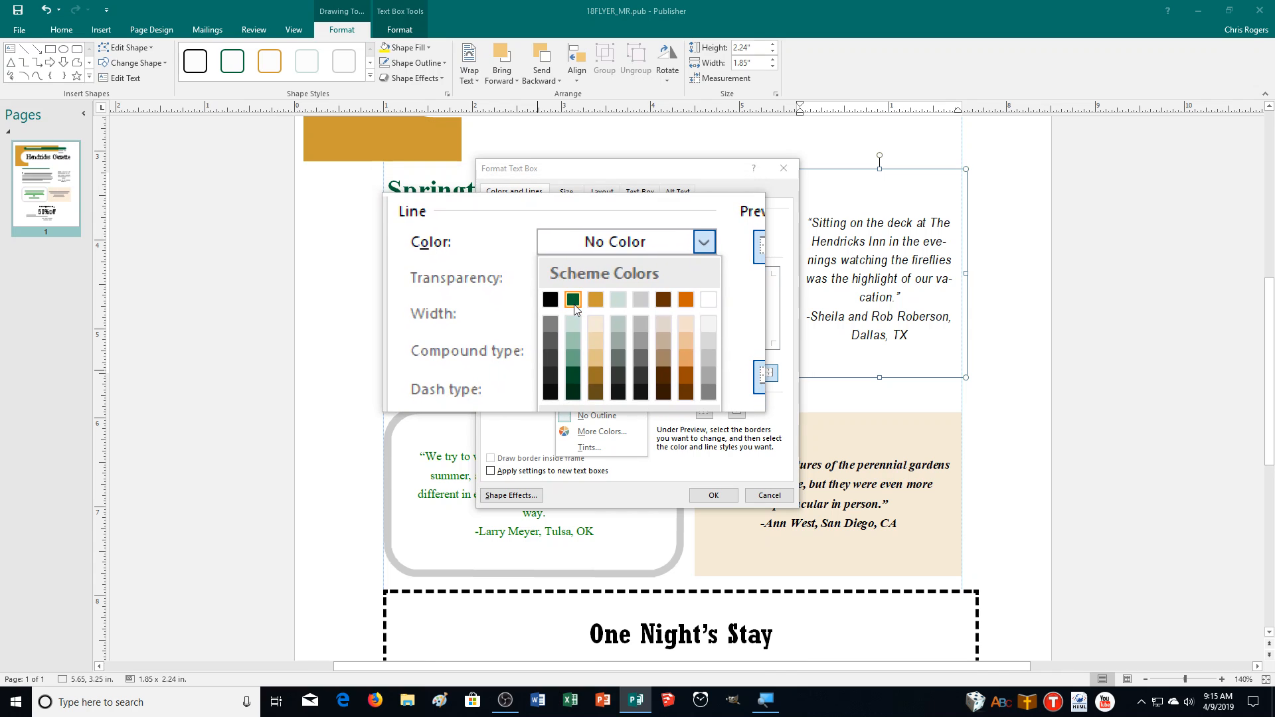
{"action": "left_click", "coordinate": [575, 304]}
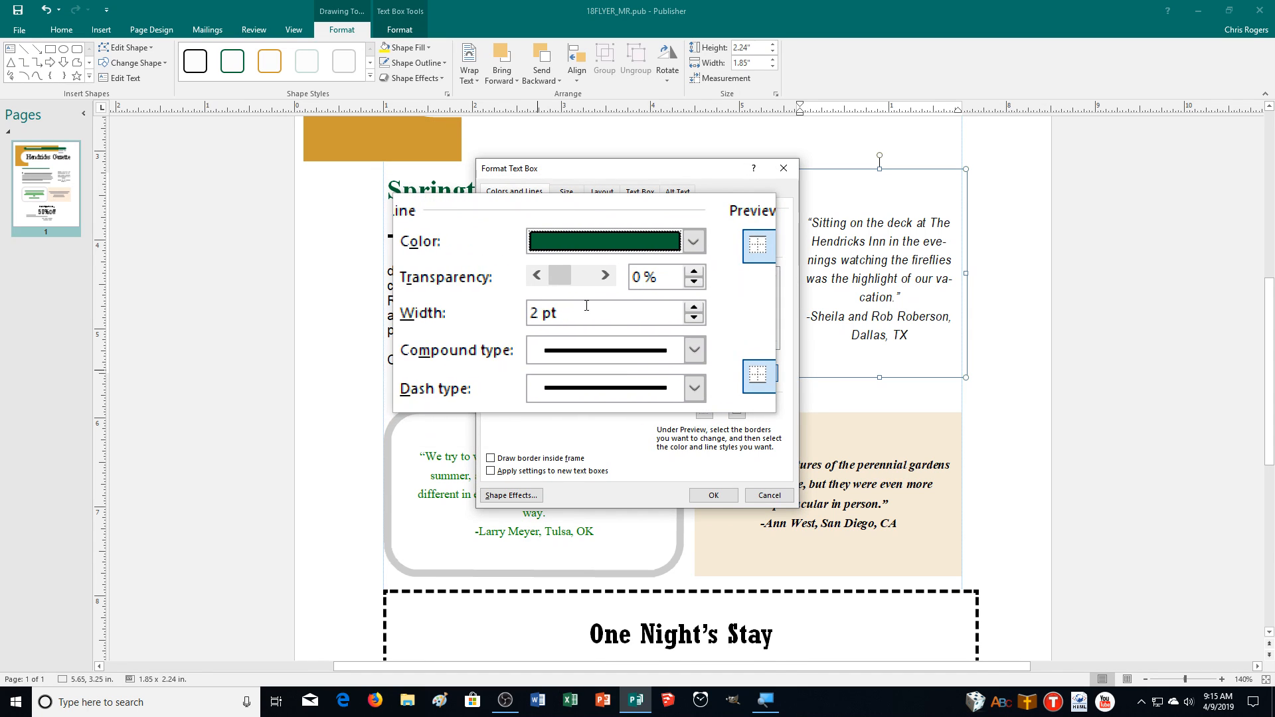
{"action": "left_click", "coordinate": [586, 332]}
{"action": "left_click", "coordinate": [586, 332]}
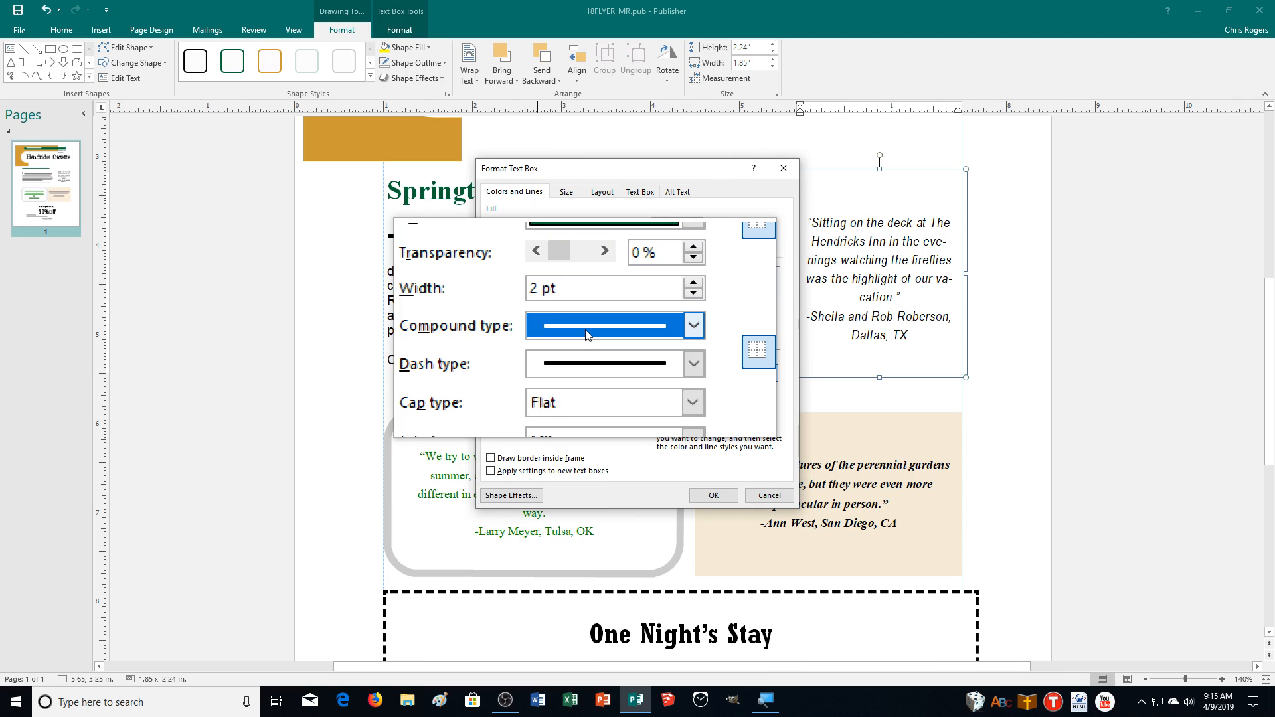
{"action": "left_click", "coordinate": [568, 352]}
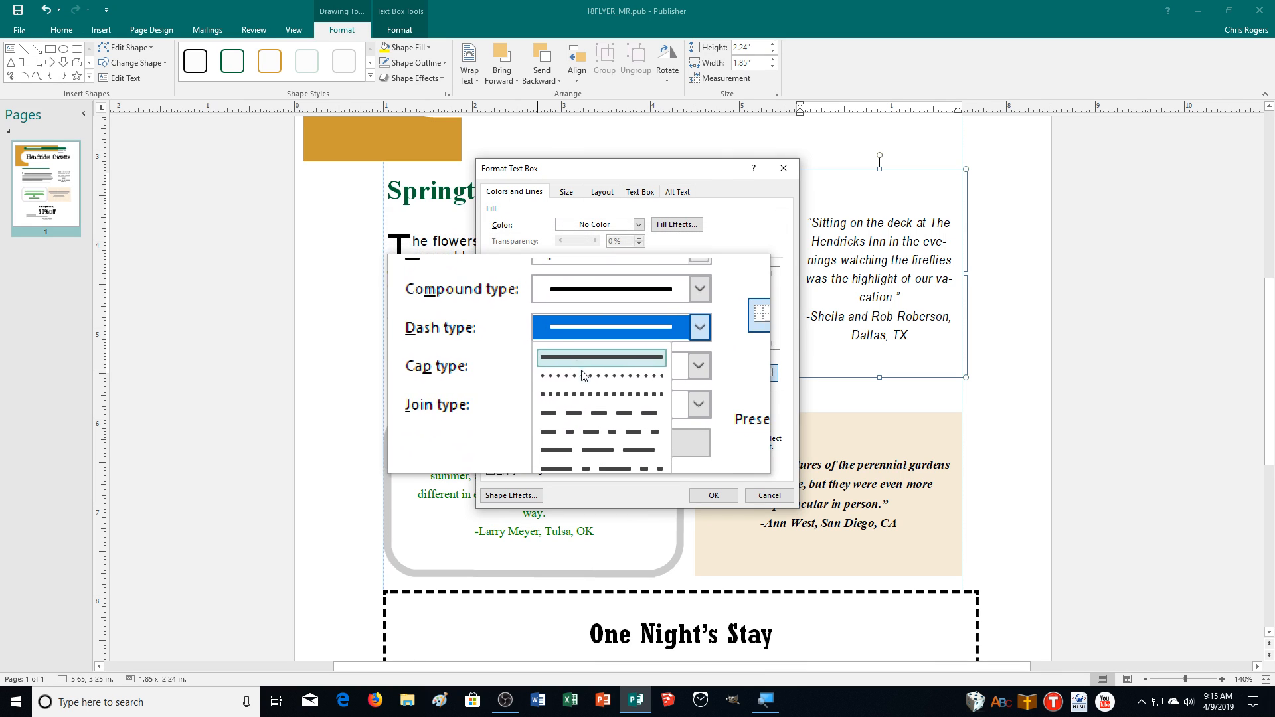
{"action": "left_click", "coordinate": [581, 371]}
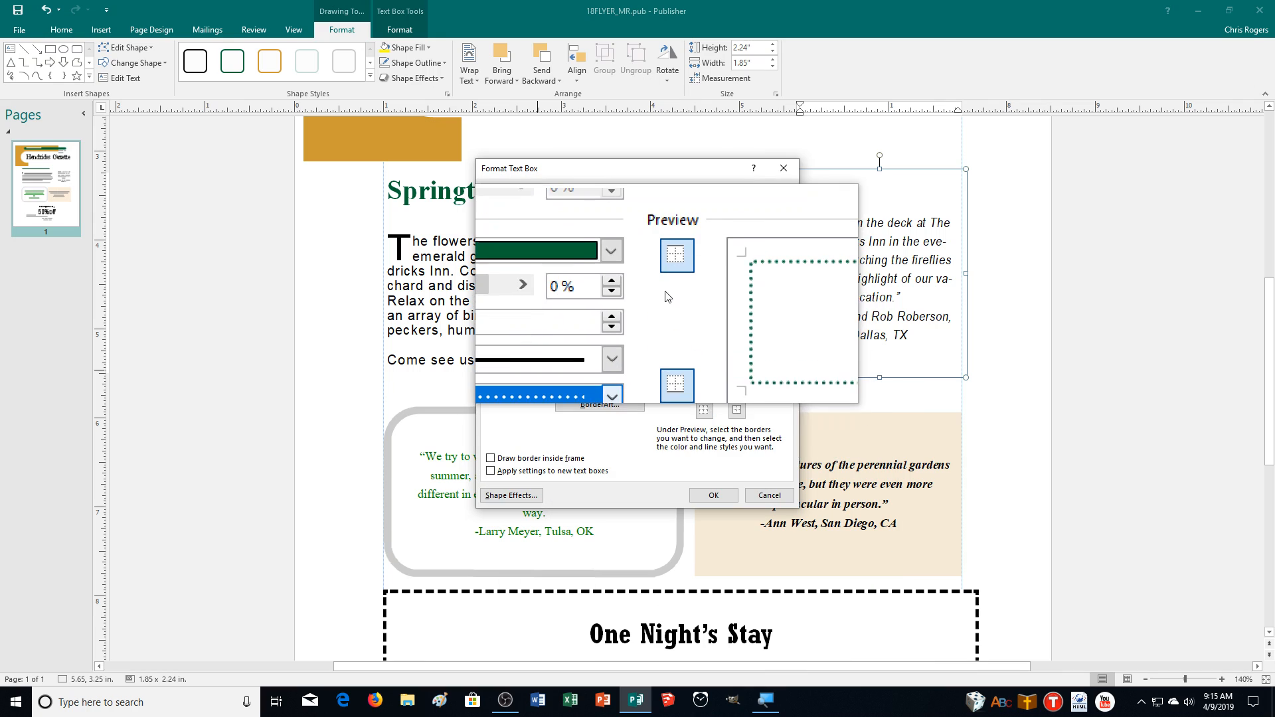
{"action": "left_click", "coordinate": [705, 497]}
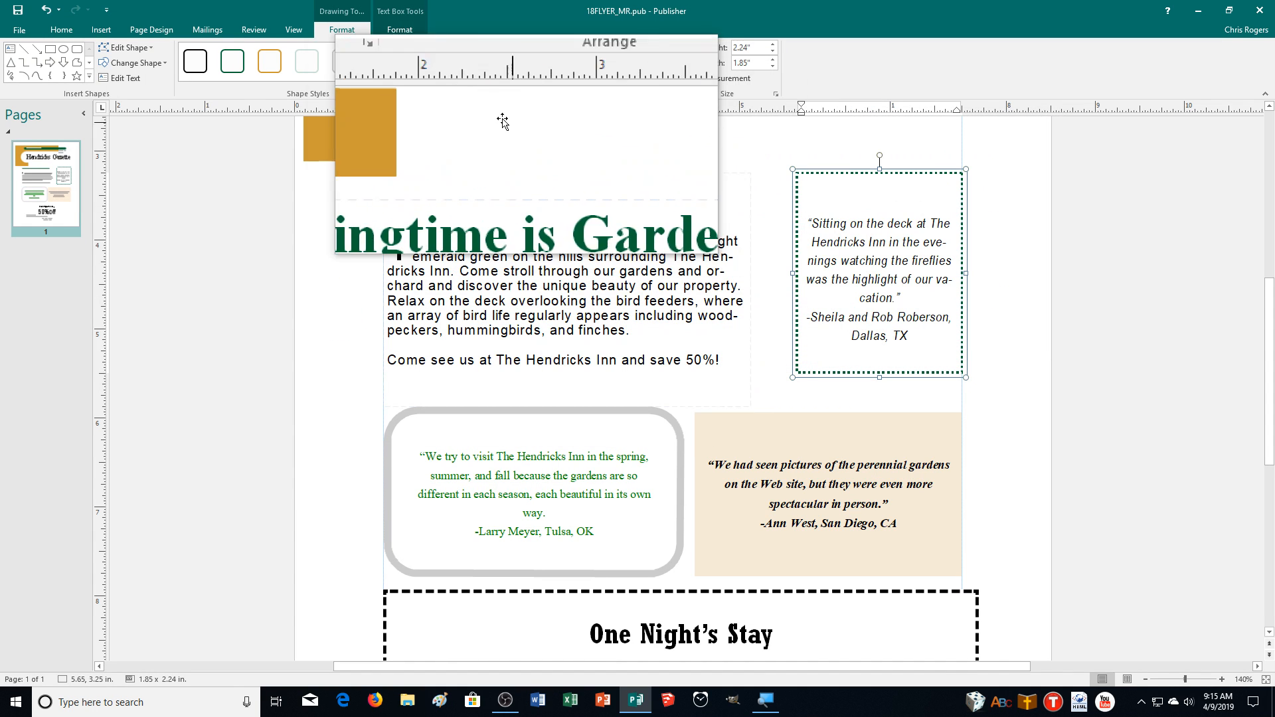
Step: Fill the dotted testimonial text box beside the Springtime article with the Accent 1 green scheme color
{"action": "left_click", "coordinate": [429, 48]}
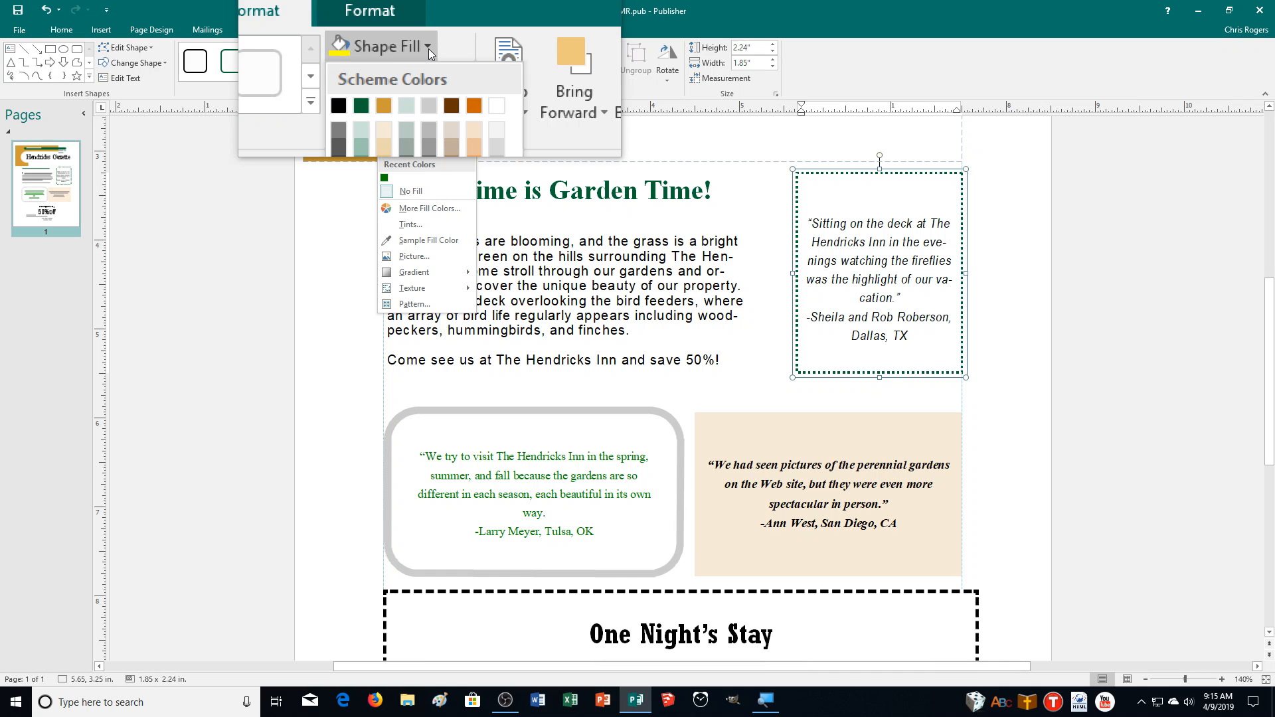
{"action": "left_click", "coordinate": [395, 78]}
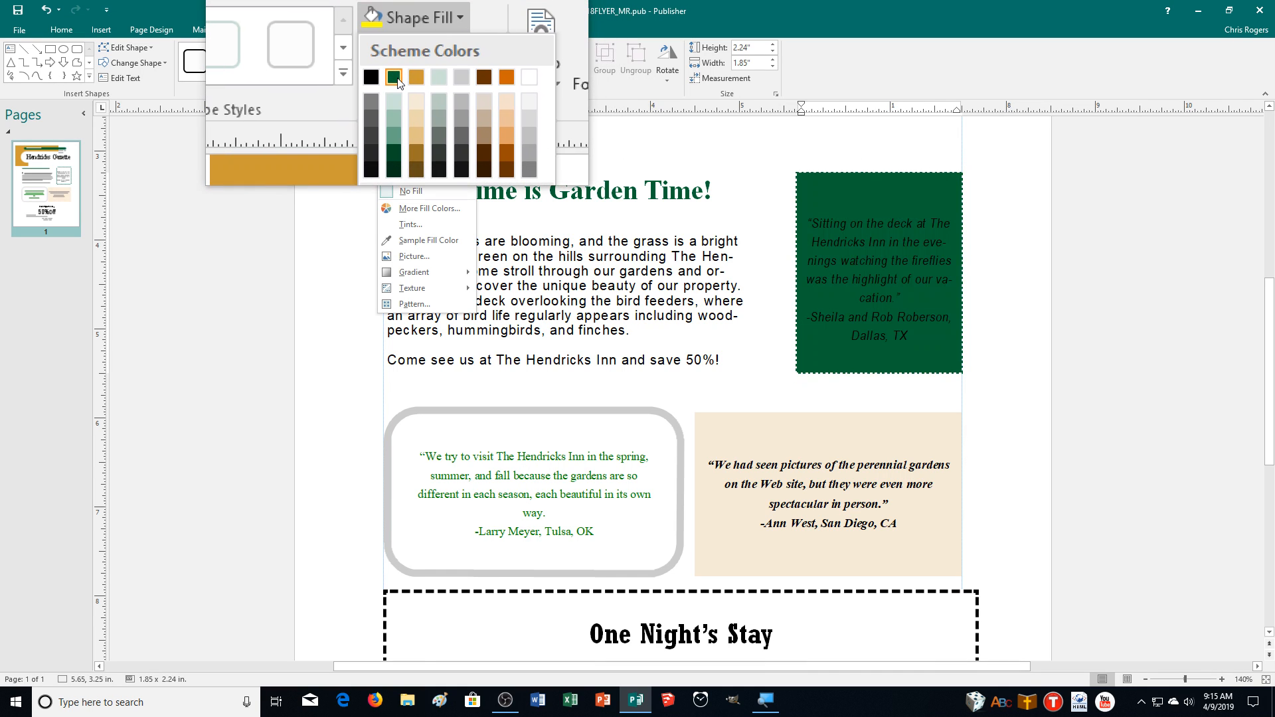
{"action": "left_click", "coordinate": [394, 78]}
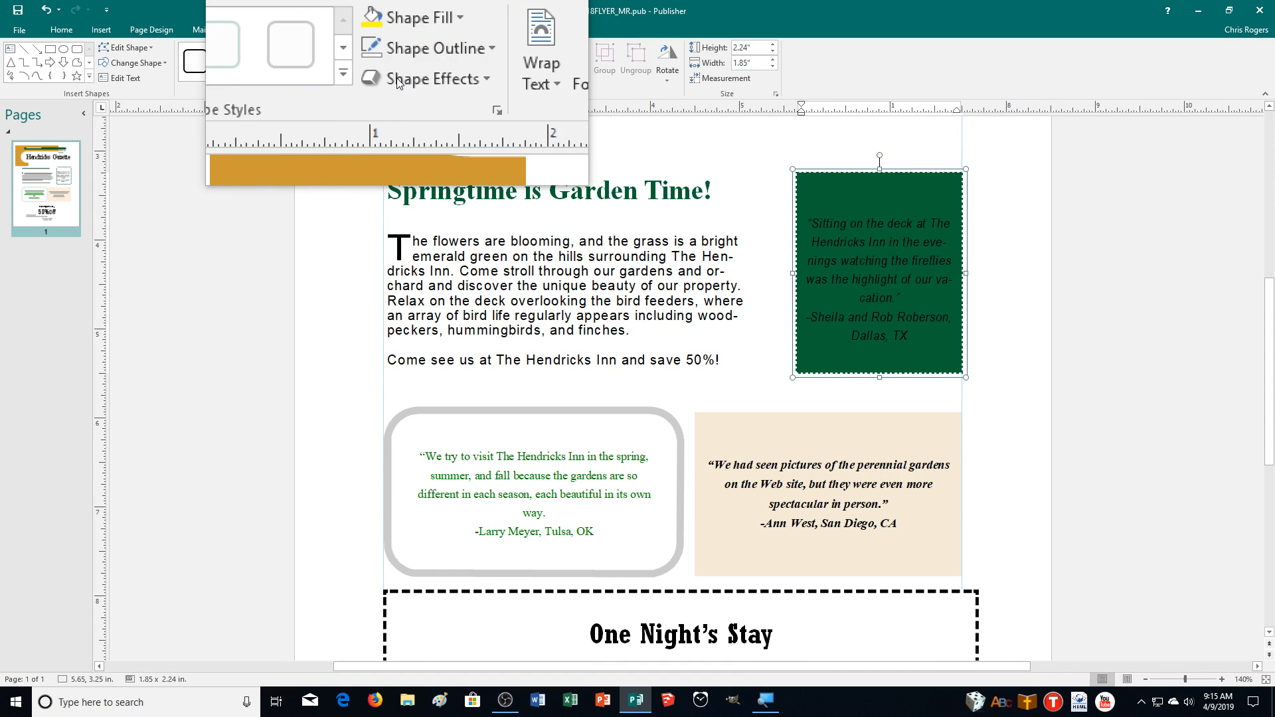
Step: Set the fill transparency of the green testimonial text box to 85%
{"action": "left_click", "coordinate": [418, 50]}
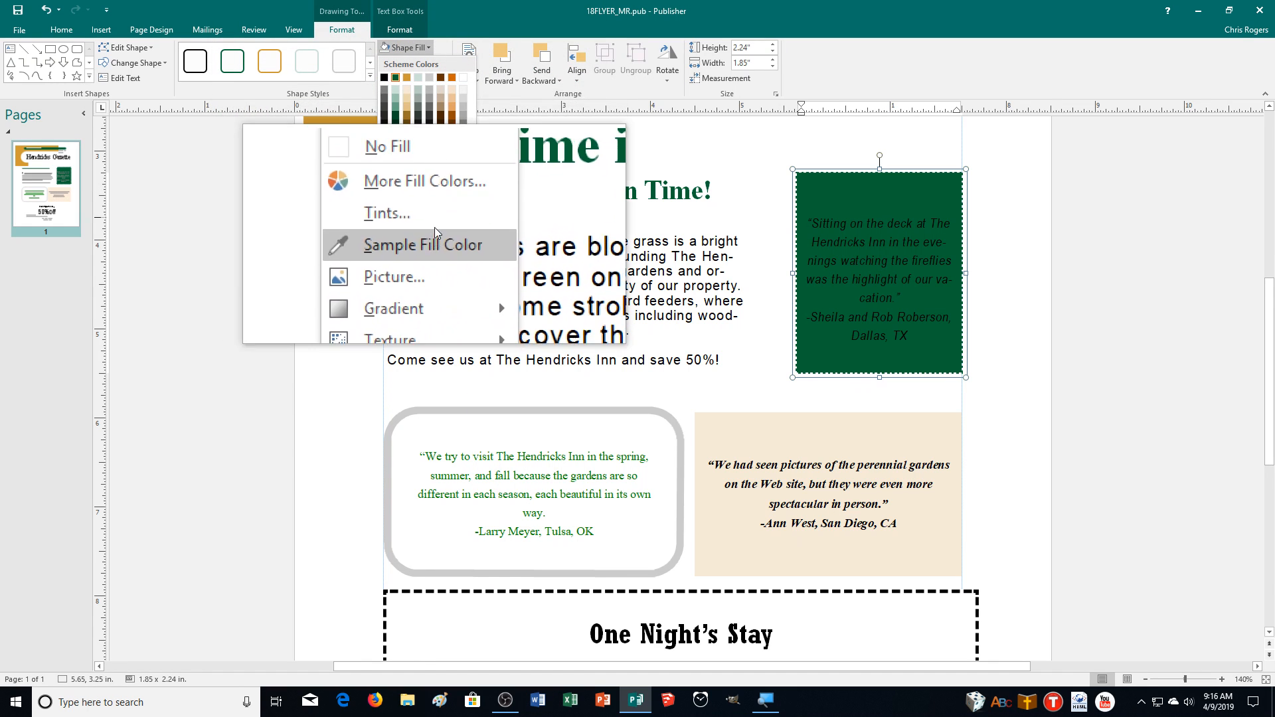
{"action": "left_click", "coordinate": [452, 44]}
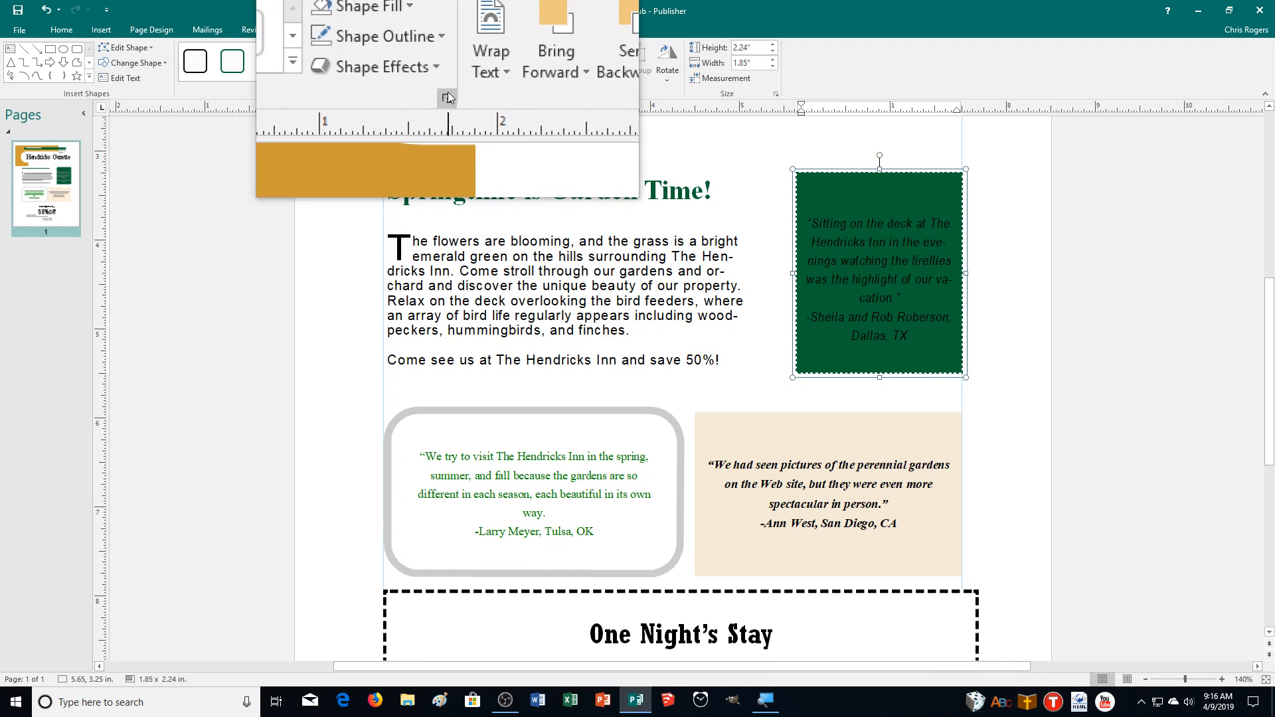
{"action": "left_click", "coordinate": [449, 95]}
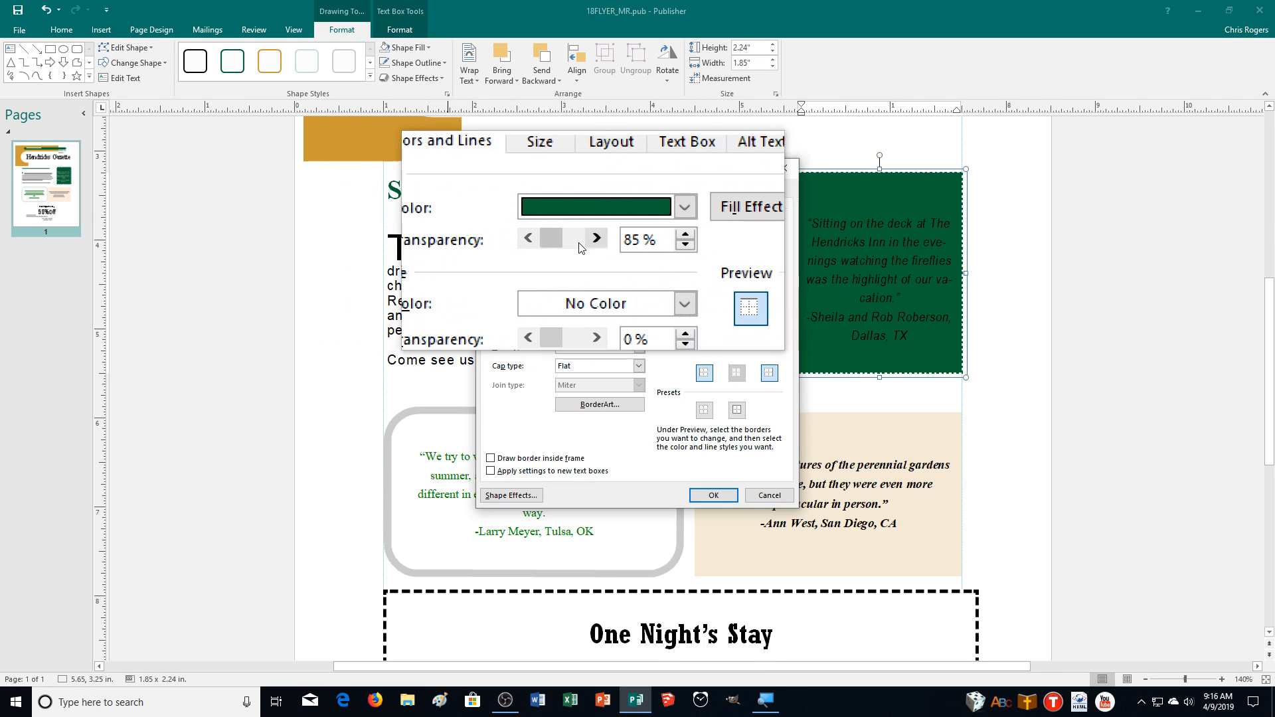
{"action": "left_click", "coordinate": [713, 494]}
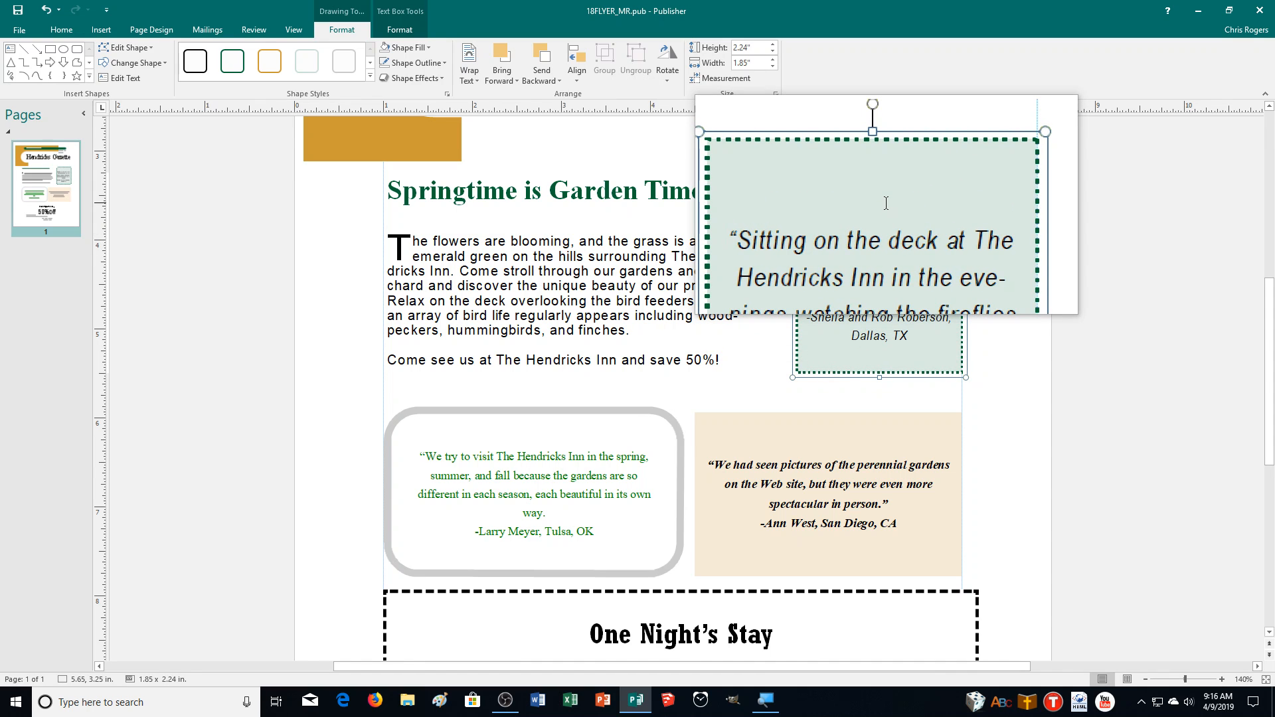
Step: Select the tan testimonial text box about the perennial gardens above the coupon
{"action": "scroll", "coordinate": [463, 262], "scroll_direction": "down", "scroll_amount": 1}
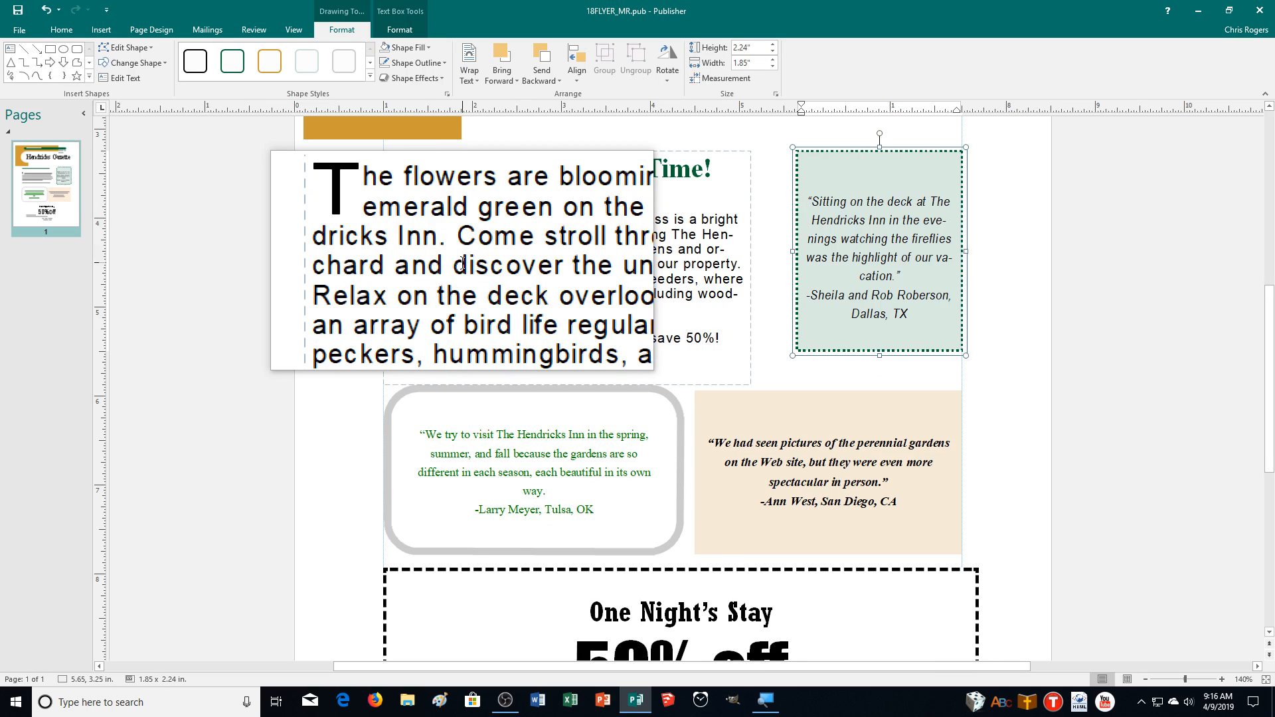
{"action": "scroll", "coordinate": [462, 262], "scroll_direction": "down", "scroll_amount": 2}
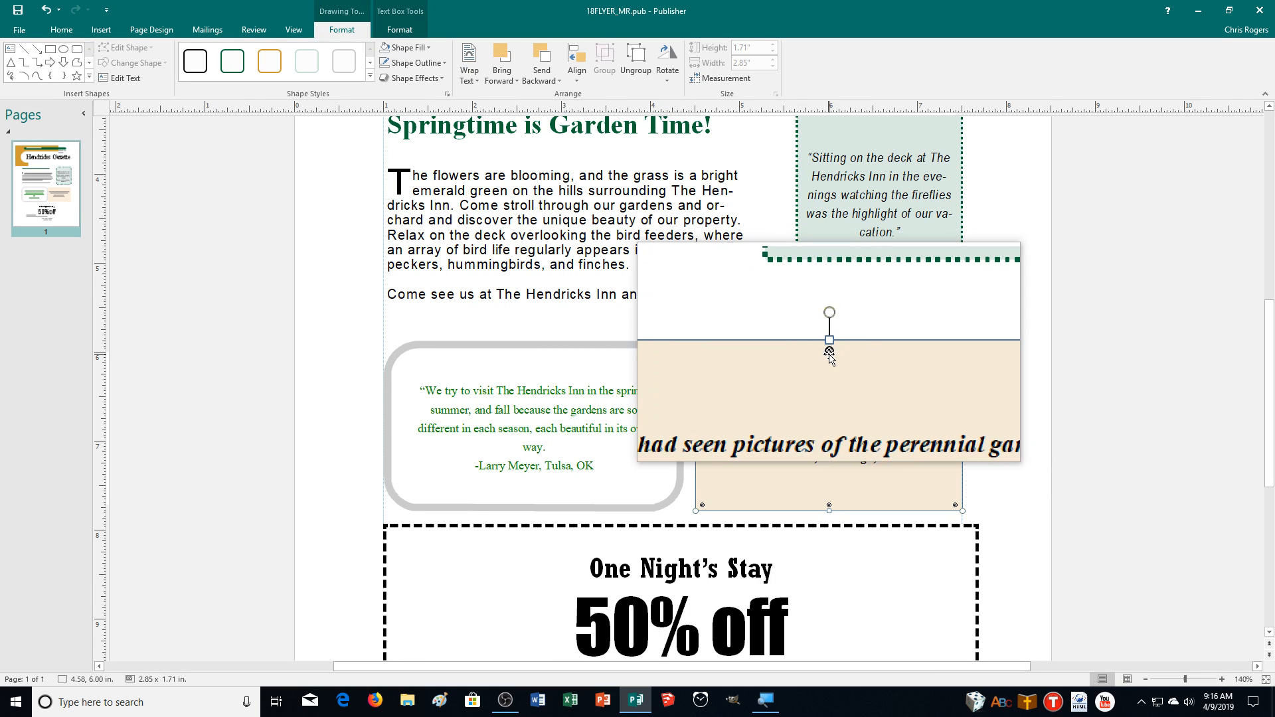
{"action": "left_click", "coordinate": [768, 336]}
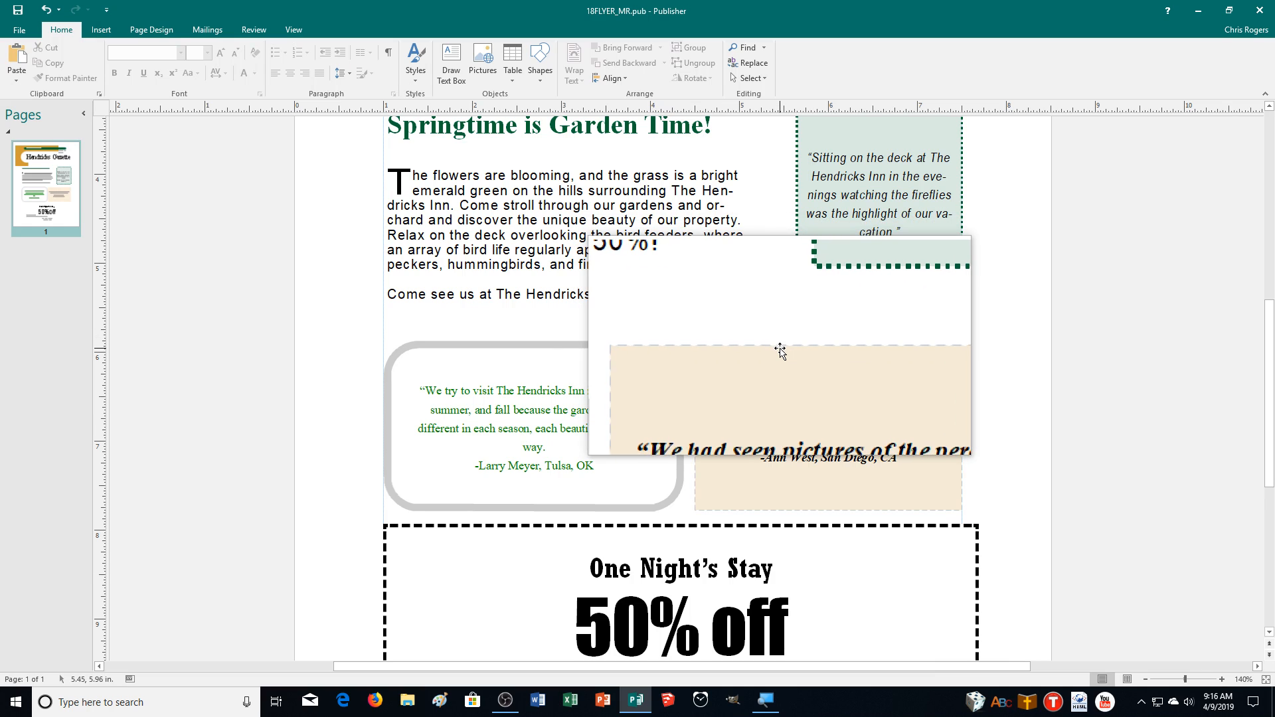
{"action": "left_click", "coordinate": [780, 357]}
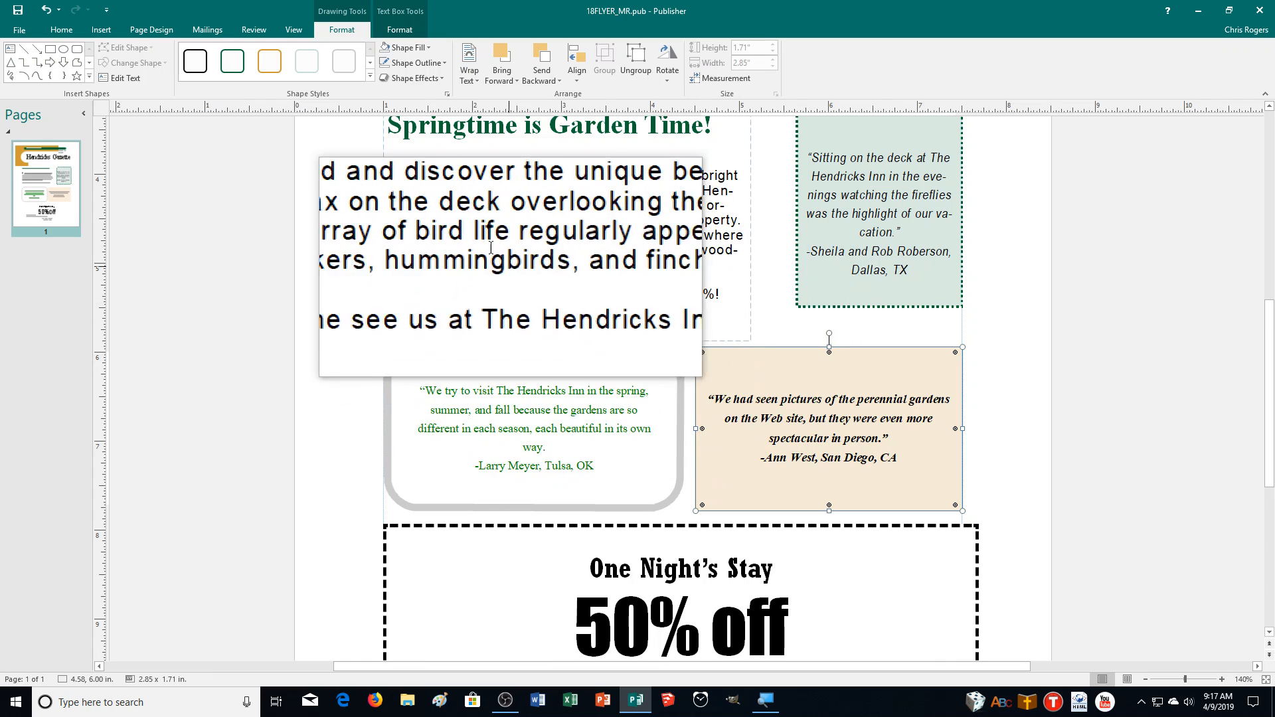
{"action": "left_click", "coordinate": [423, 51]}
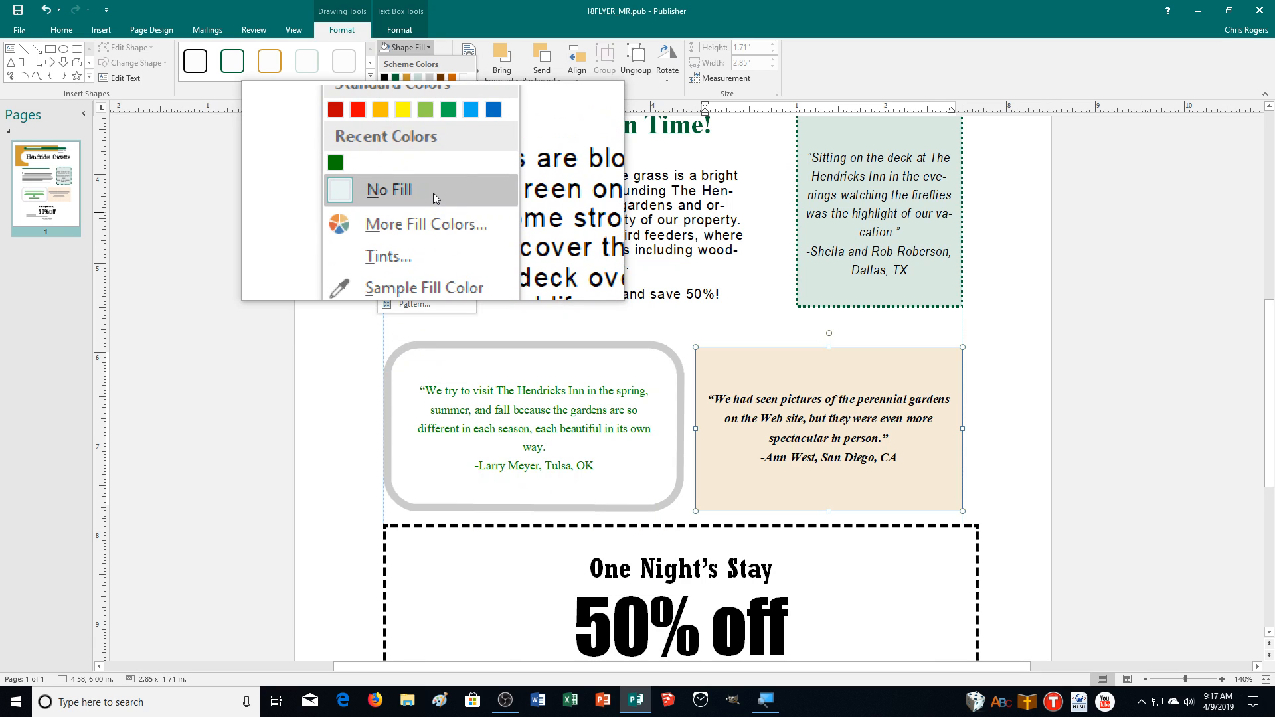
{"action": "left_click", "coordinate": [417, 49]}
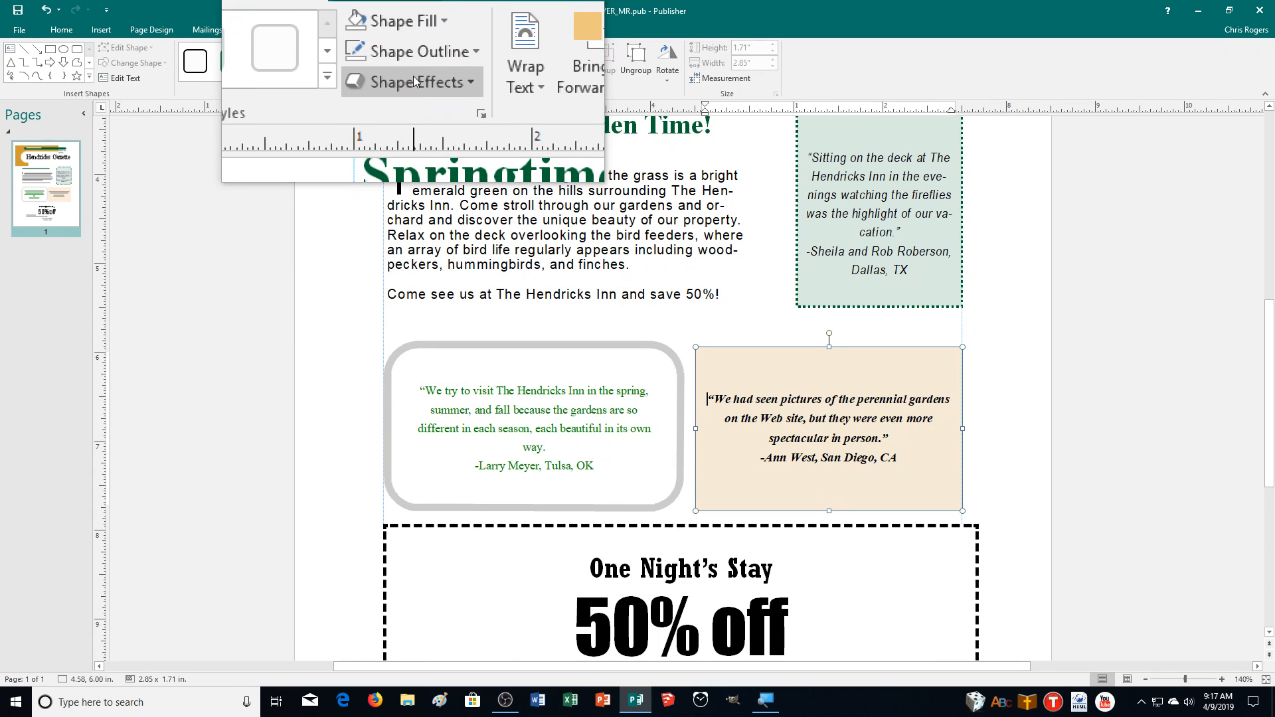
{"action": "left_click", "coordinate": [413, 76]}
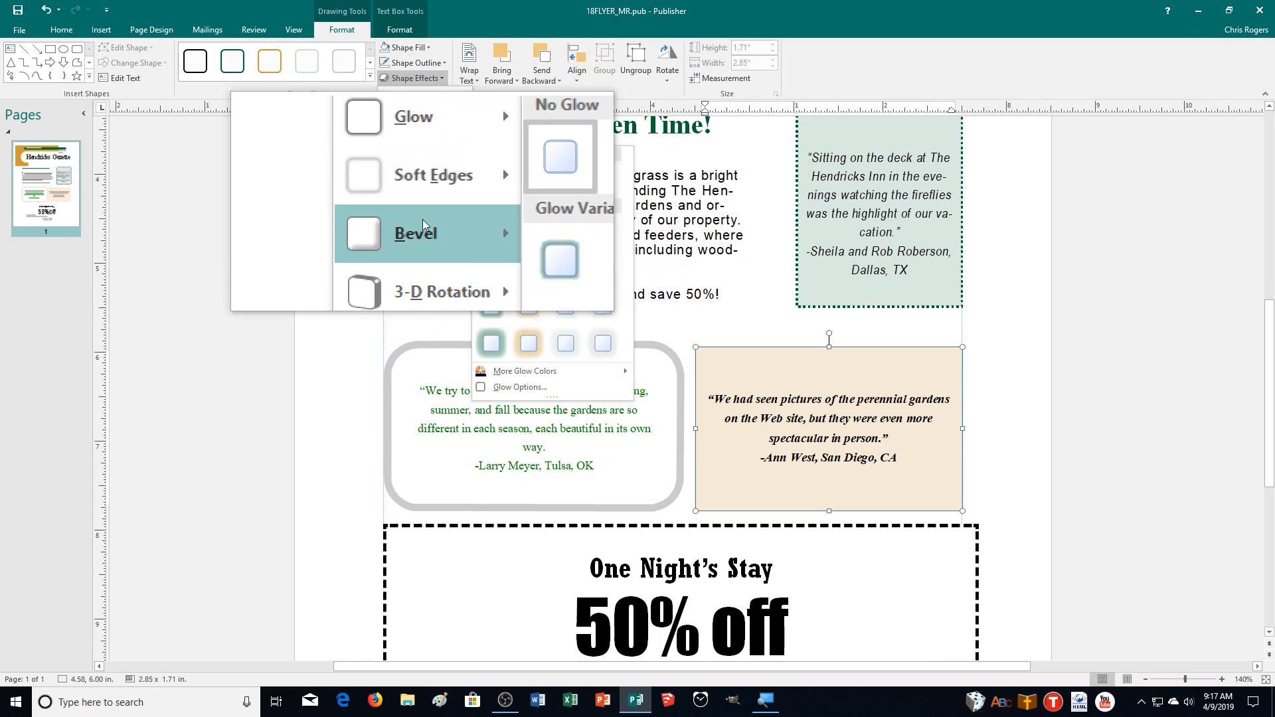
{"action": "mouse_move", "coordinate": [421, 249]}
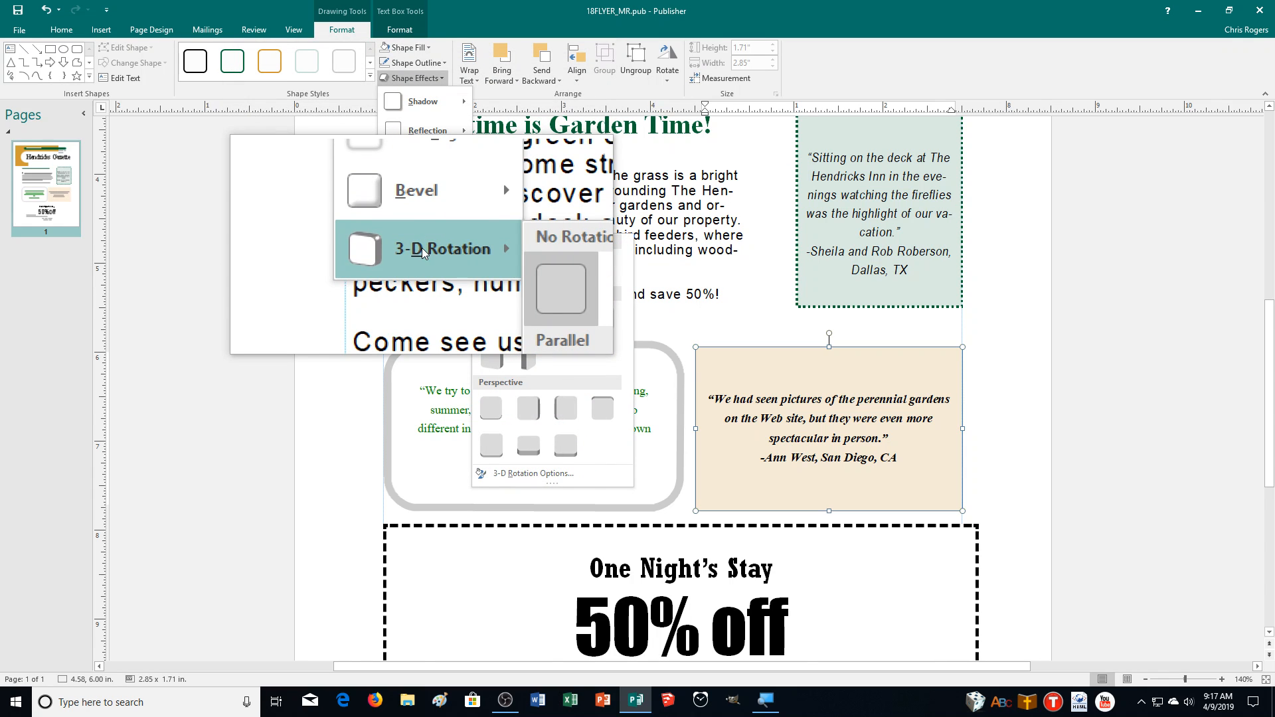
{"action": "left_click", "coordinate": [419, 85]}
Step: Fill the perennial gardens testimonial text box with a 70% shade of the white base color, using the tint fill effects
{"action": "left_click", "coordinate": [412, 47]}
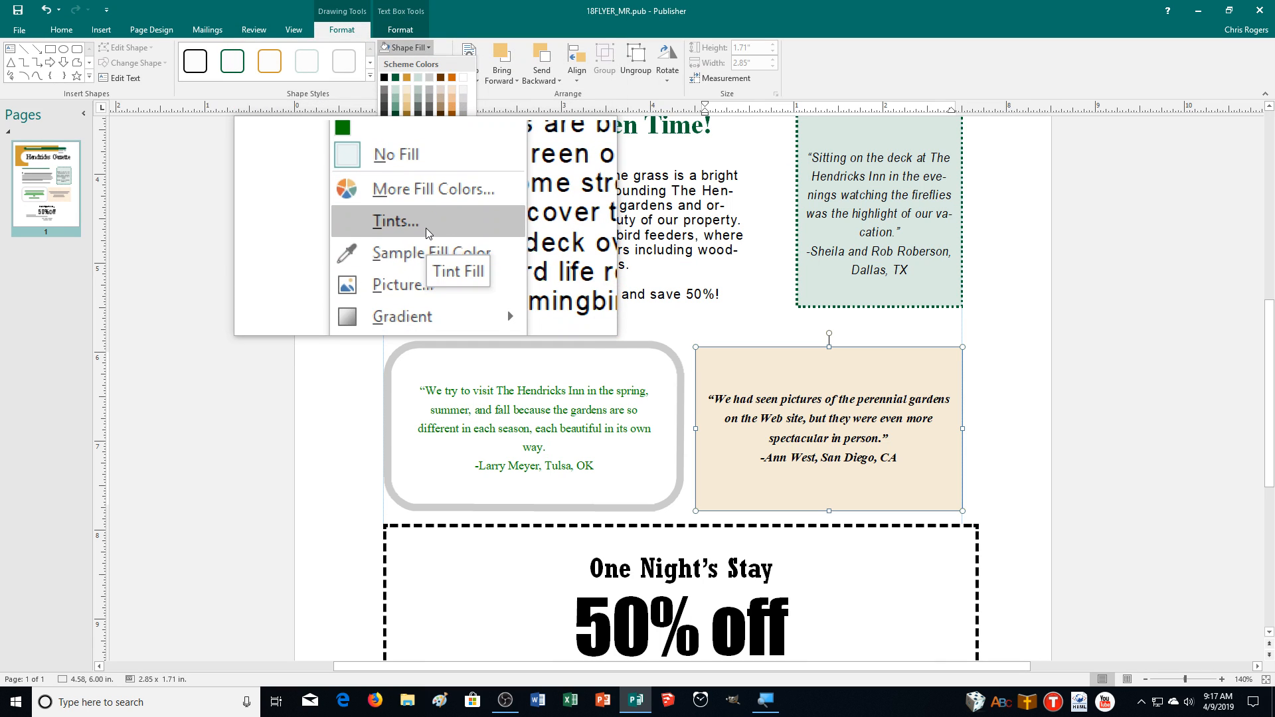
{"action": "left_click", "coordinate": [425, 229]}
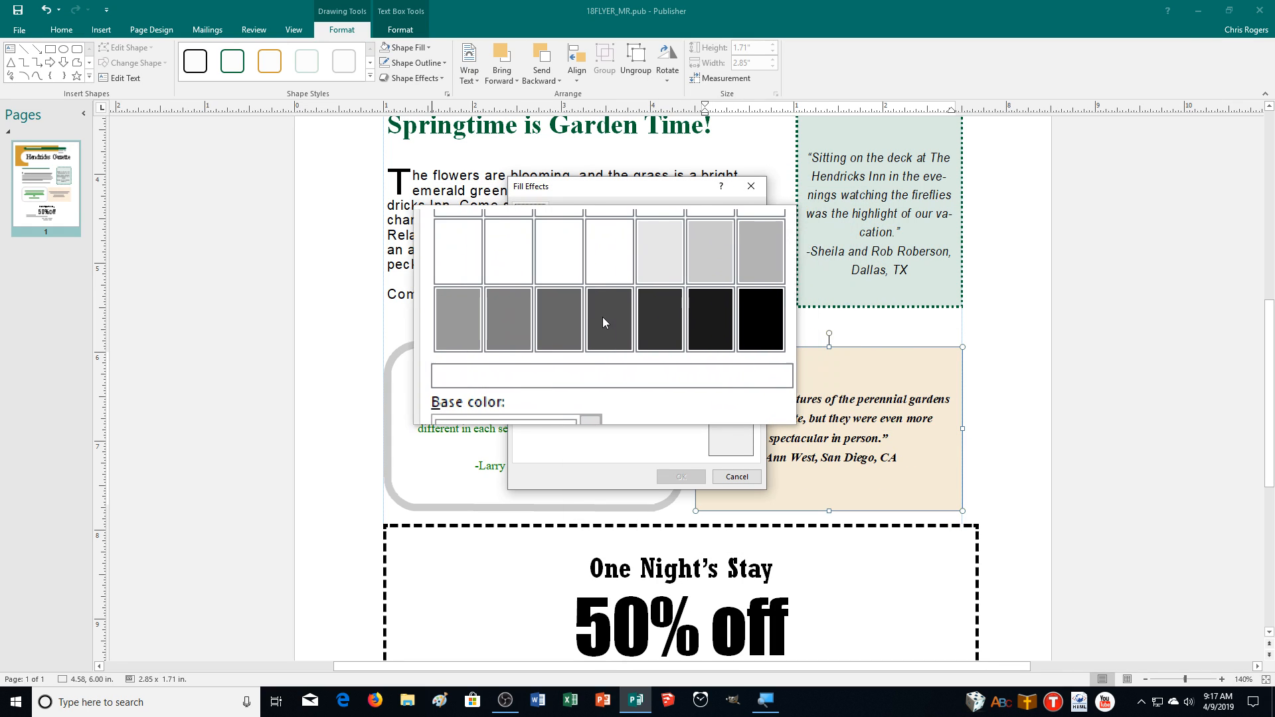
{"action": "left_click", "coordinate": [588, 317]}
{"action": "left_click", "coordinate": [608, 317]}
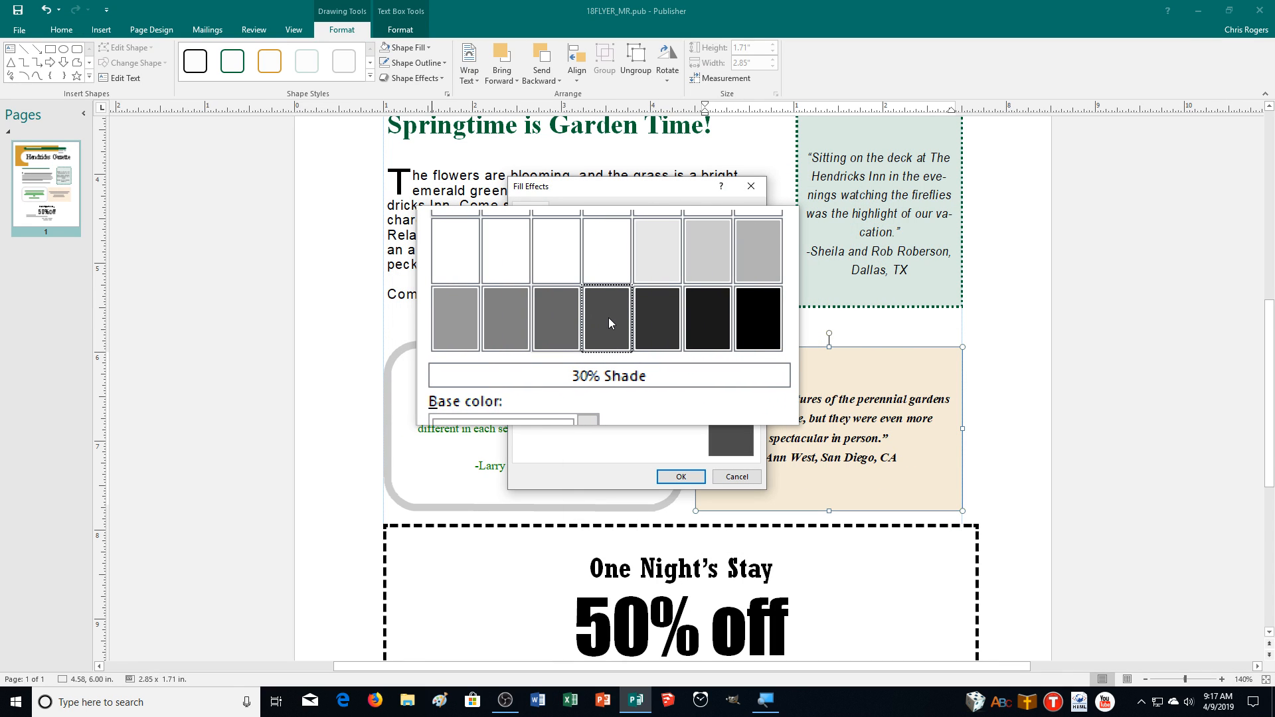
{"action": "left_click", "coordinate": [631, 319]}
{"action": "left_click", "coordinate": [609, 294]}
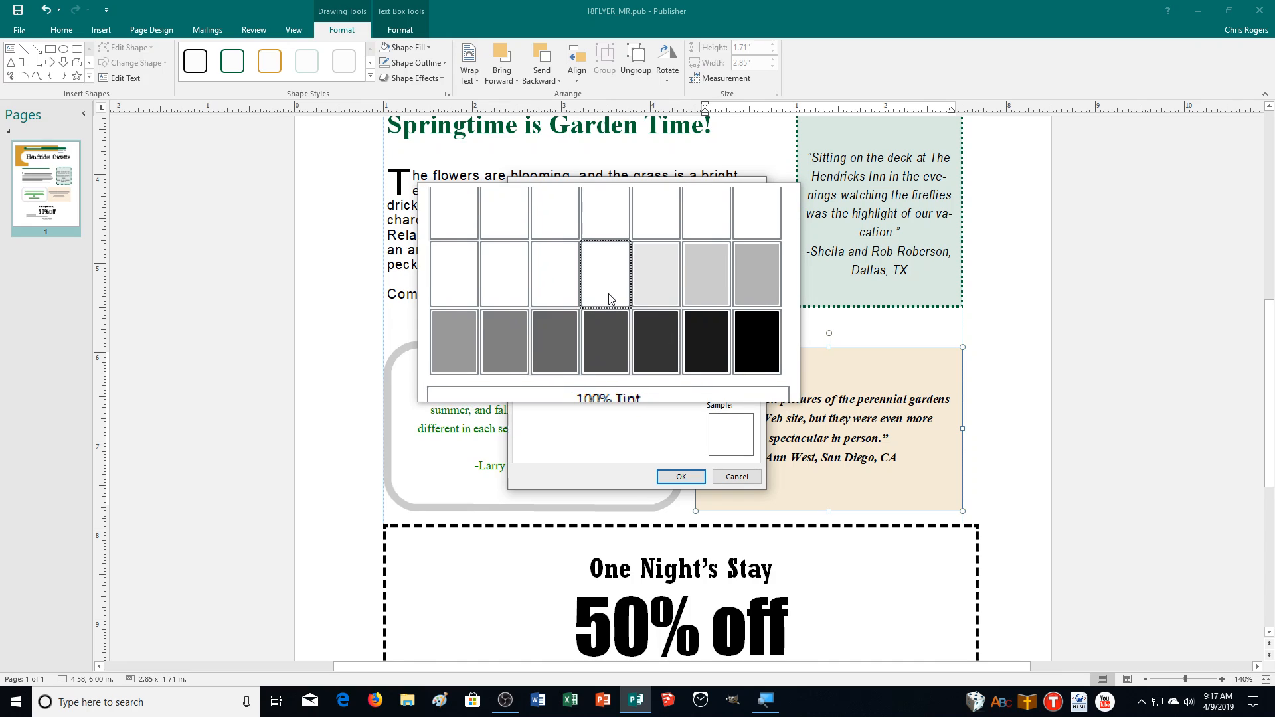
{"action": "left_click", "coordinate": [631, 281]}
{"action": "left_click", "coordinate": [655, 285]}
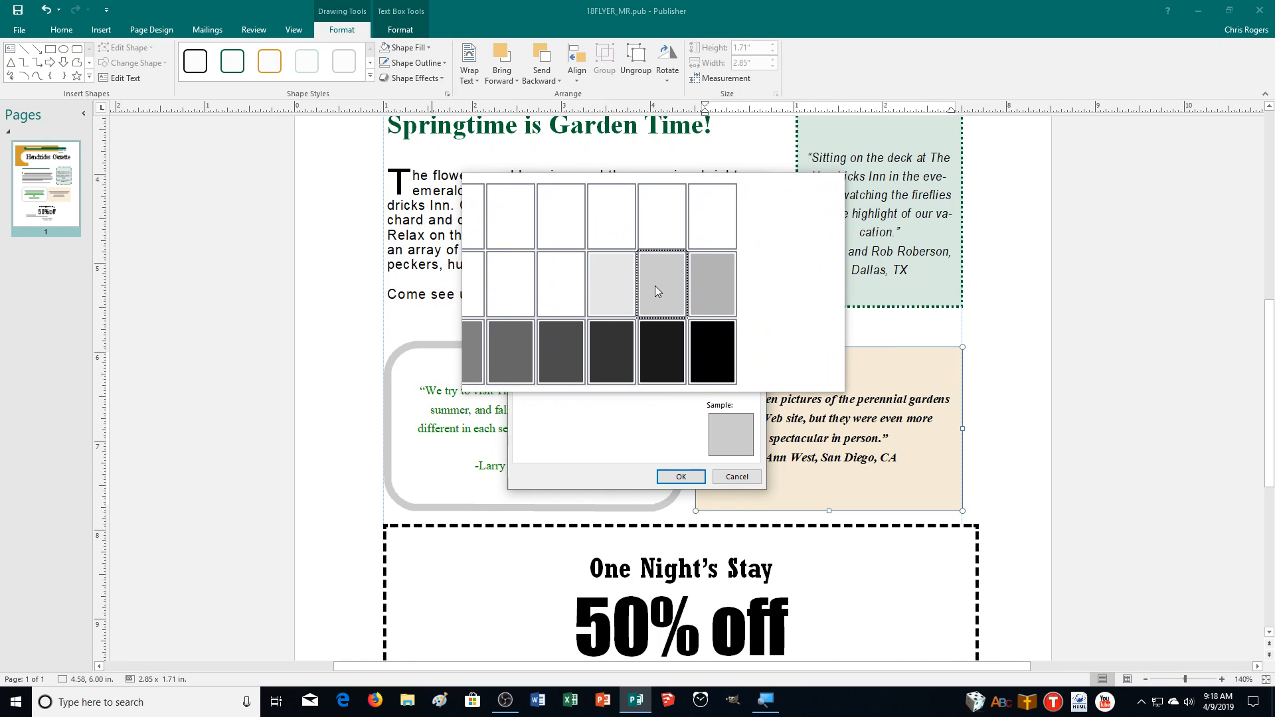
{"action": "left_click", "coordinate": [681, 281]}
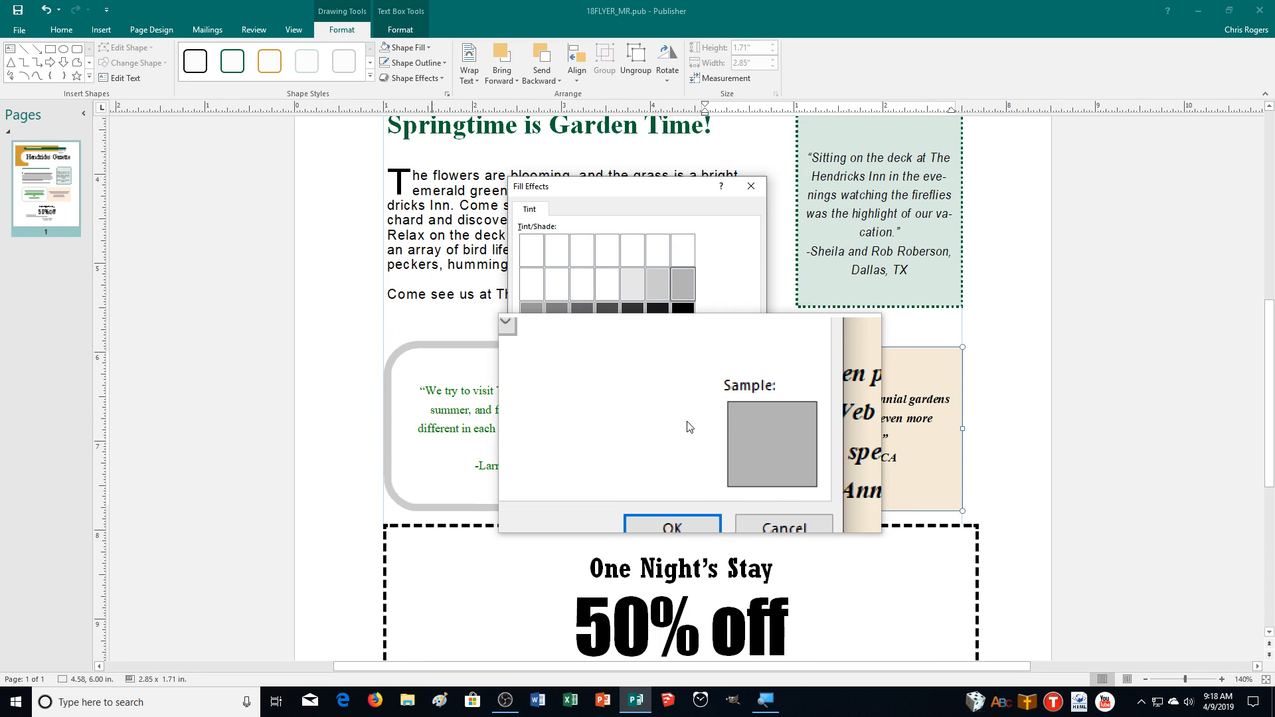
{"action": "left_click", "coordinate": [602, 378]}
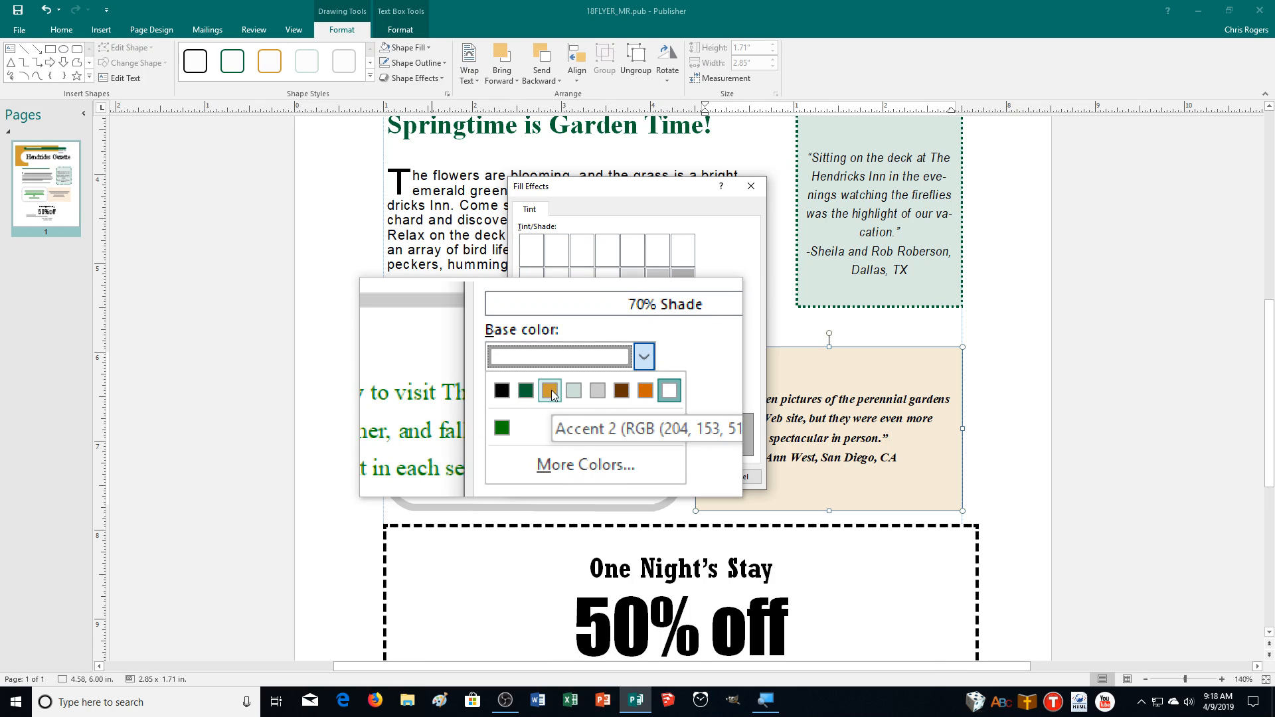
{"action": "left_click", "coordinate": [685, 434]}
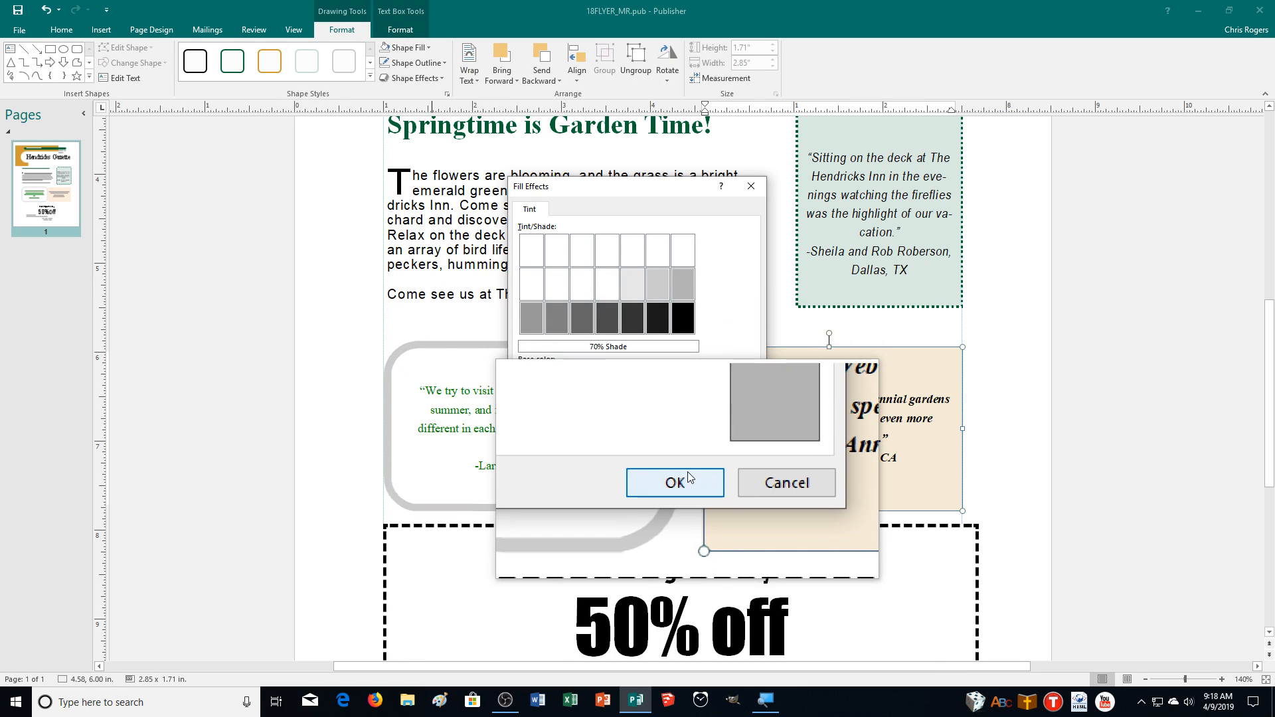
{"action": "left_click", "coordinate": [687, 473]}
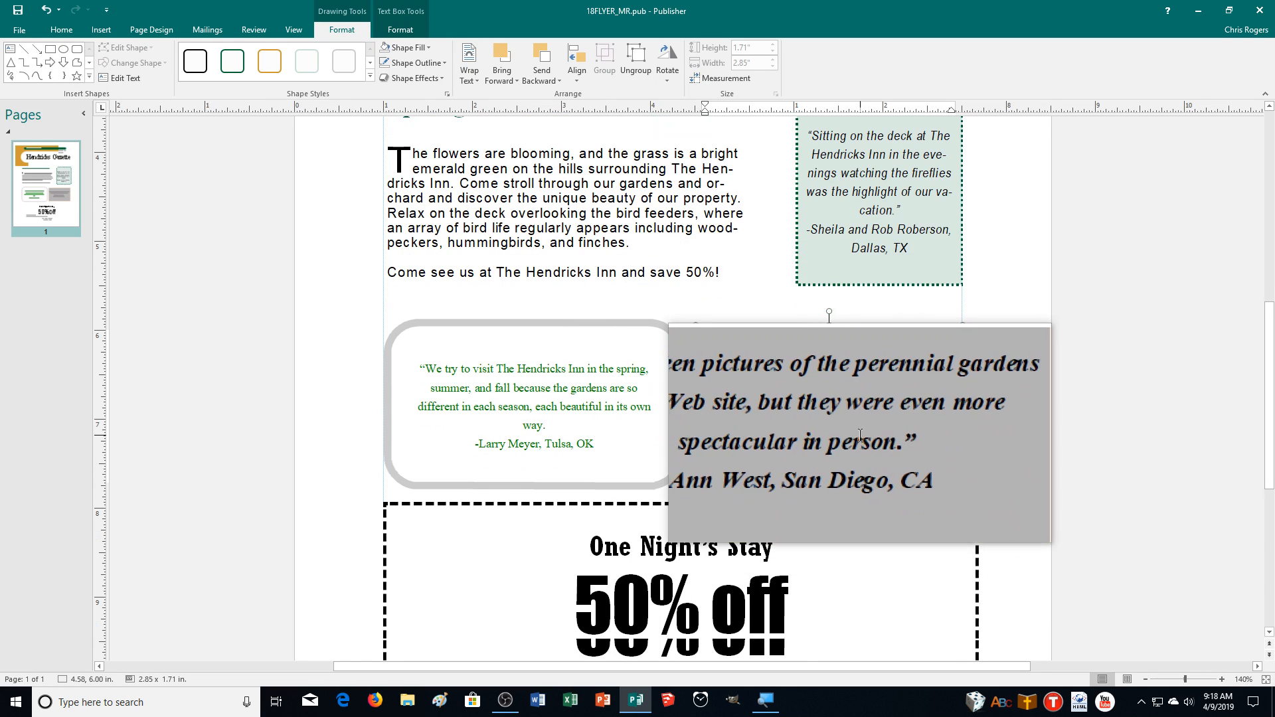
Step: Select the border shape of the One Night's Stay coupon and open its full shape formatting settings
{"action": "scroll", "coordinate": [863, 445], "scroll_direction": "down", "scroll_amount": 3}
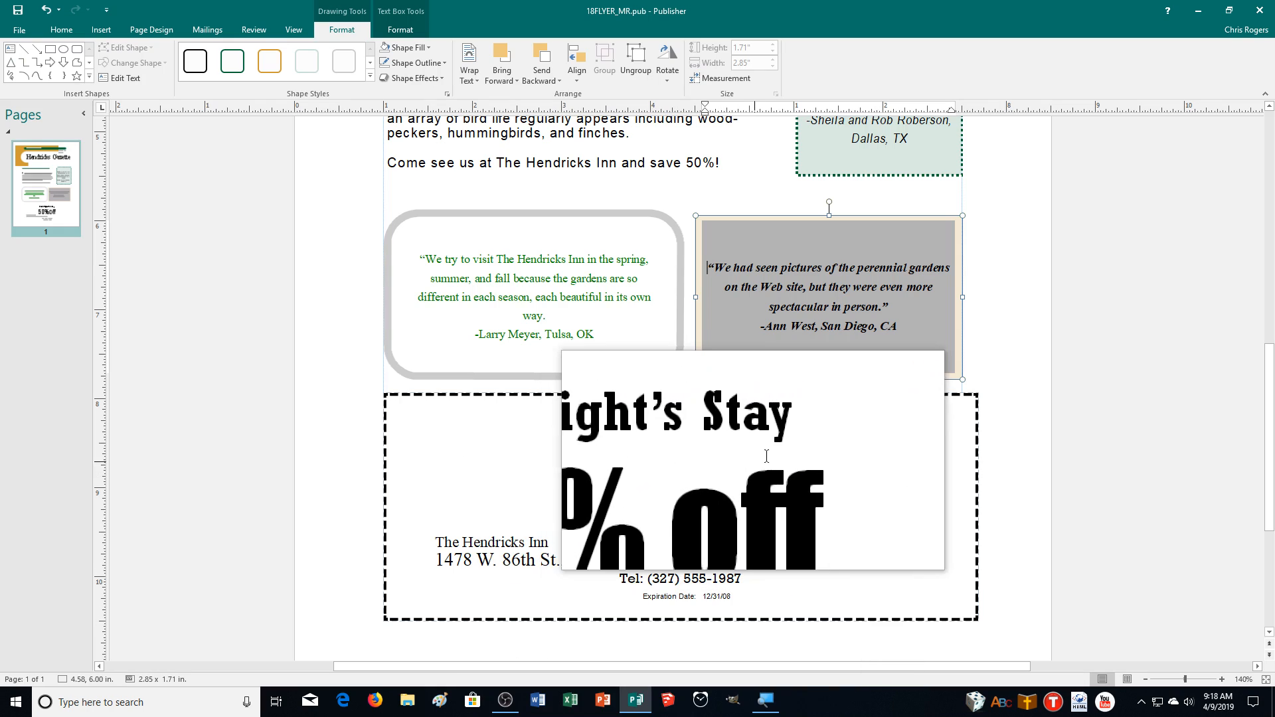
{"action": "left_click", "coordinate": [814, 410]}
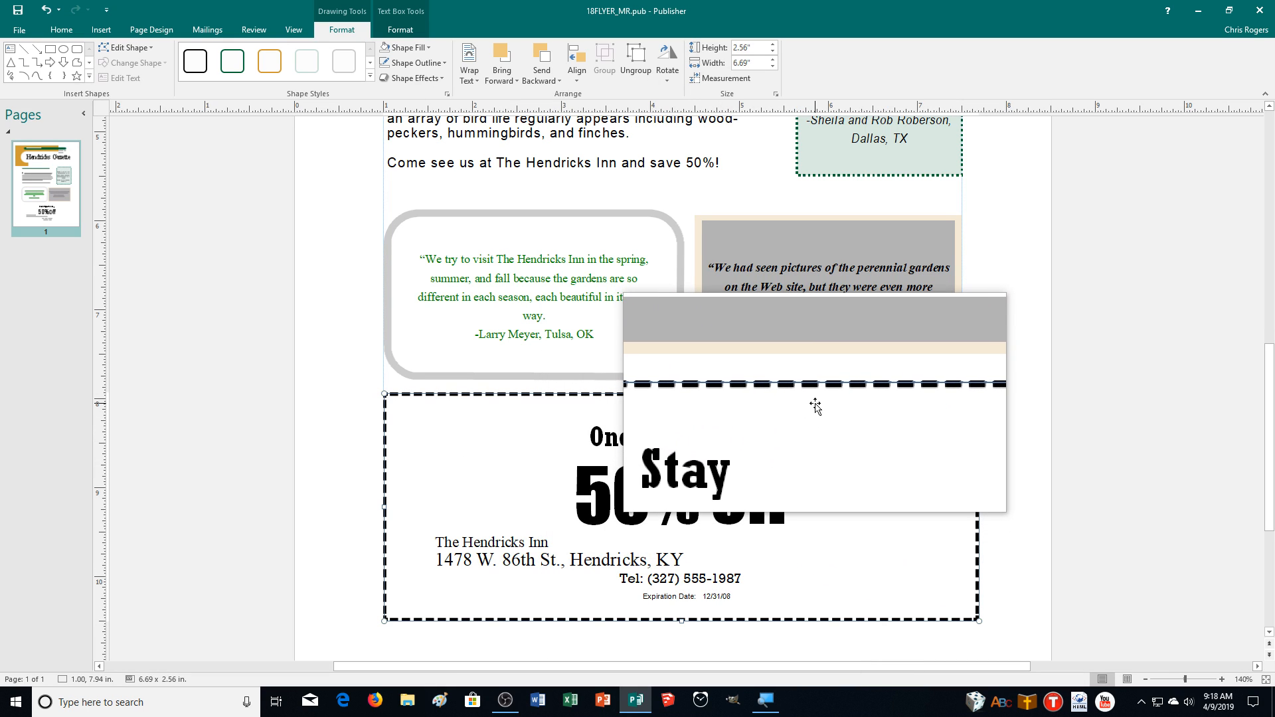
{"action": "left_click", "coordinate": [814, 406]}
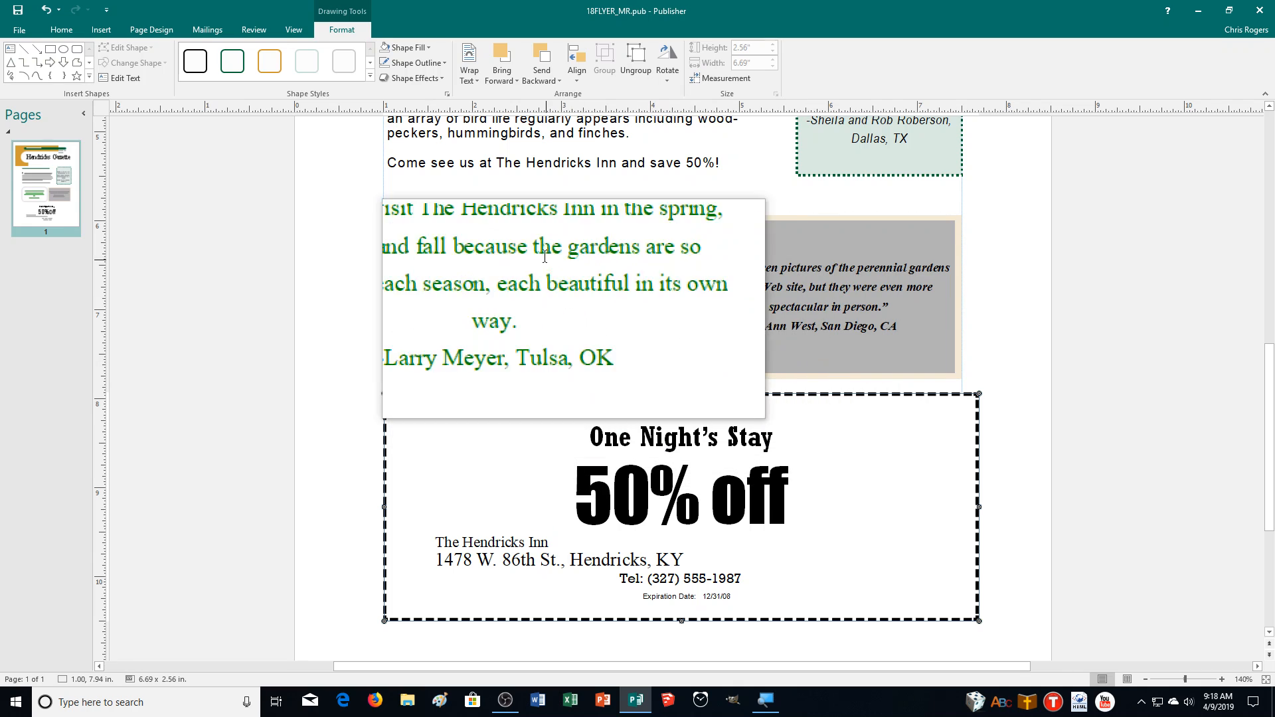
{"action": "left_click", "coordinate": [432, 65]}
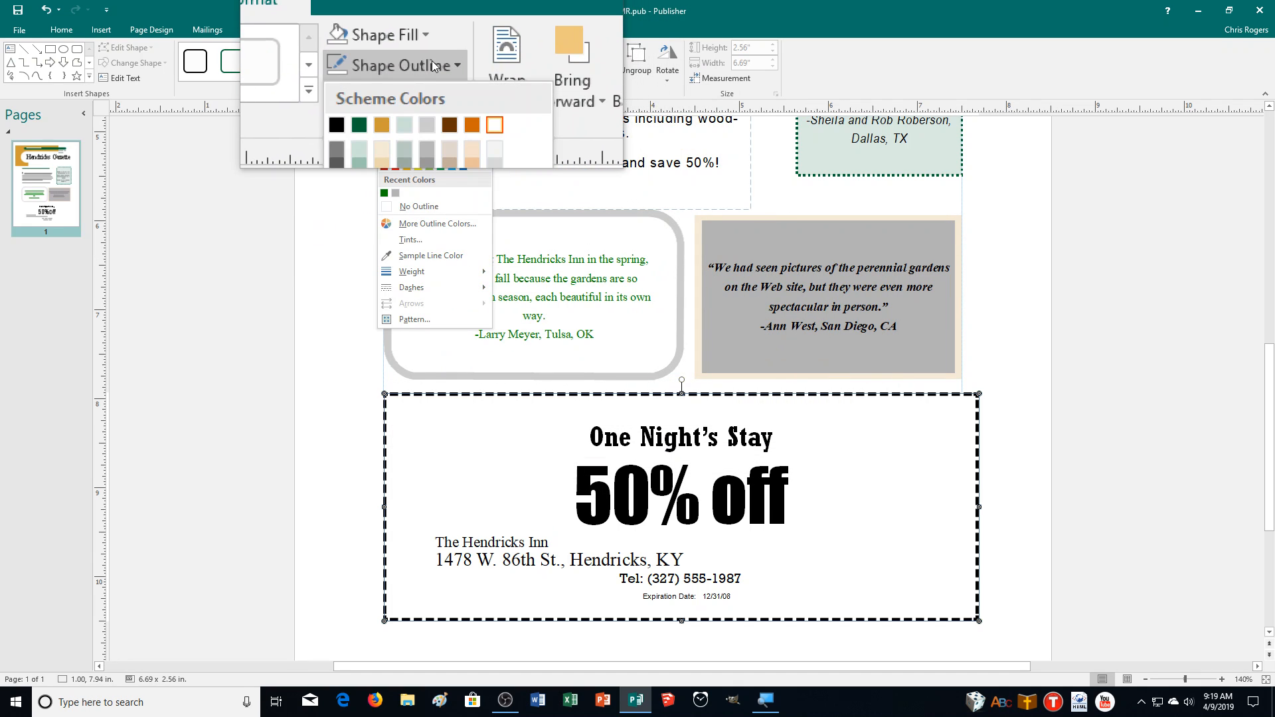
{"action": "left_click", "coordinate": [433, 65]}
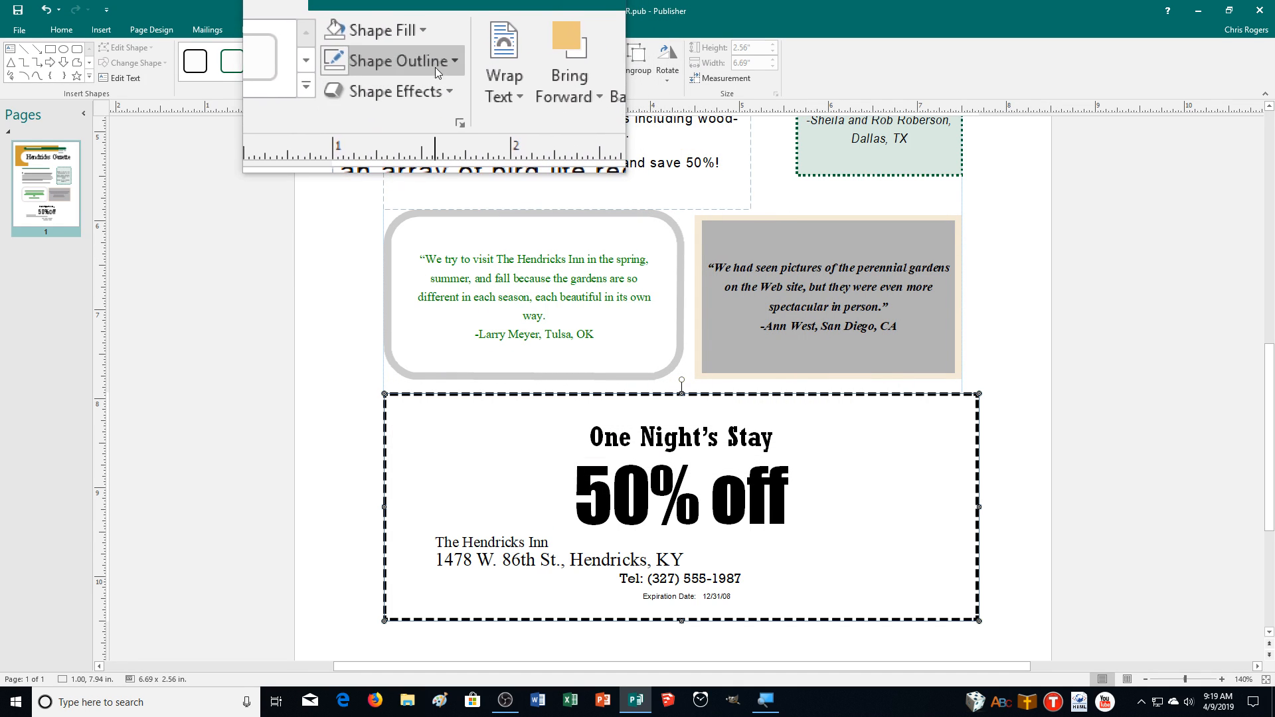
{"action": "left_click", "coordinate": [445, 97]}
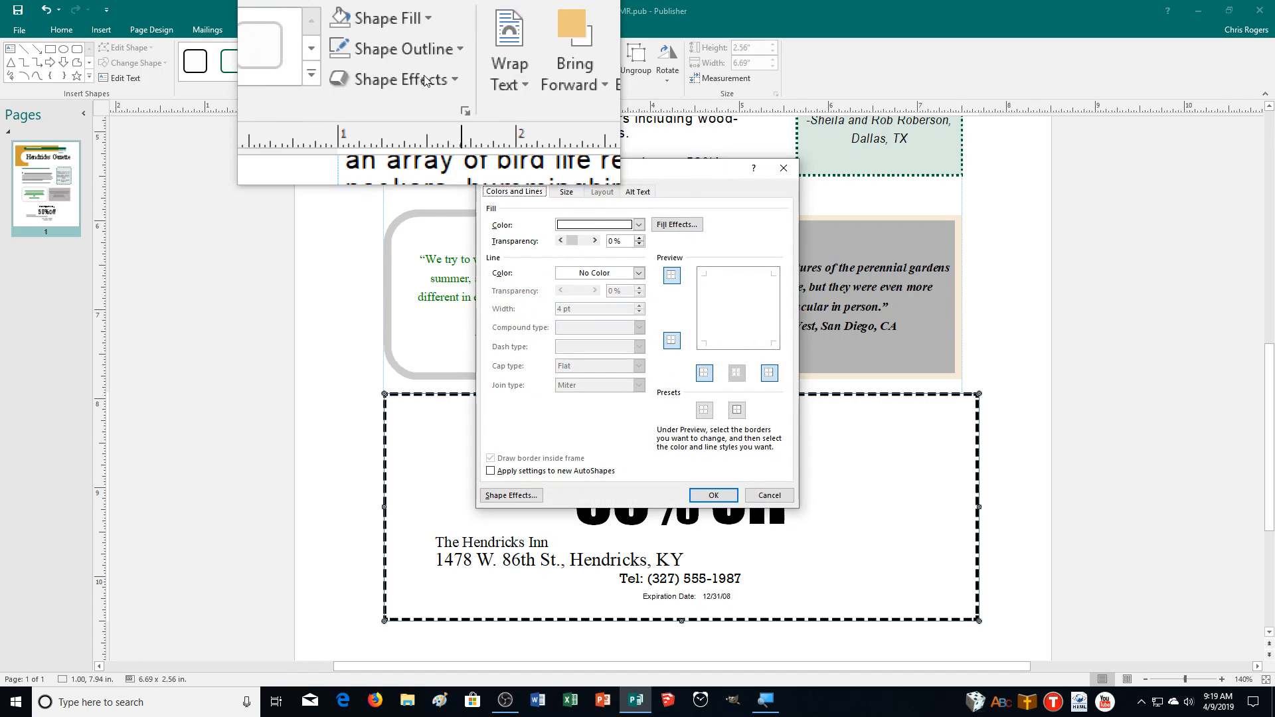
Step: Give the coupon's border shape a black 3 pt outline with a dashed line type
{"action": "left_click", "coordinate": [579, 272]}
{"action": "left_click", "coordinate": [564, 303]}
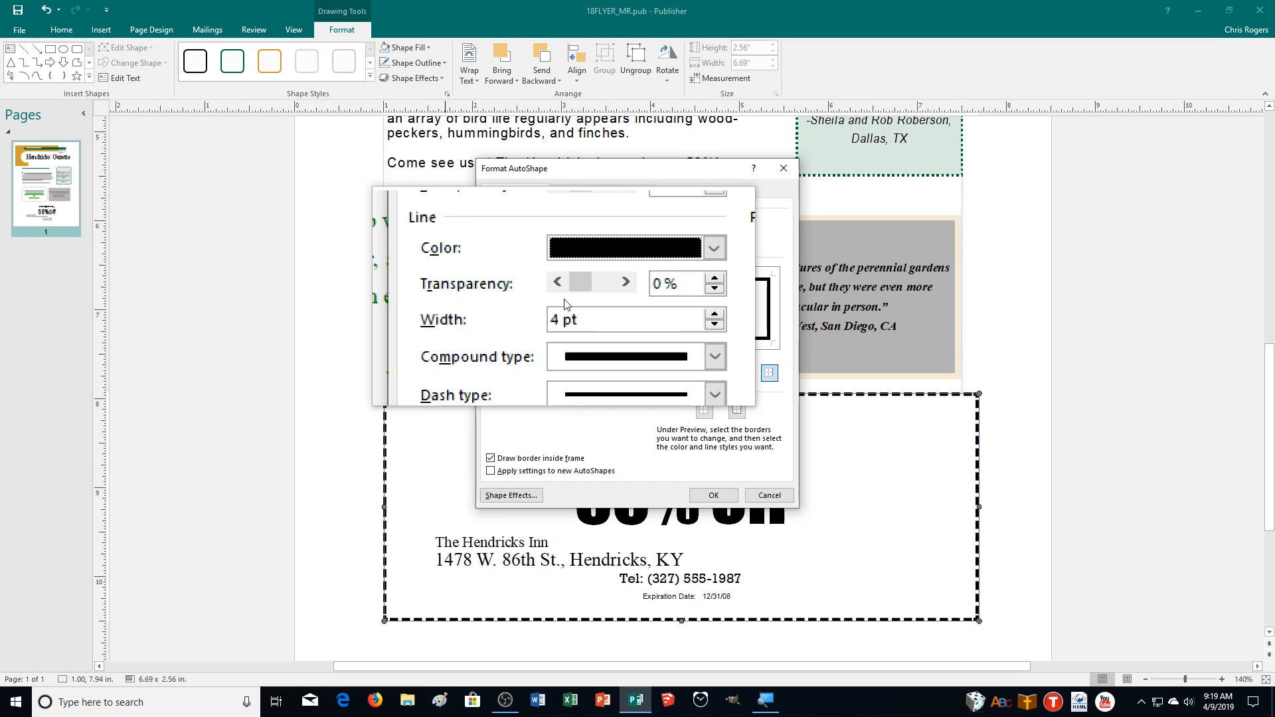
{"action": "left_click", "coordinate": [575, 342]}
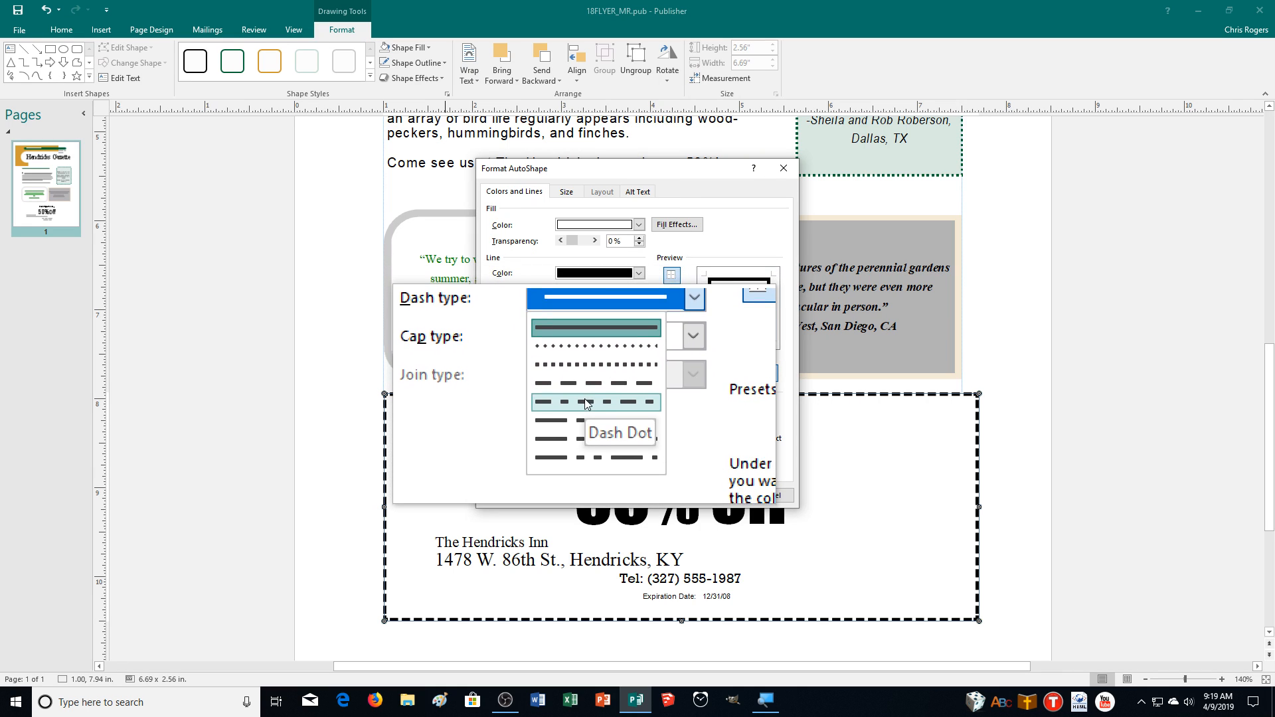
{"action": "left_click", "coordinate": [584, 397]}
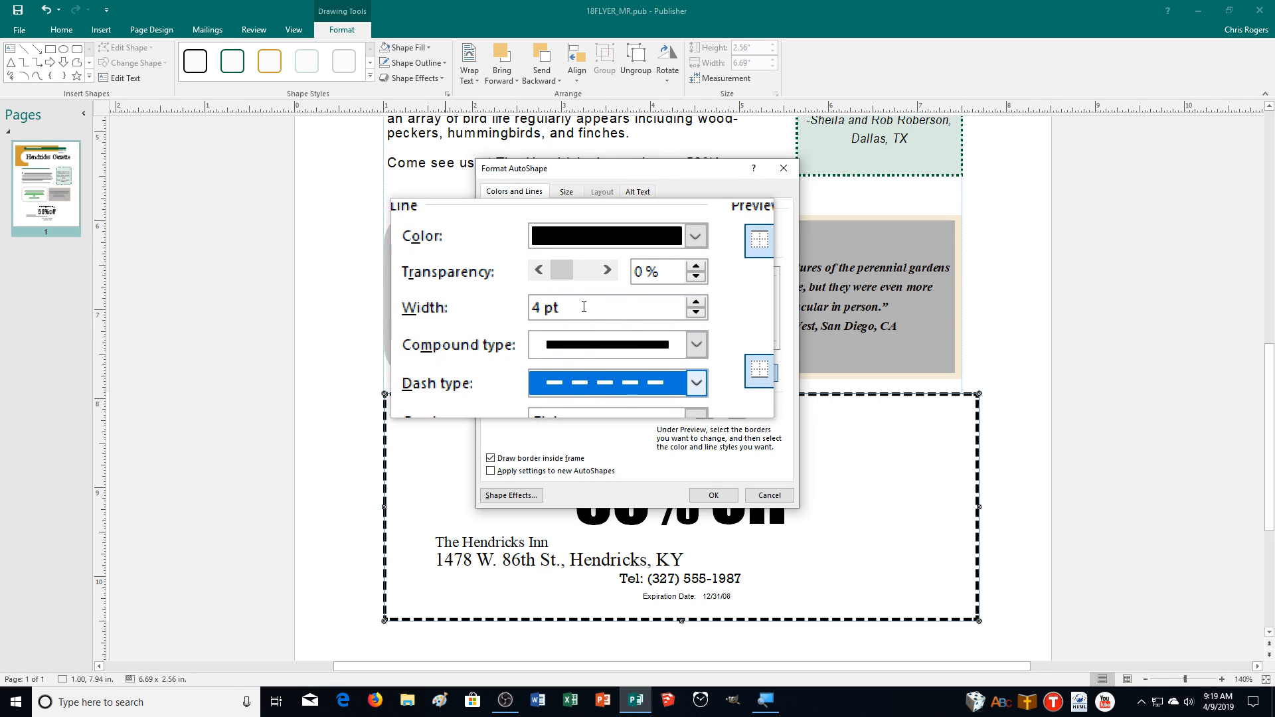
{"action": "left_click", "coordinate": [636, 316]}
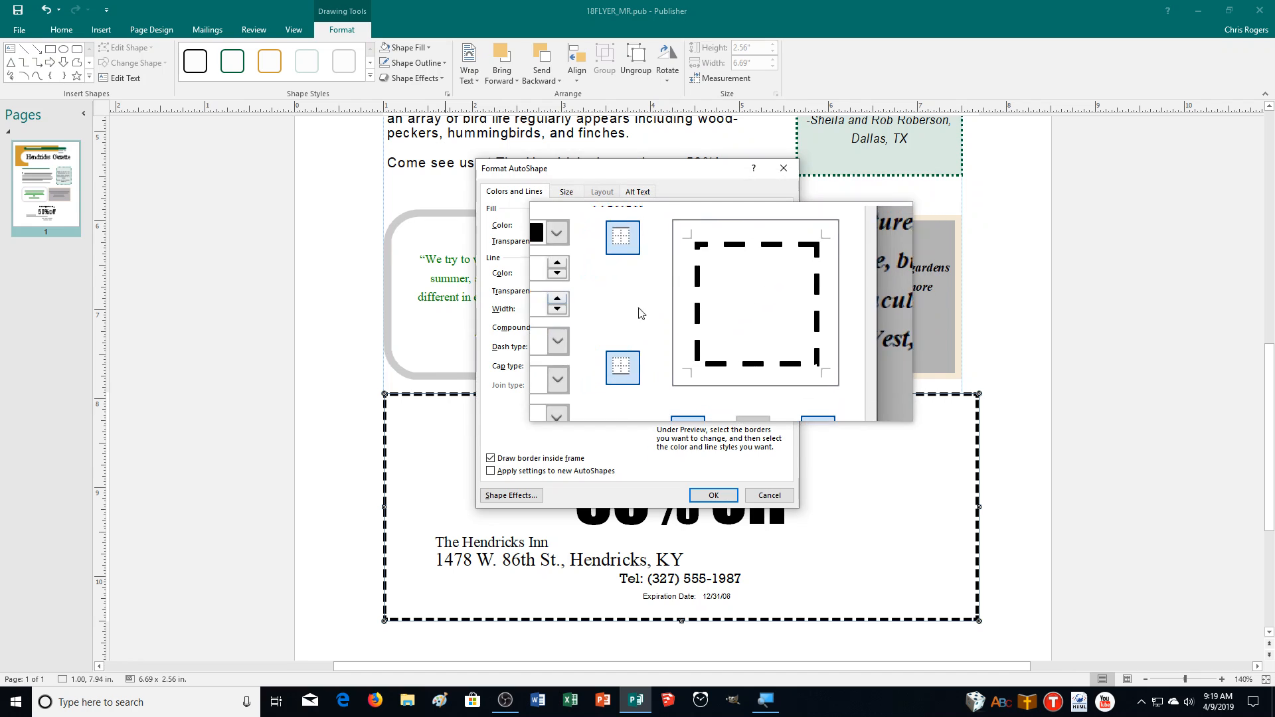
{"action": "left_click", "coordinate": [566, 333]}
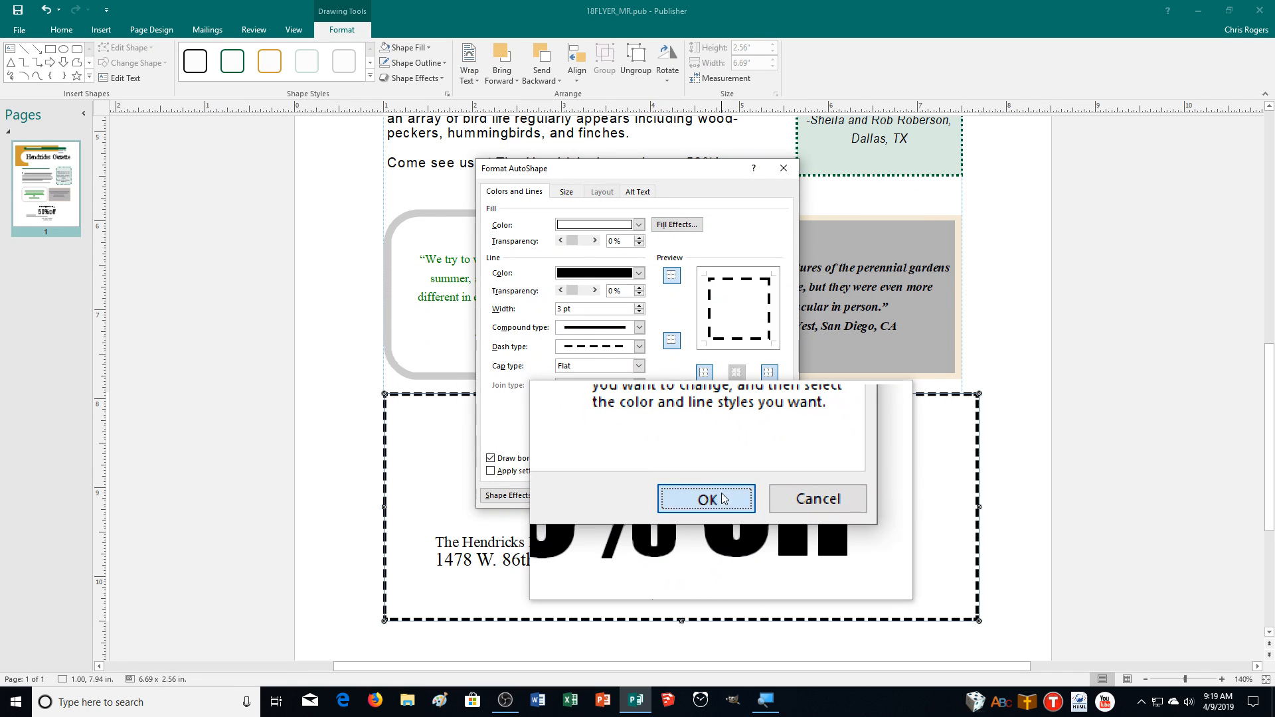
Step: Apply the coupon border settings and print the flyer with Microsoft Print to PDF as 18FLYER_MR in the CADemonstration2 folder
{"action": "left_click", "coordinate": [721, 493]}
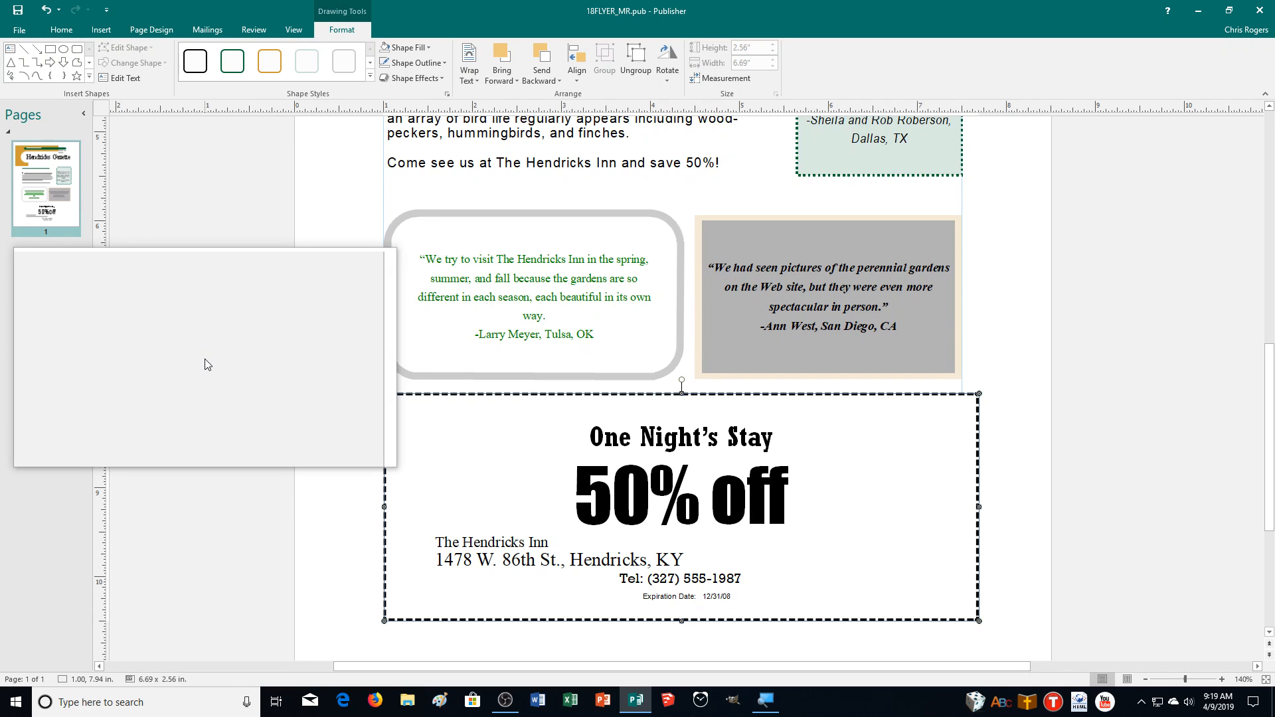
{"action": "left_click", "coordinate": [15, 31]}
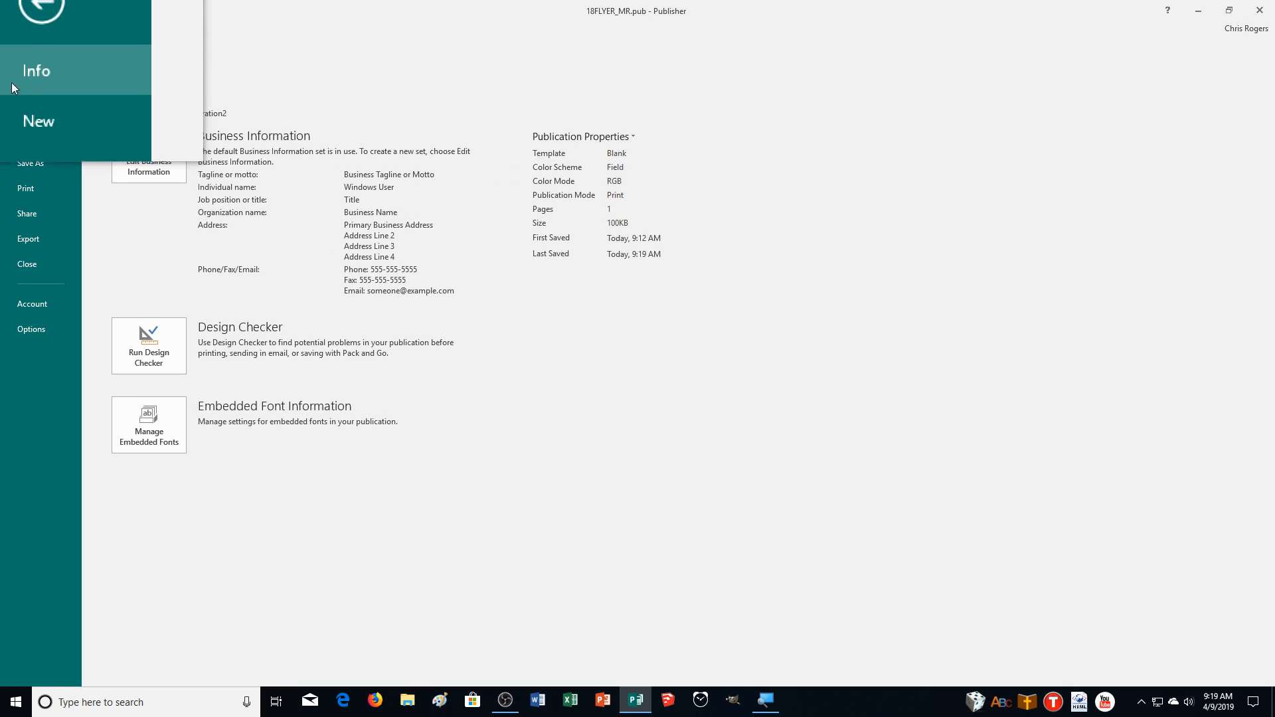
{"action": "left_click", "coordinate": [23, 193]}
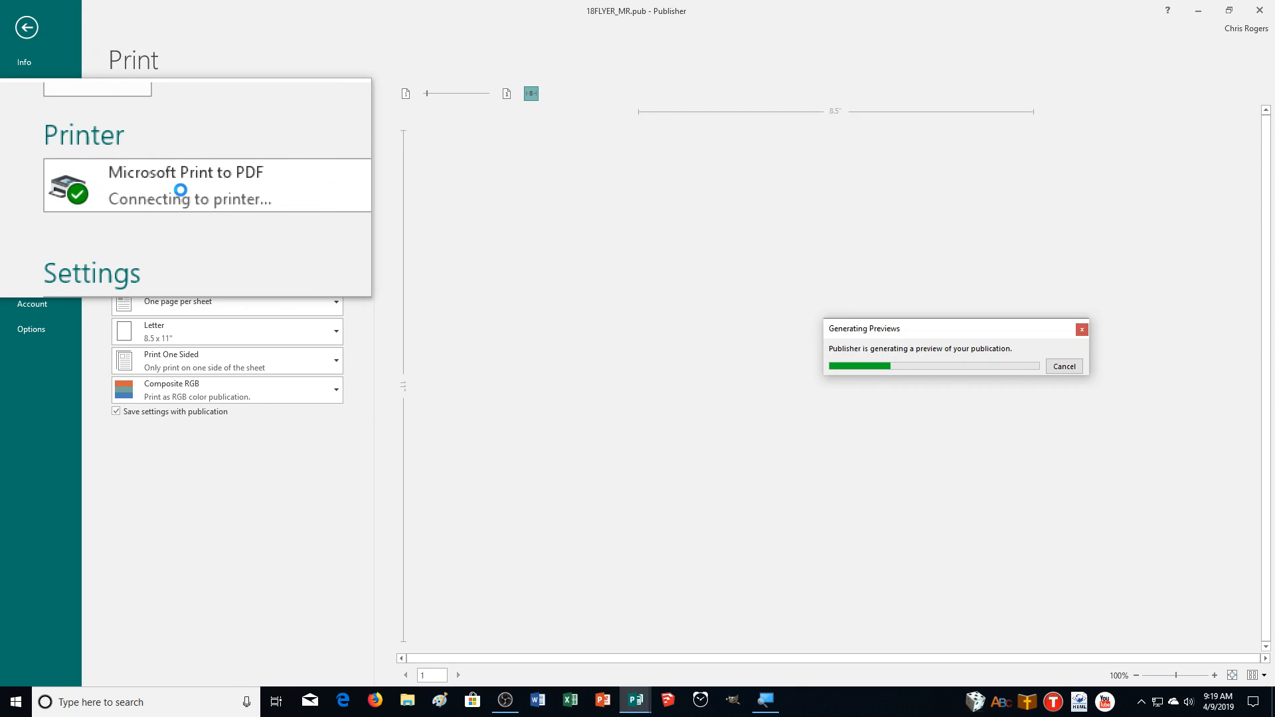
{"action": "left_click", "coordinate": [150, 112]}
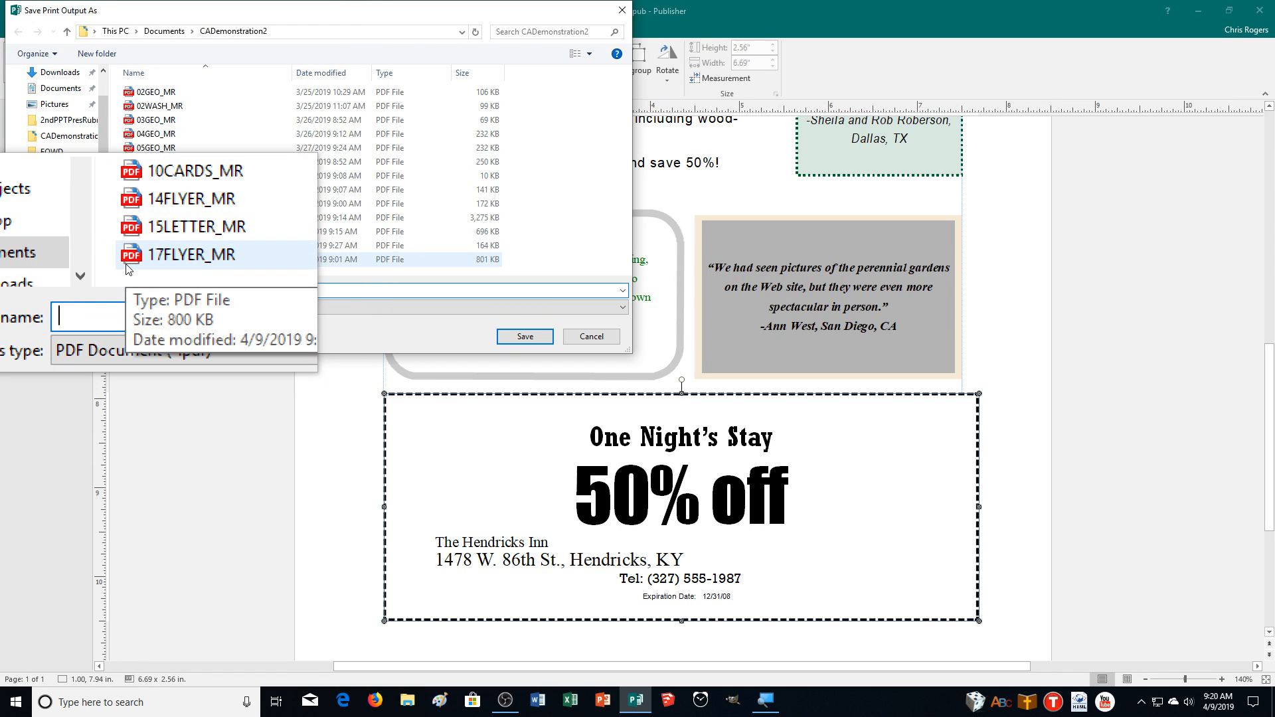
{"action": "type", "text": "18FLYER_"}
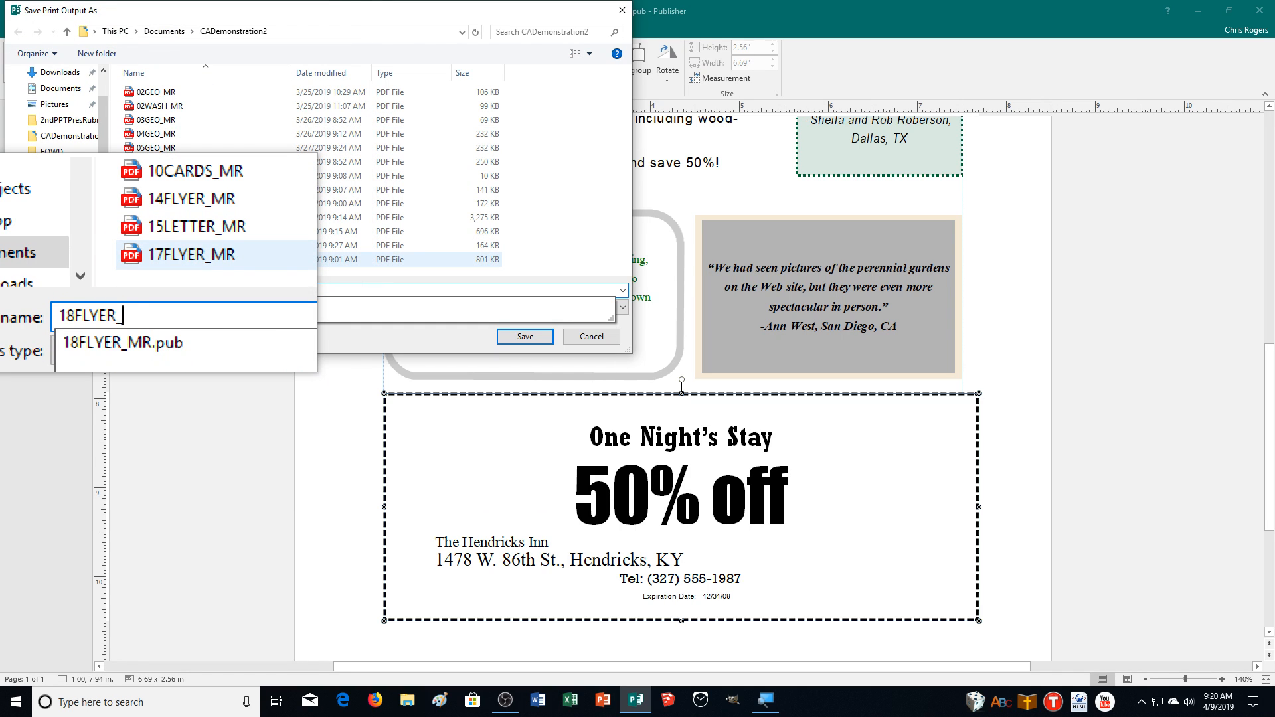
{"action": "type", "text": "MR"}
{"action": "key", "text": "Return"}
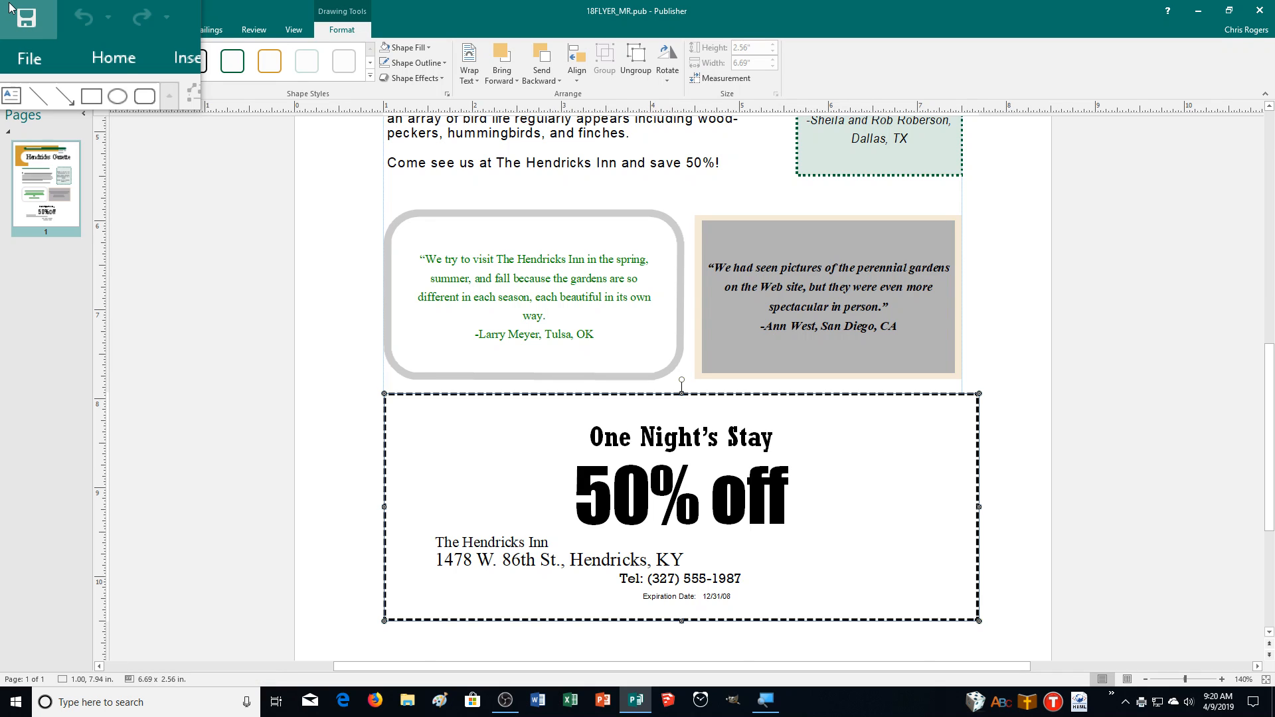
Step: Open the publication OPUB18 from the Downloads folder
{"action": "left_click", "coordinate": [14, 31]}
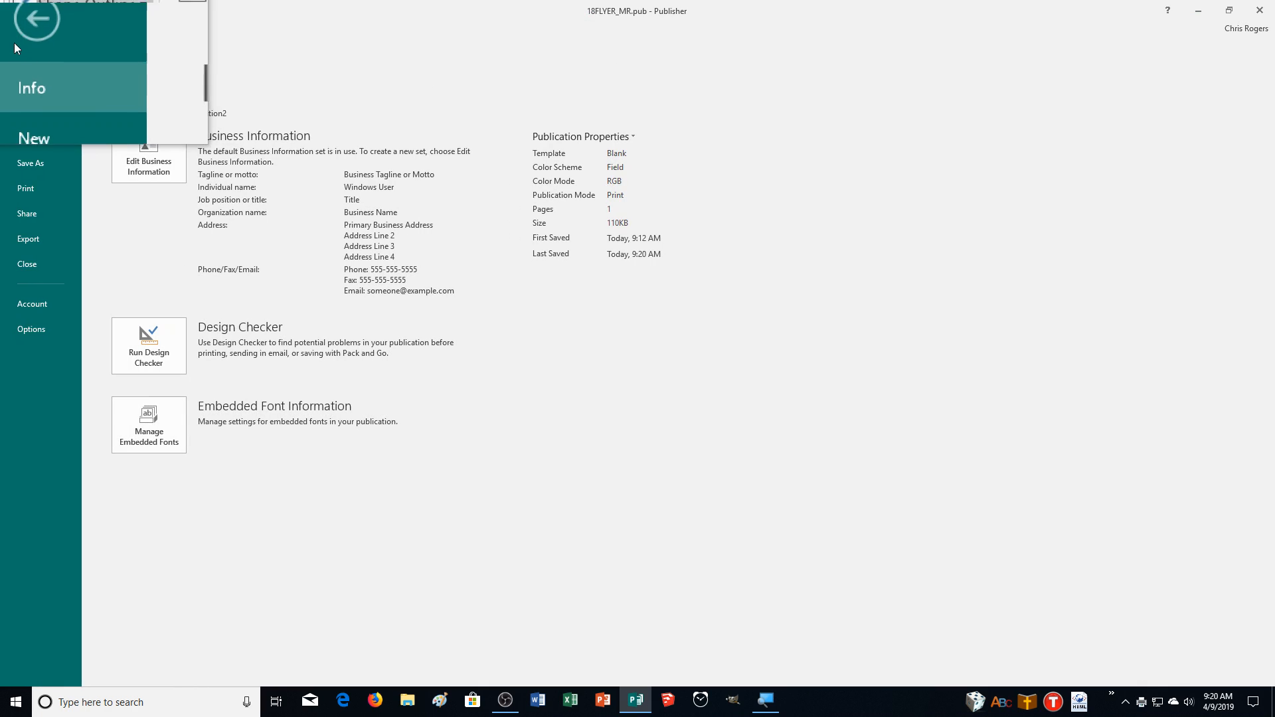
{"action": "left_click", "coordinate": [20, 112]}
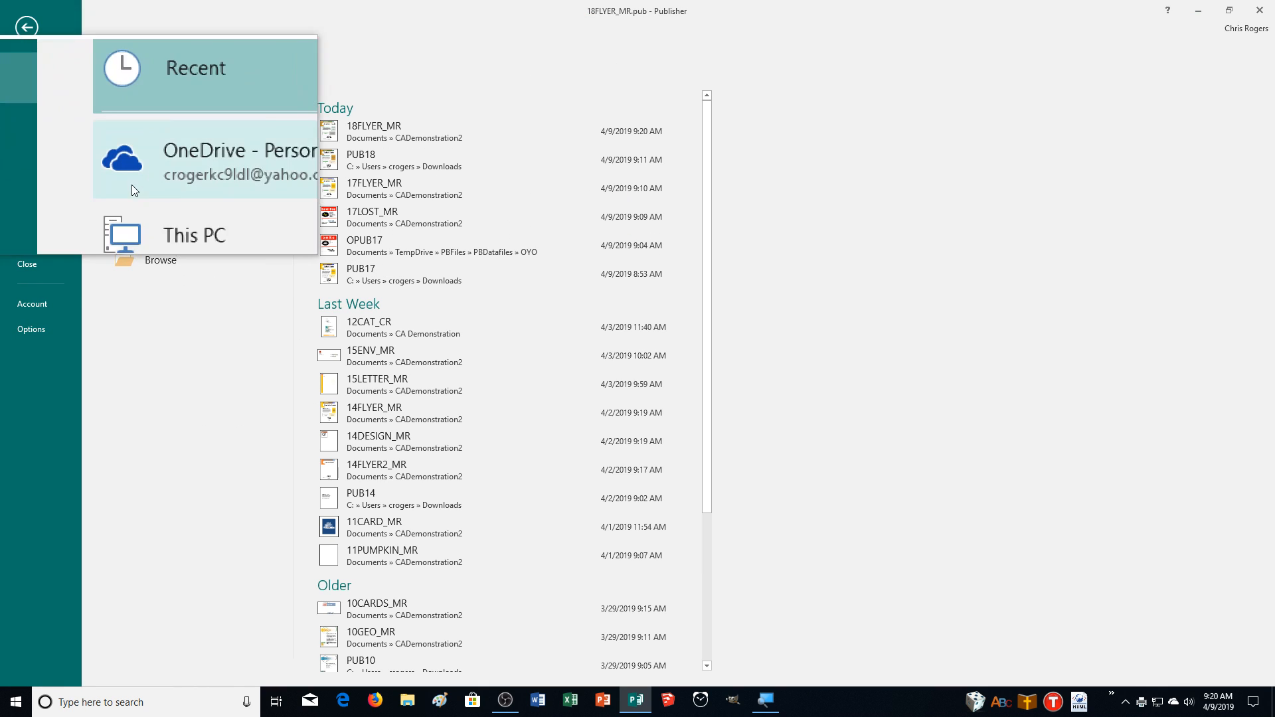
{"action": "left_click", "coordinate": [152, 259]}
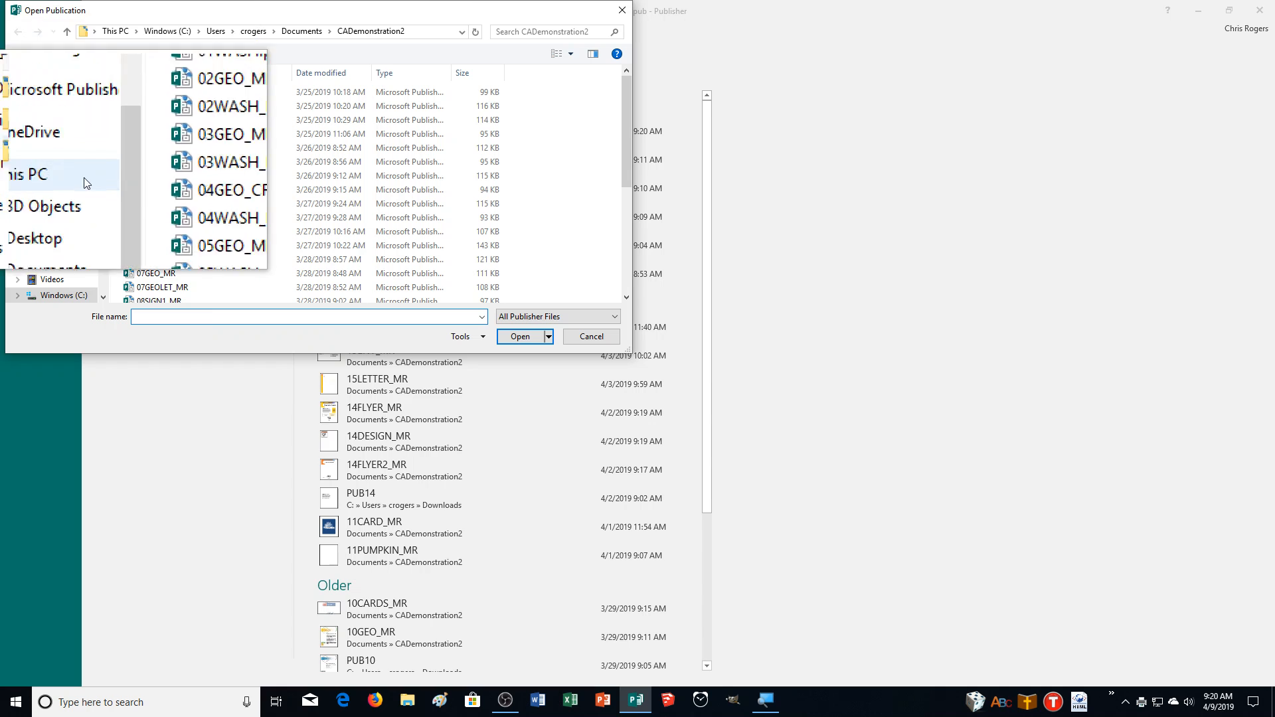
{"action": "left_click", "coordinate": [60, 231]}
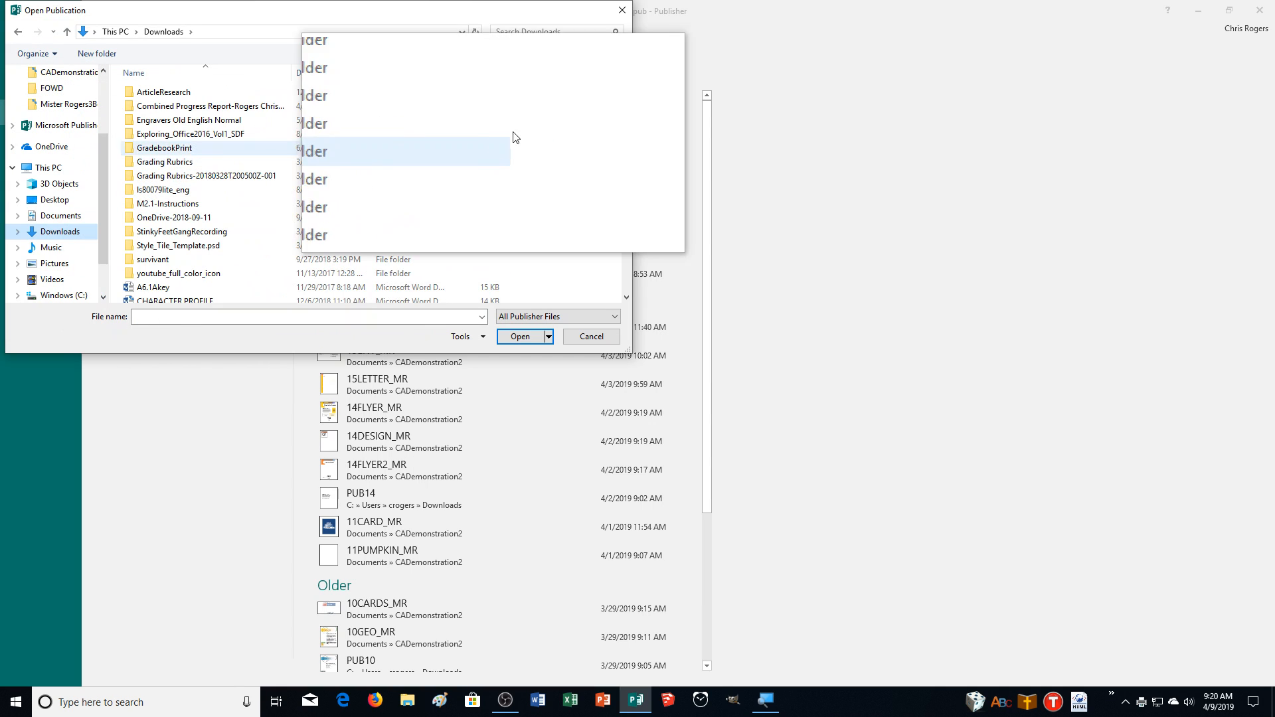
{"action": "scroll", "coordinate": [615, 166], "scroll_direction": "down", "scroll_amount": 10}
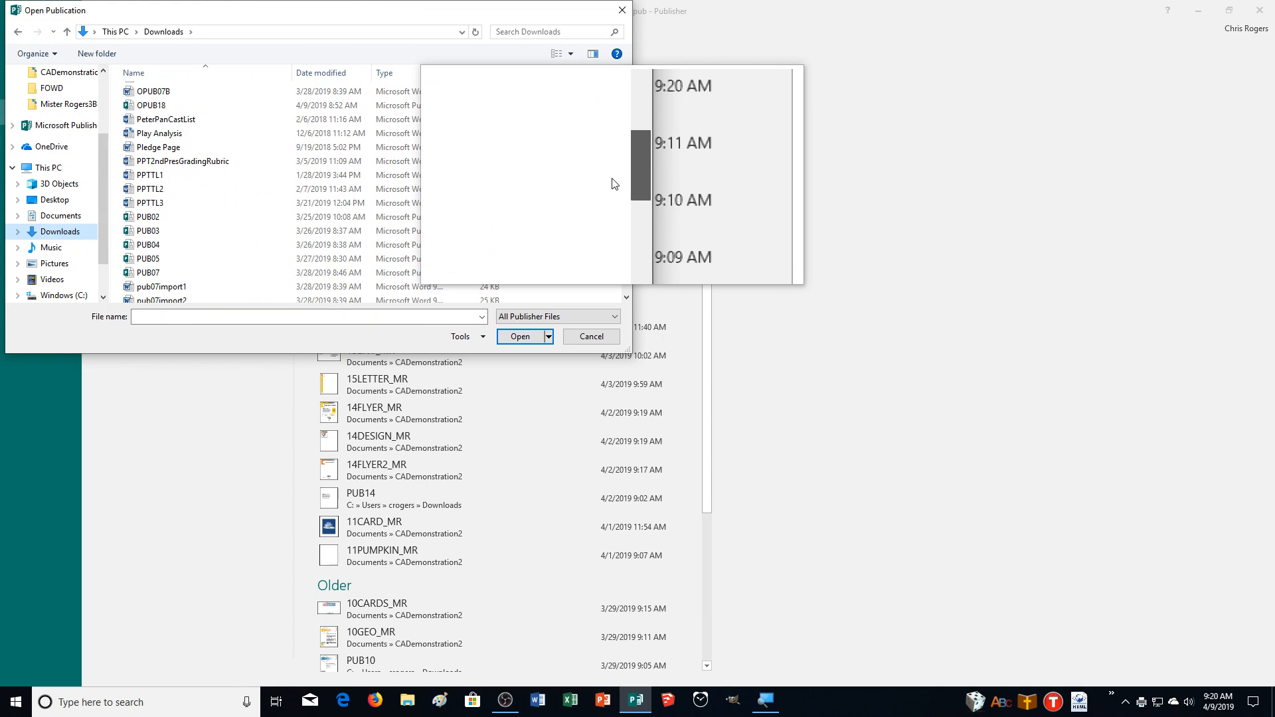
{"action": "scroll", "coordinate": [612, 178], "scroll_direction": "down", "scroll_amount": 1}
{"action": "scroll", "coordinate": [601, 173], "scroll_direction": "up", "scroll_amount": 3}
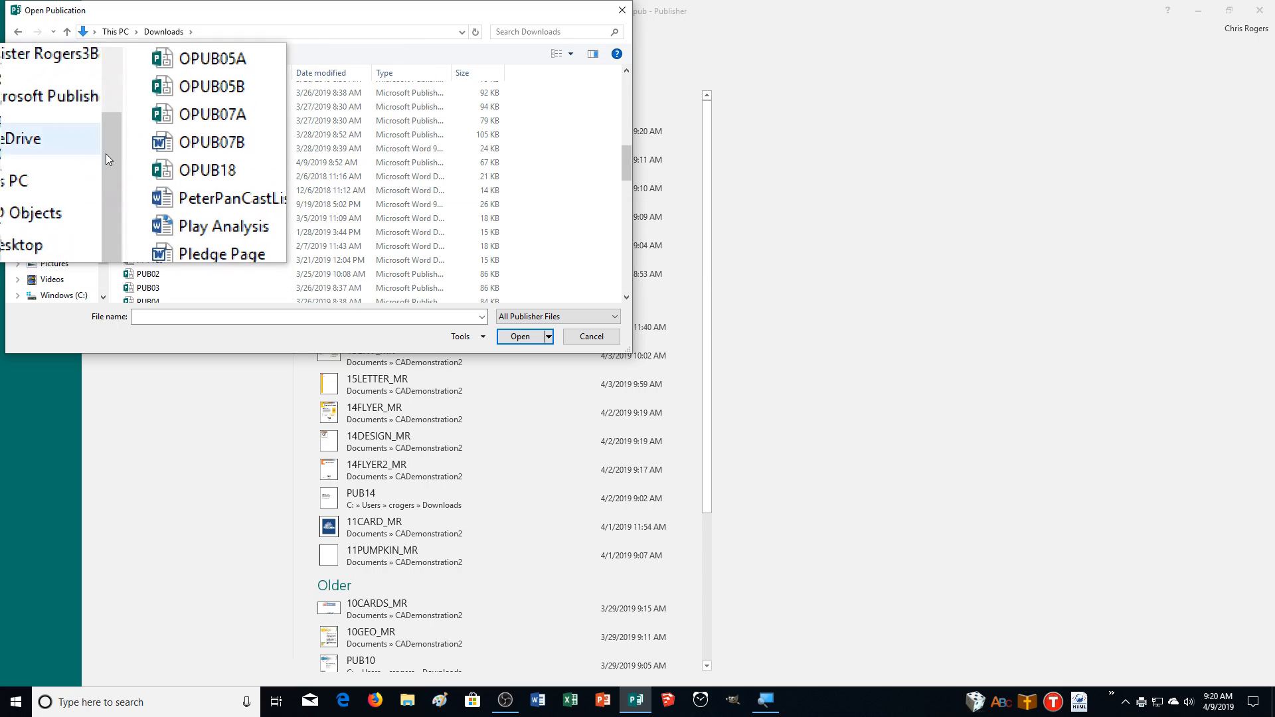
{"action": "double_click", "coordinate": [152, 164]}
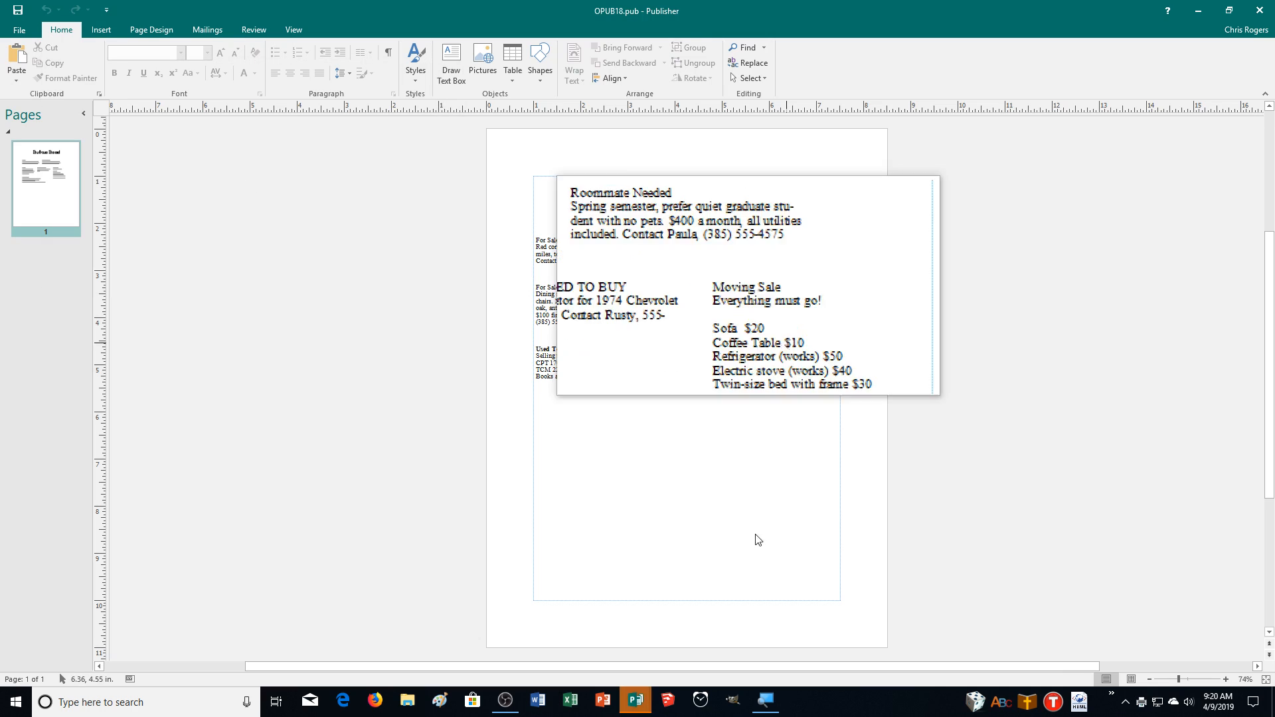
Step: Save the Bulletin Board publication as 18BOARD_MR in the CADemonstration2 folder
{"action": "left_click", "coordinate": [1227, 684]}
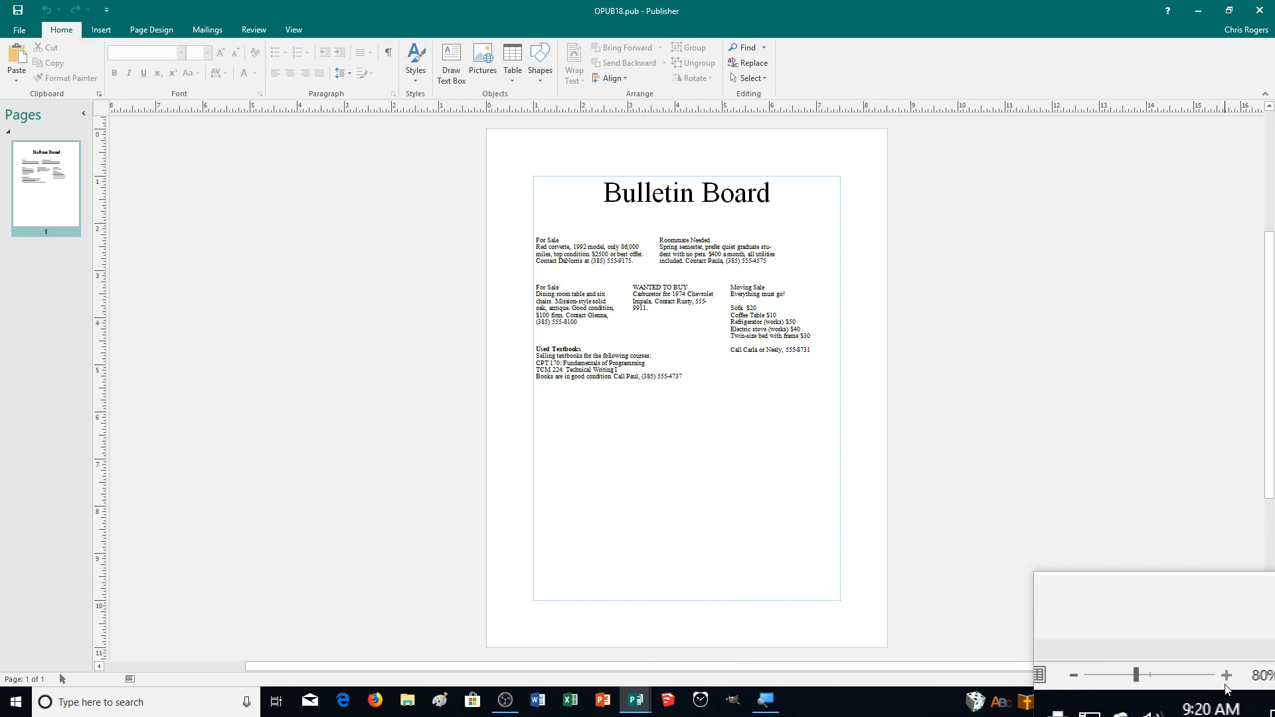
{"action": "left_click", "coordinate": [1226, 684]}
{"action": "left_click", "coordinate": [1227, 684]}
{"action": "left_click", "coordinate": [1227, 684]}
{"action": "left_click", "coordinate": [1227, 684]}
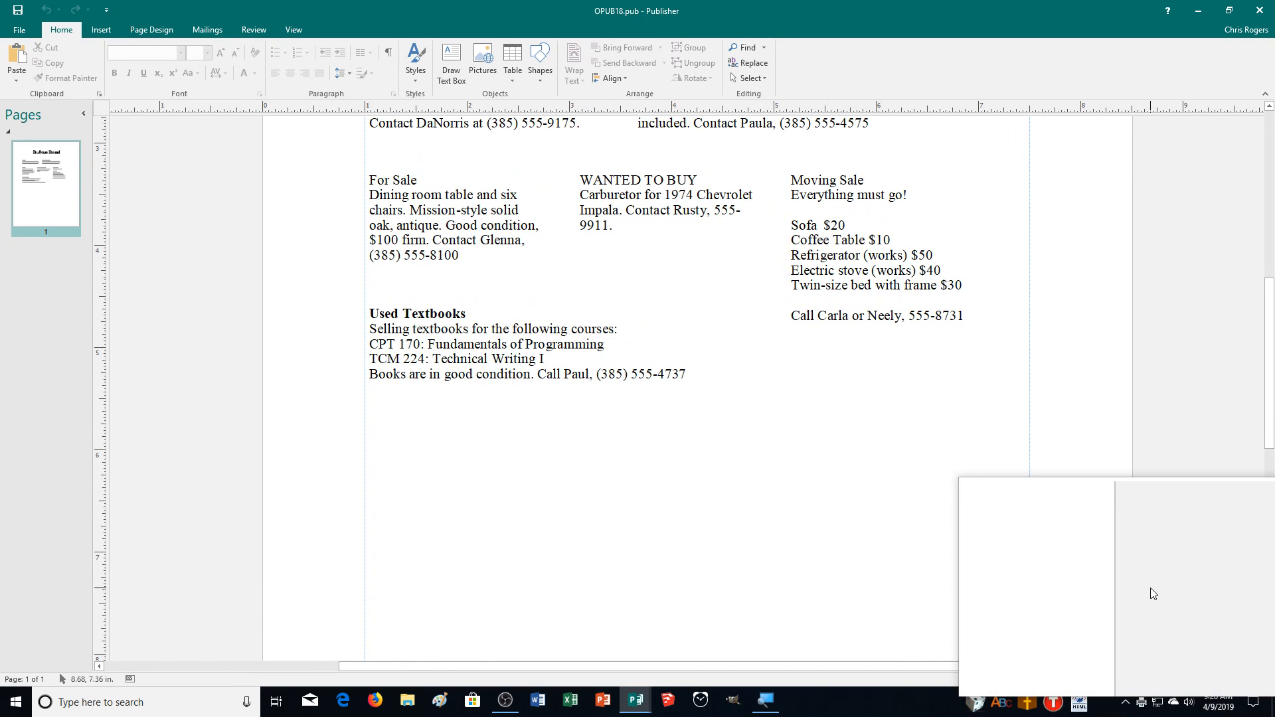
{"action": "scroll", "coordinate": [1150, 589], "scroll_direction": "up", "scroll_amount": 2}
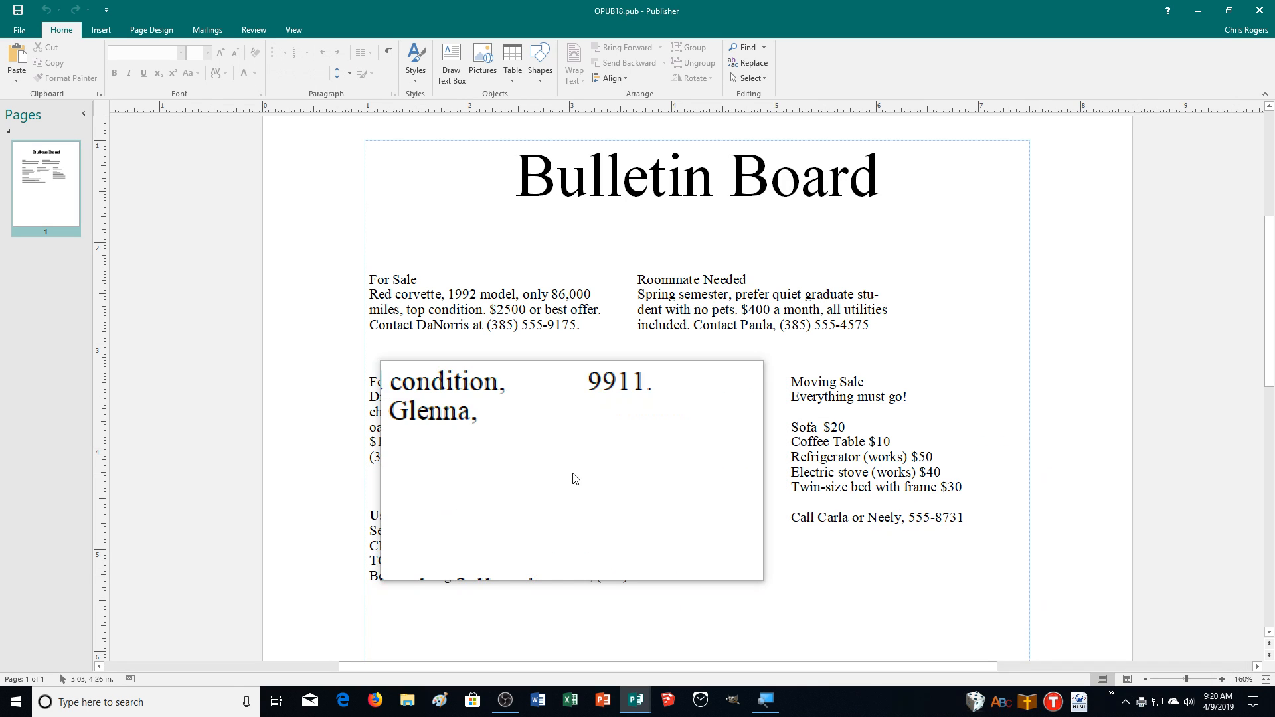
{"action": "left_click", "coordinate": [25, 30]}
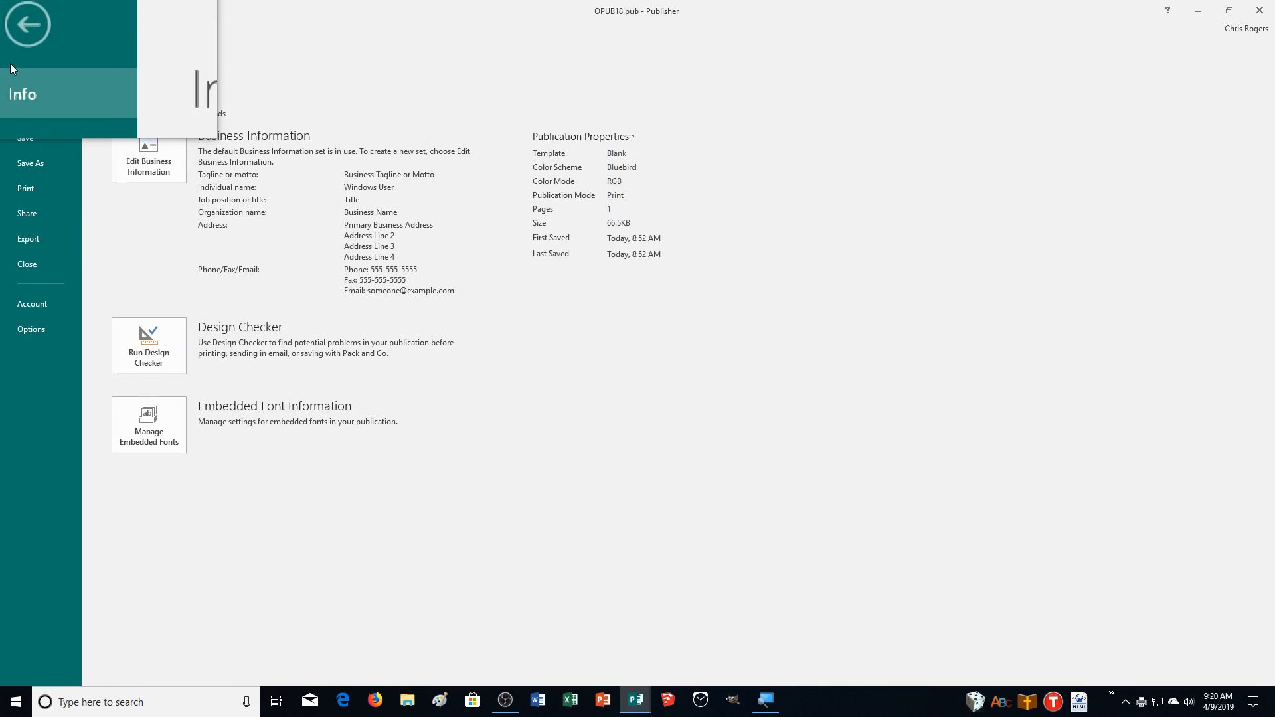
{"action": "left_click", "coordinate": [20, 169]}
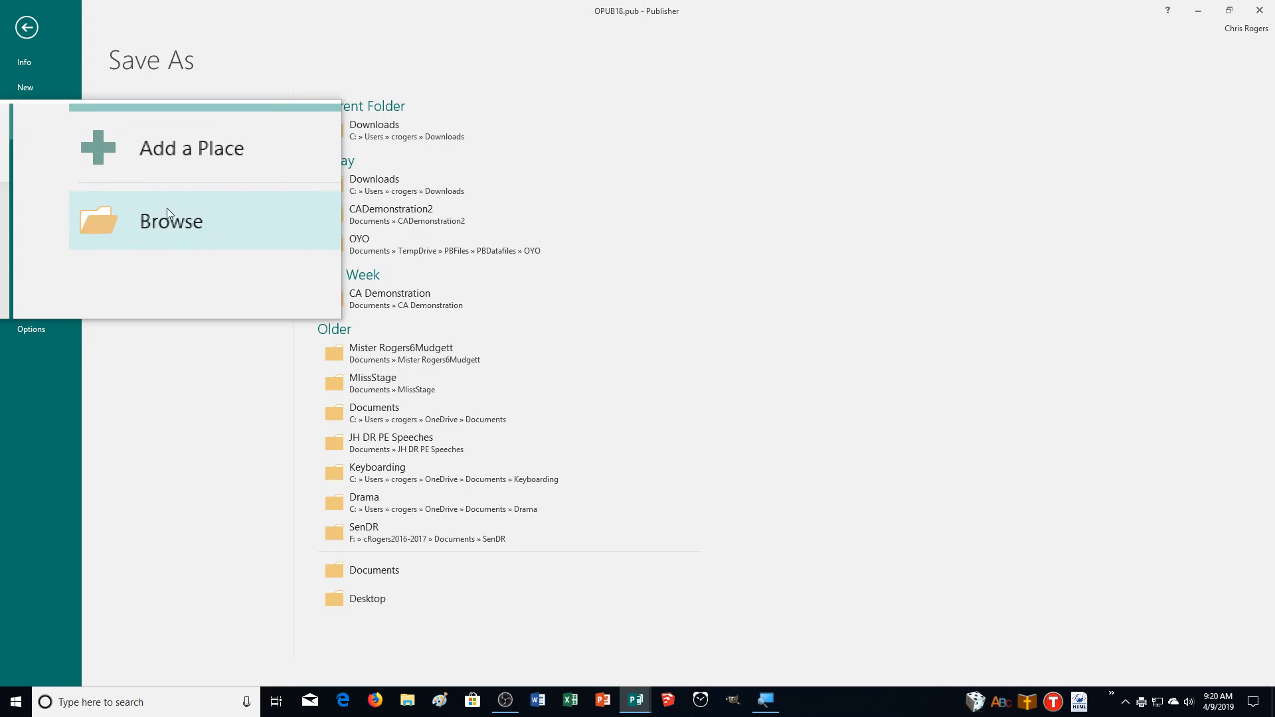
{"action": "left_click", "coordinate": [358, 222]}
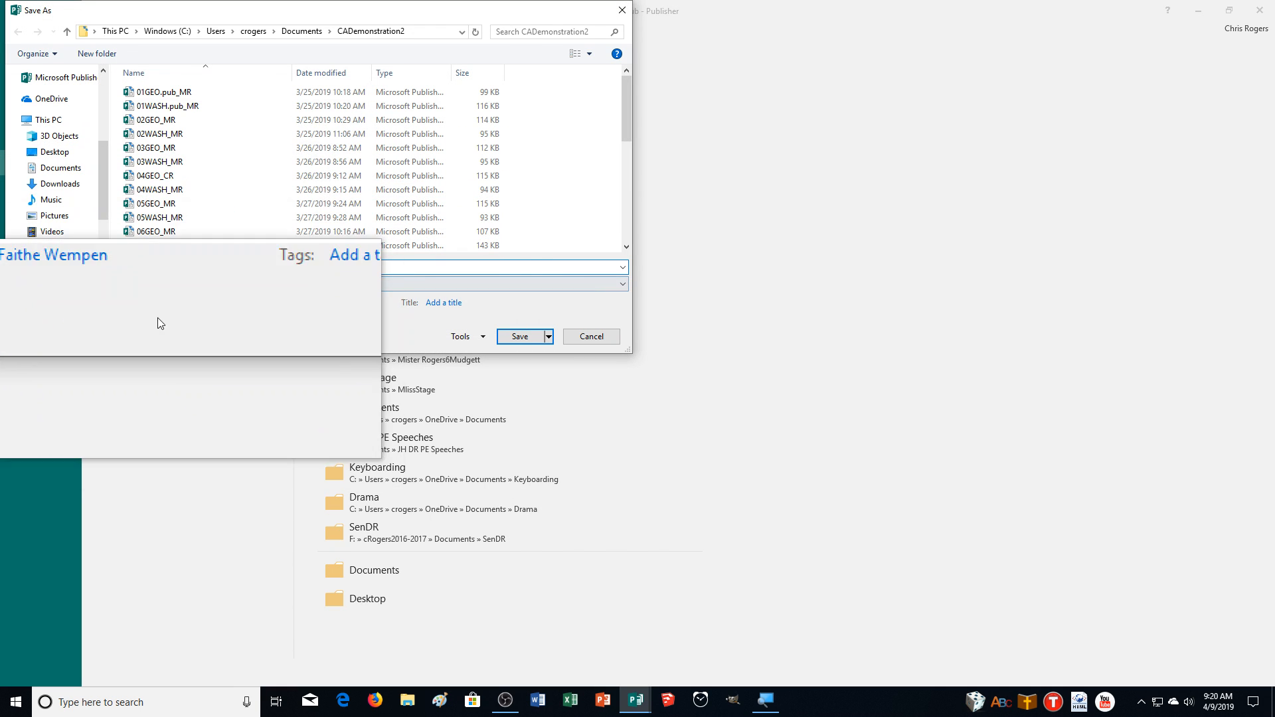
{"action": "type", "text": "18"}
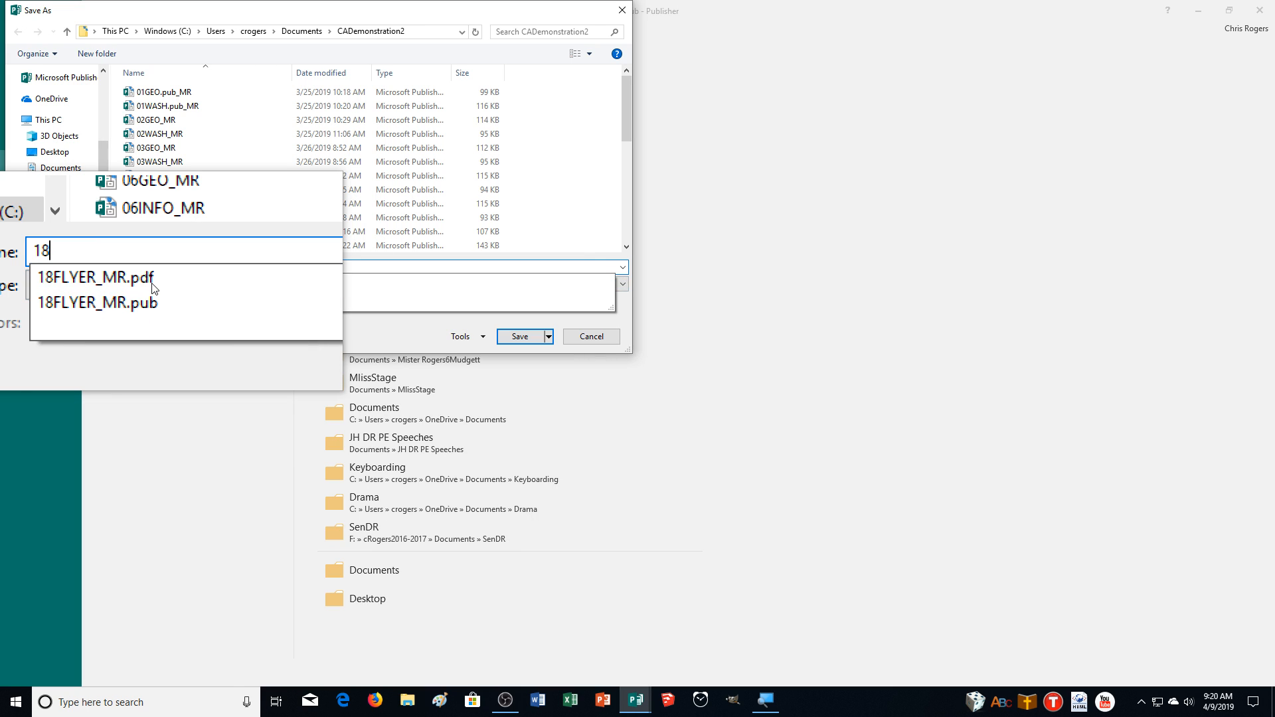
{"action": "type", "text": "BOARD_MR"}
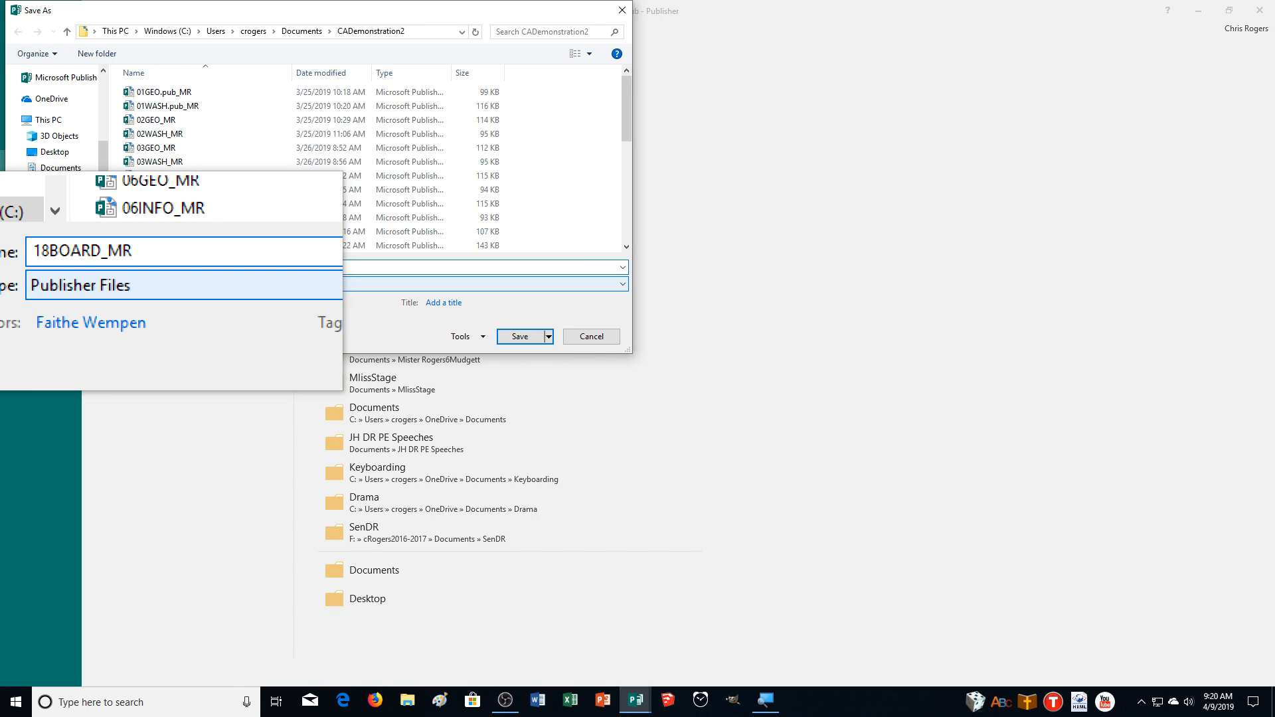
{"action": "key", "text": "Return"}
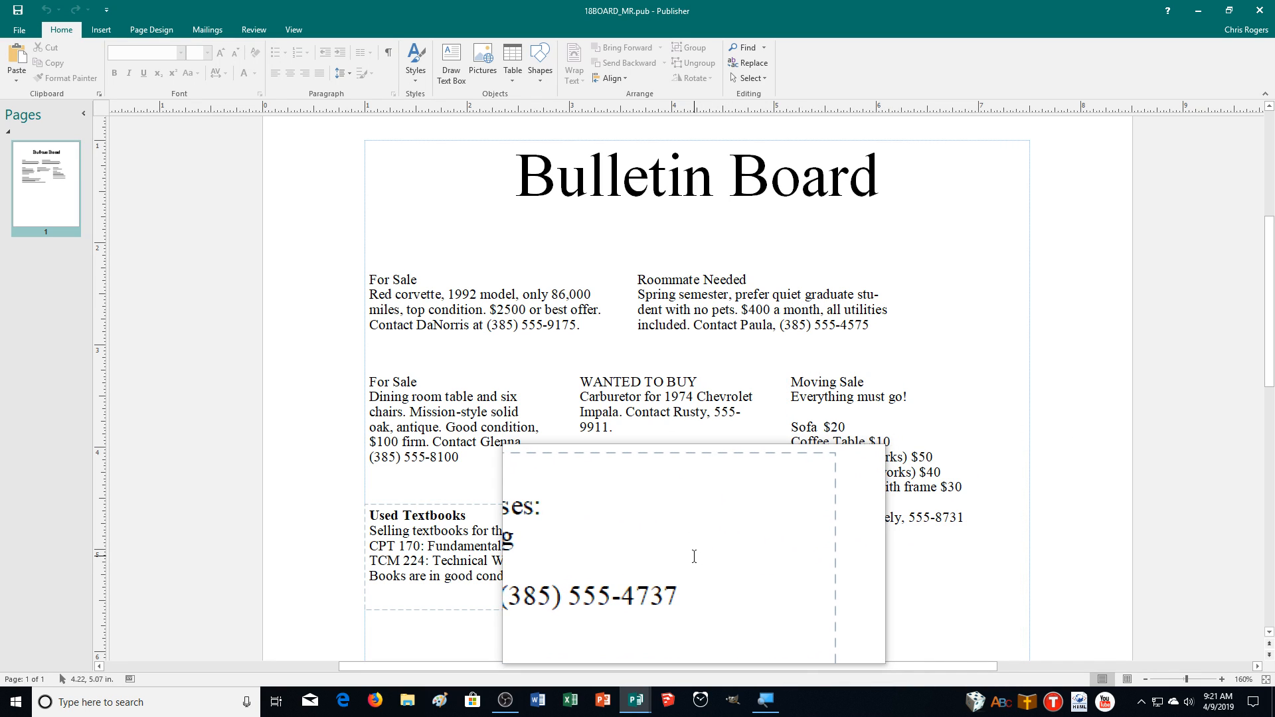
Step: Draw a text box about 6.40 by 1.73 in below the Used Textbooks ad and set its text fit to Best Fit
{"action": "scroll", "coordinate": [1262, 318], "scroll_direction": "down", "scroll_amount": 3}
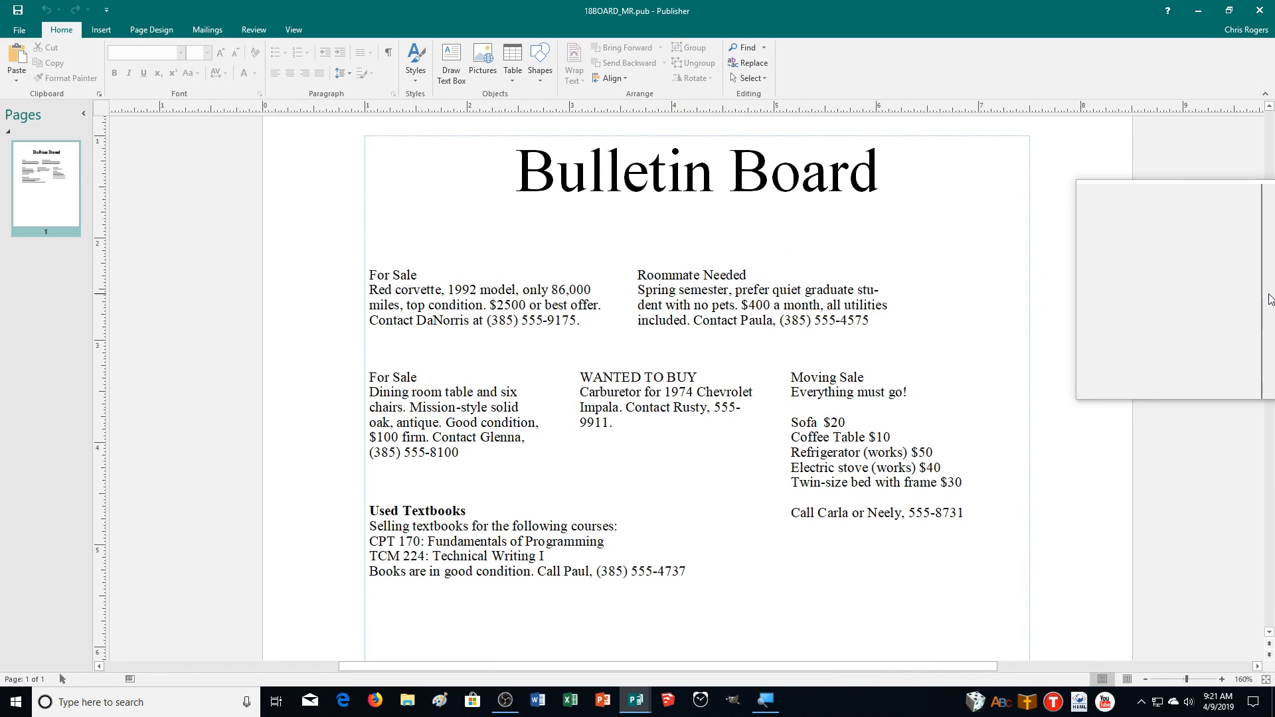
{"action": "scroll", "coordinate": [1269, 329], "scroll_direction": "down", "scroll_amount": 2}
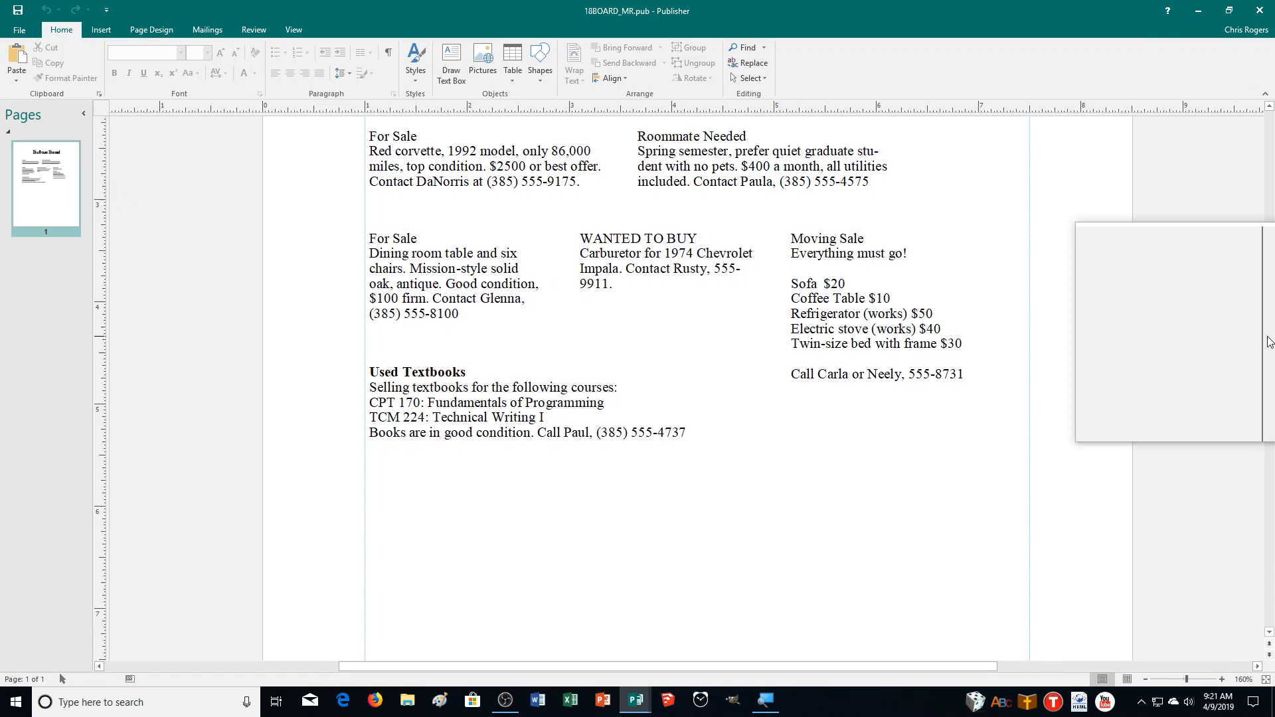
{"action": "left_click", "coordinate": [451, 63]}
{"action": "mouse_move", "coordinate": [369, 455]}
{"action": "left_mouse_down"}
{"action": "mouse_move", "coordinate": [1010, 601]}
{"action": "mouse_move", "coordinate": [1026, 635]}
{"action": "left_mouse_up"}
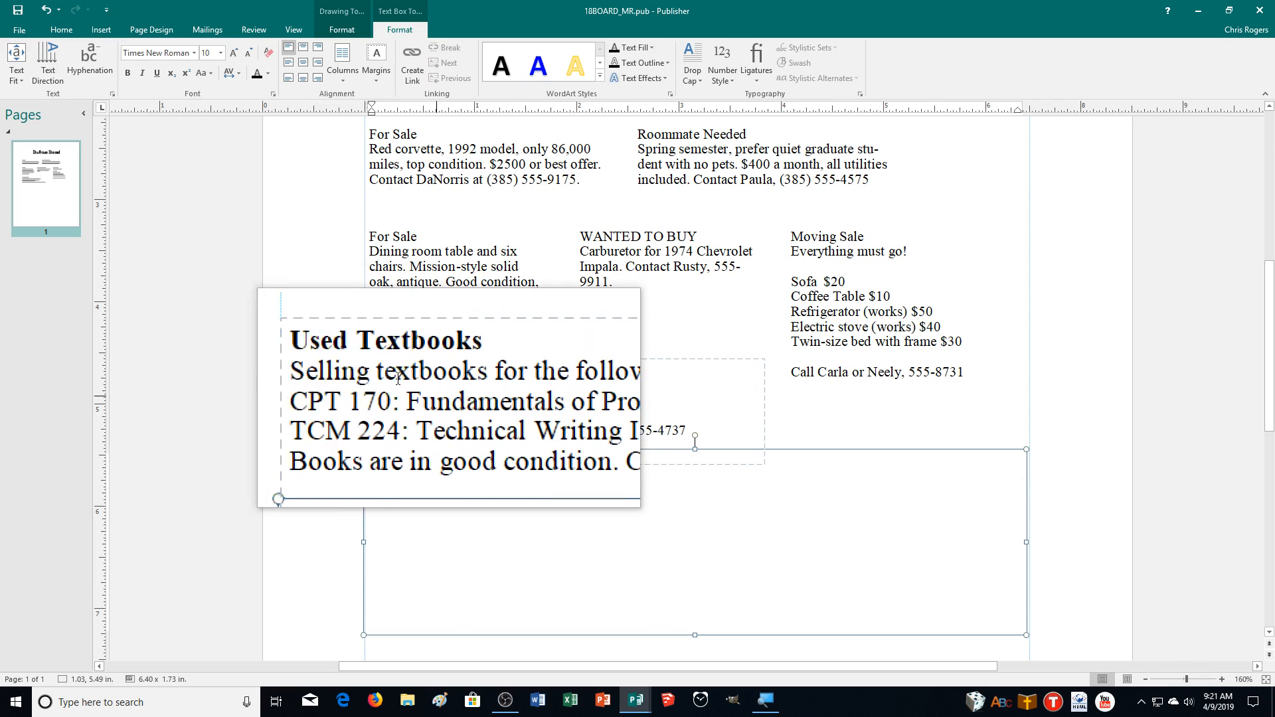
{"action": "left_click", "coordinate": [16, 74]}
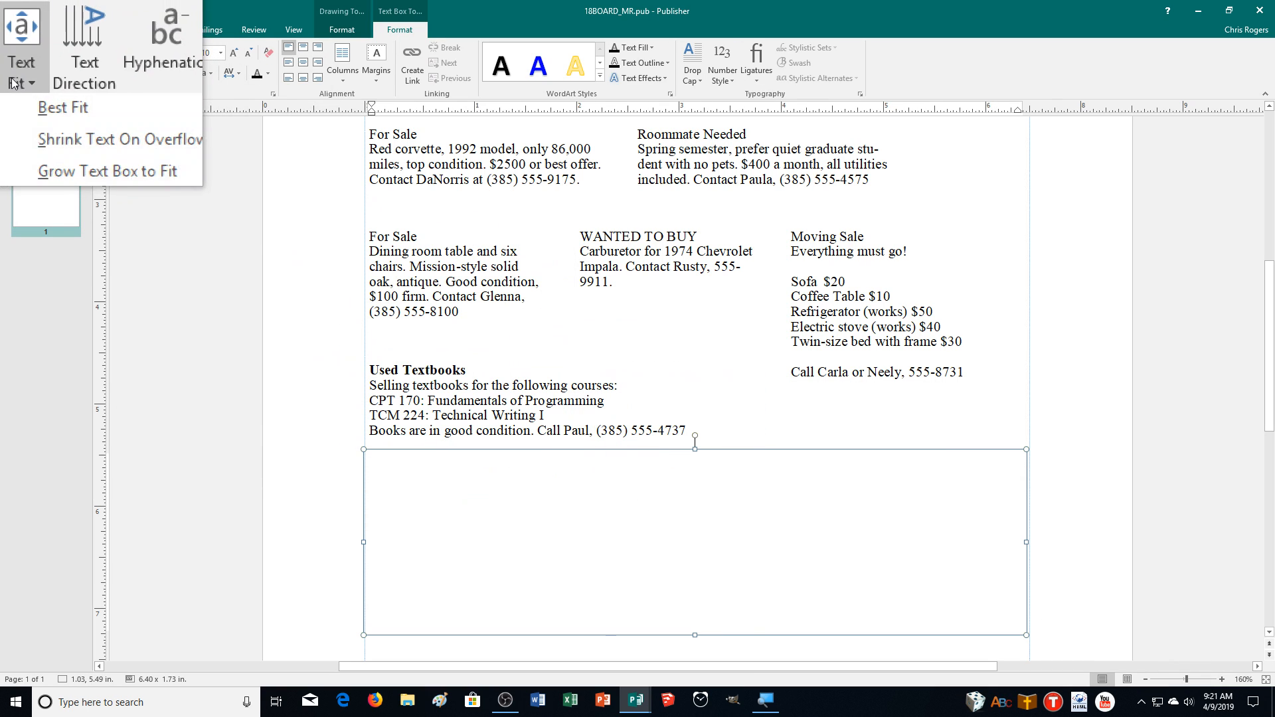
{"action": "left_click", "coordinate": [39, 104]}
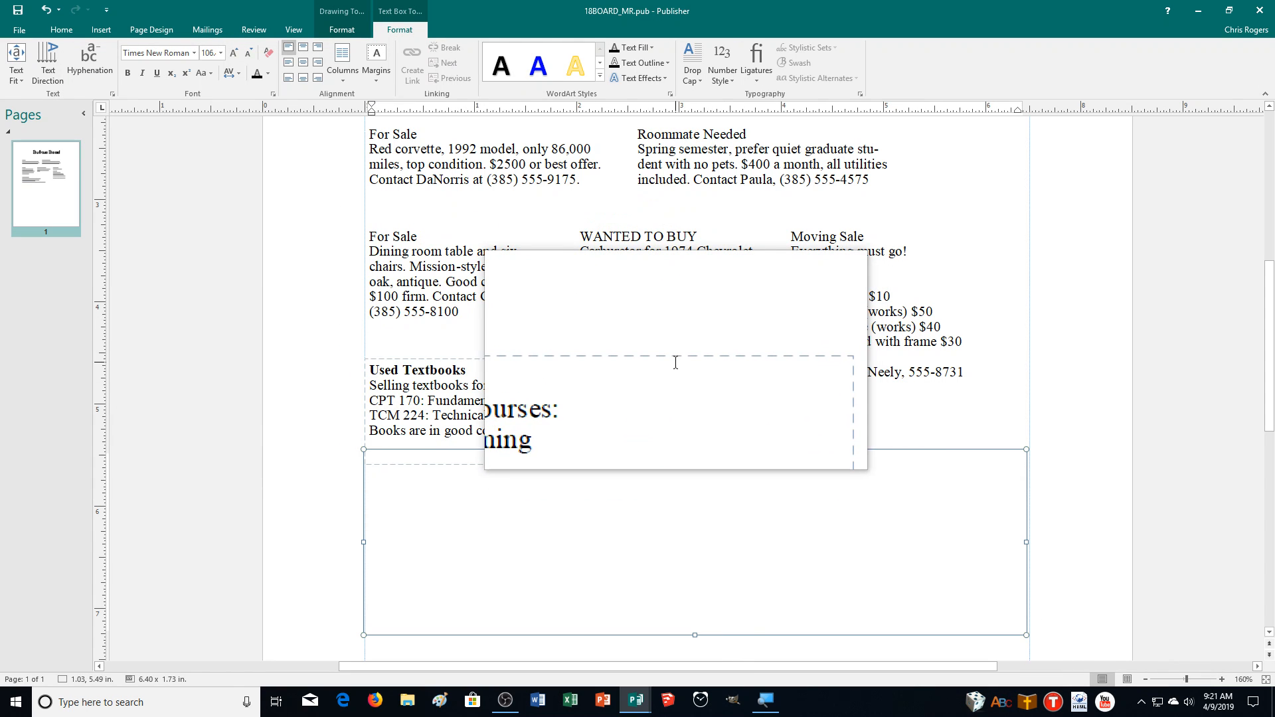
Step: Enter "At least one dashed border" as the first line of the new text box and begin a second line
{"action": "type", "text": "At l"}
{"action": "type", "text": "e"}
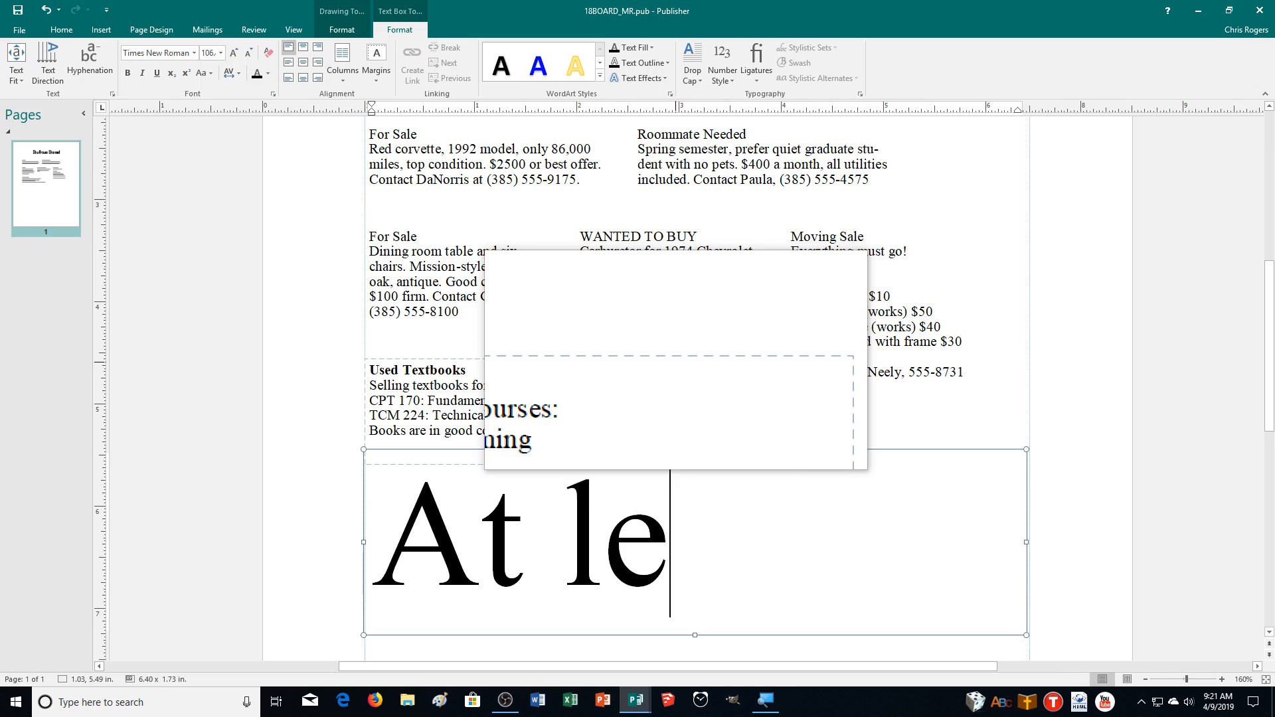
{"action": "type", "text": "ast one dashed"}
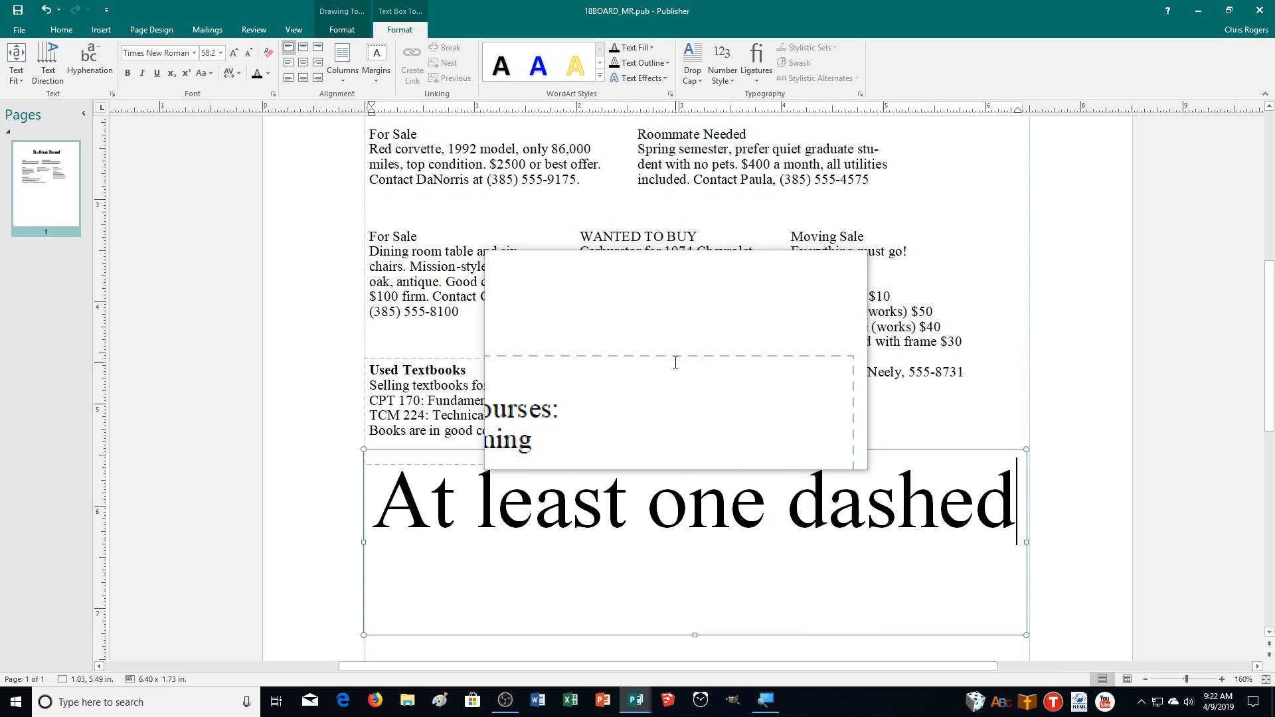
{"action": "type", "text": " boa"}
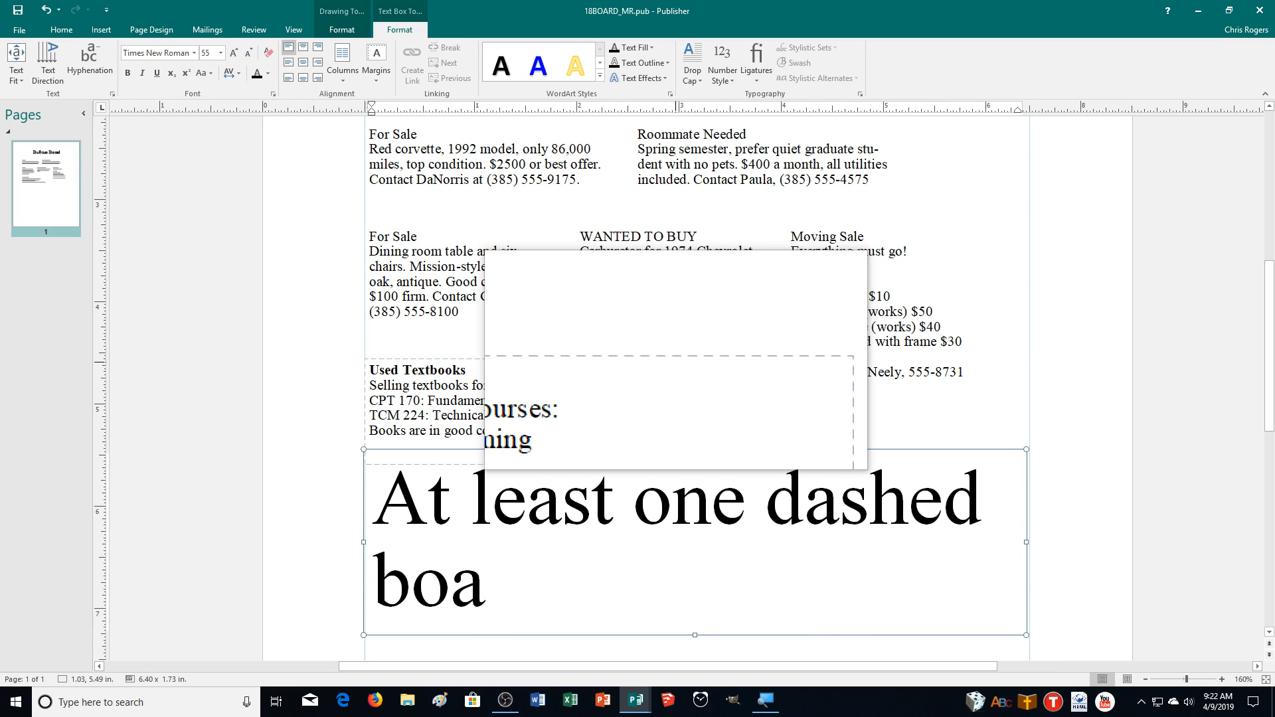
{"action": "key", "text": "BackSpace"}
{"action": "type", "text": "k"}
{"action": "key", "text": "BackSpace"}
{"action": "type", "text": "rder"}
{"action": "key", "text": "Return"}
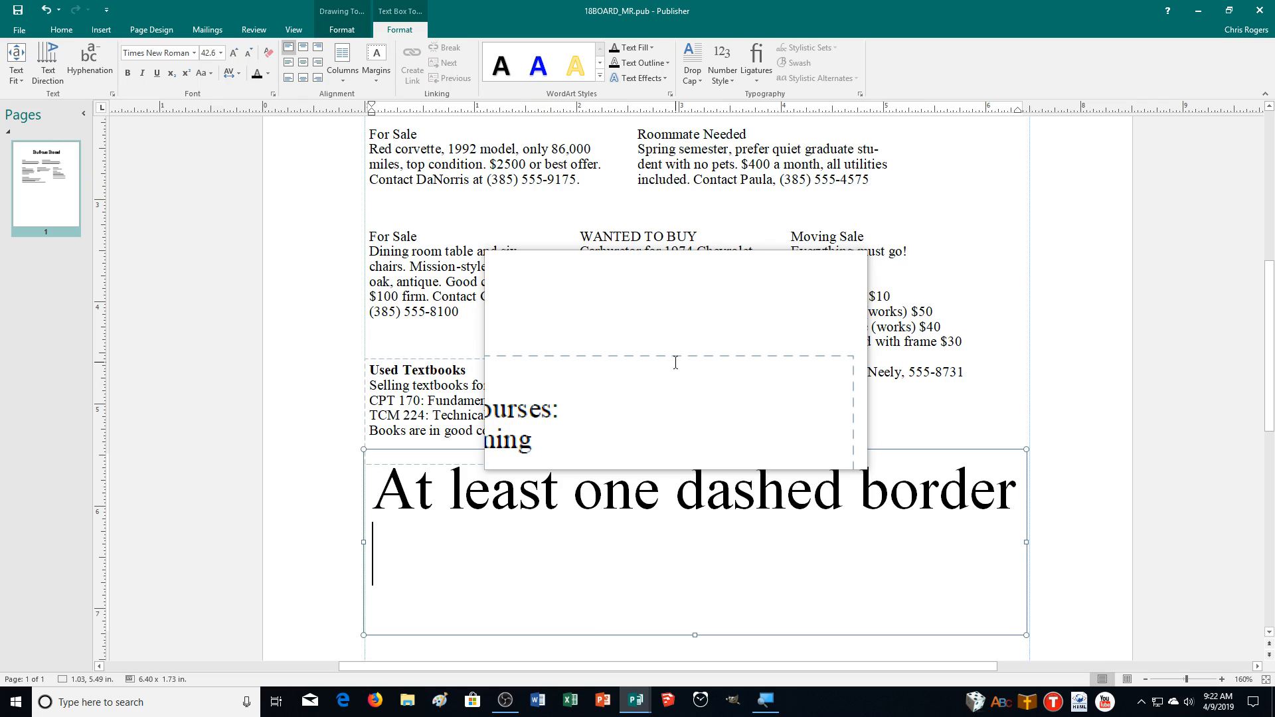
Step: Enter "At least one border with a width of more than 6 points" as the second line of the text box
{"action": "type", "text": "At least one "}
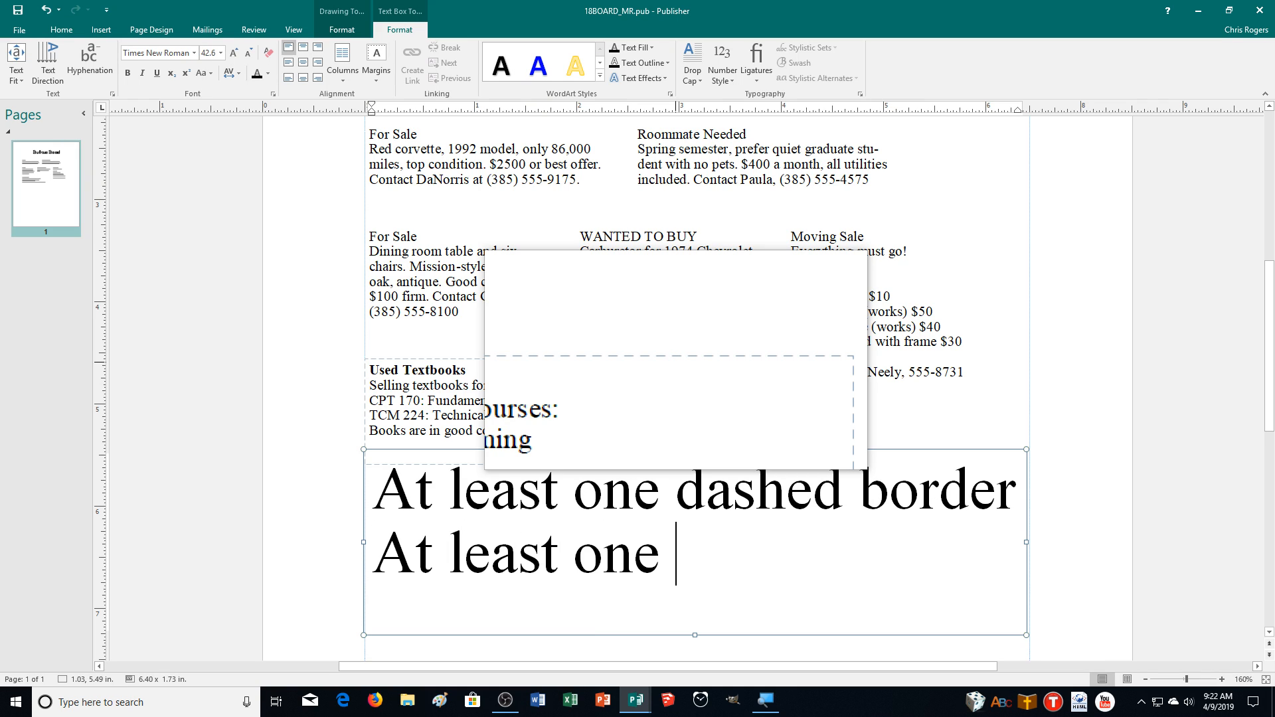
{"action": "type", "text": "border with a "}
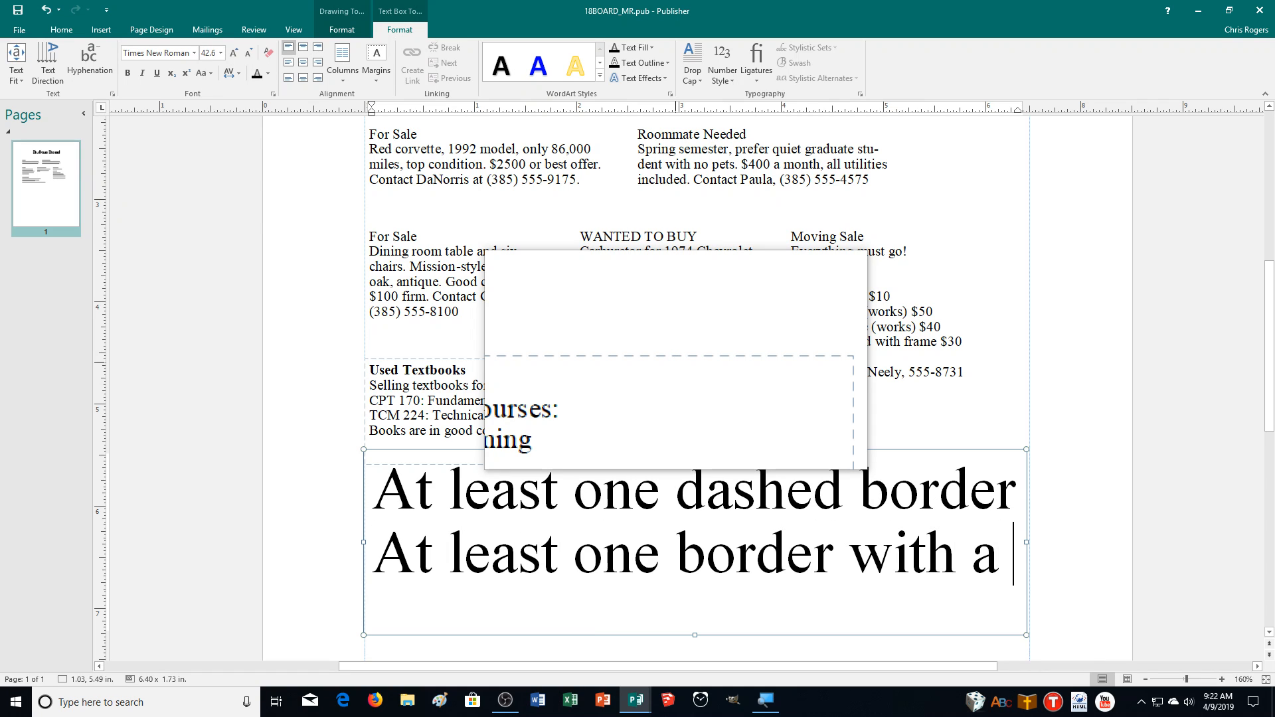
{"action": "type", "text": "width of more "}
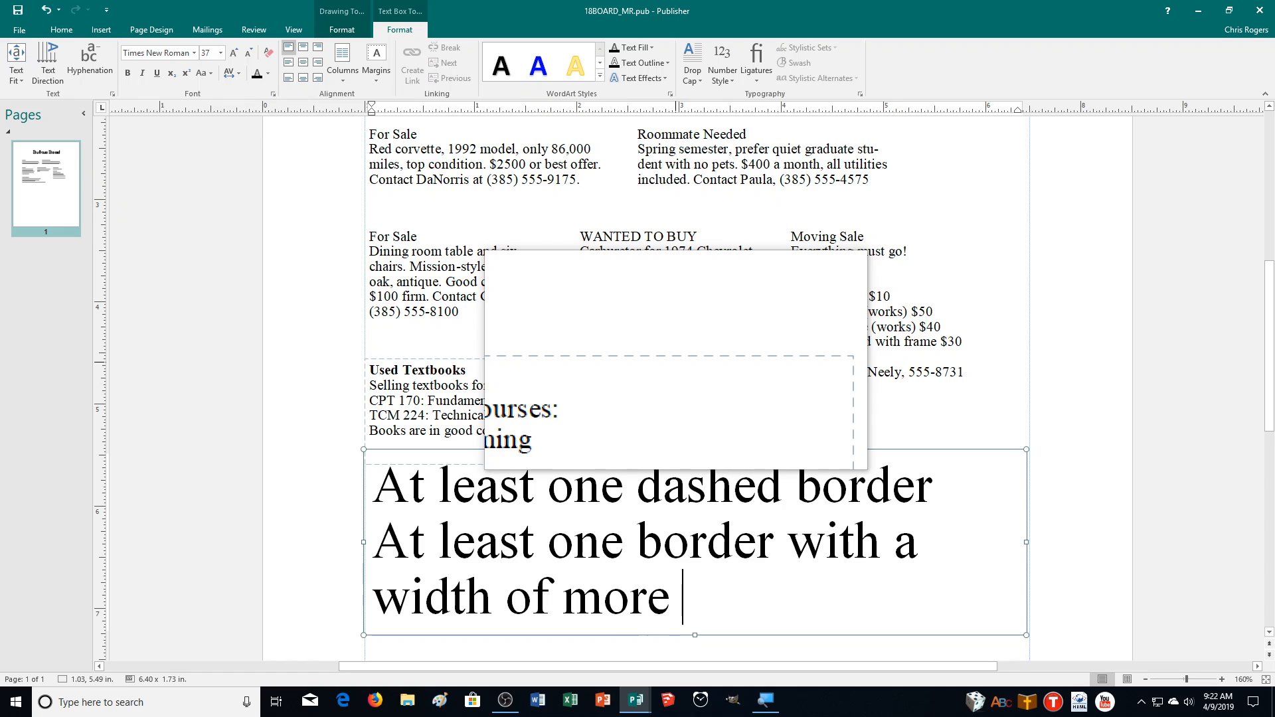
{"action": "type", "text": "than 6"}
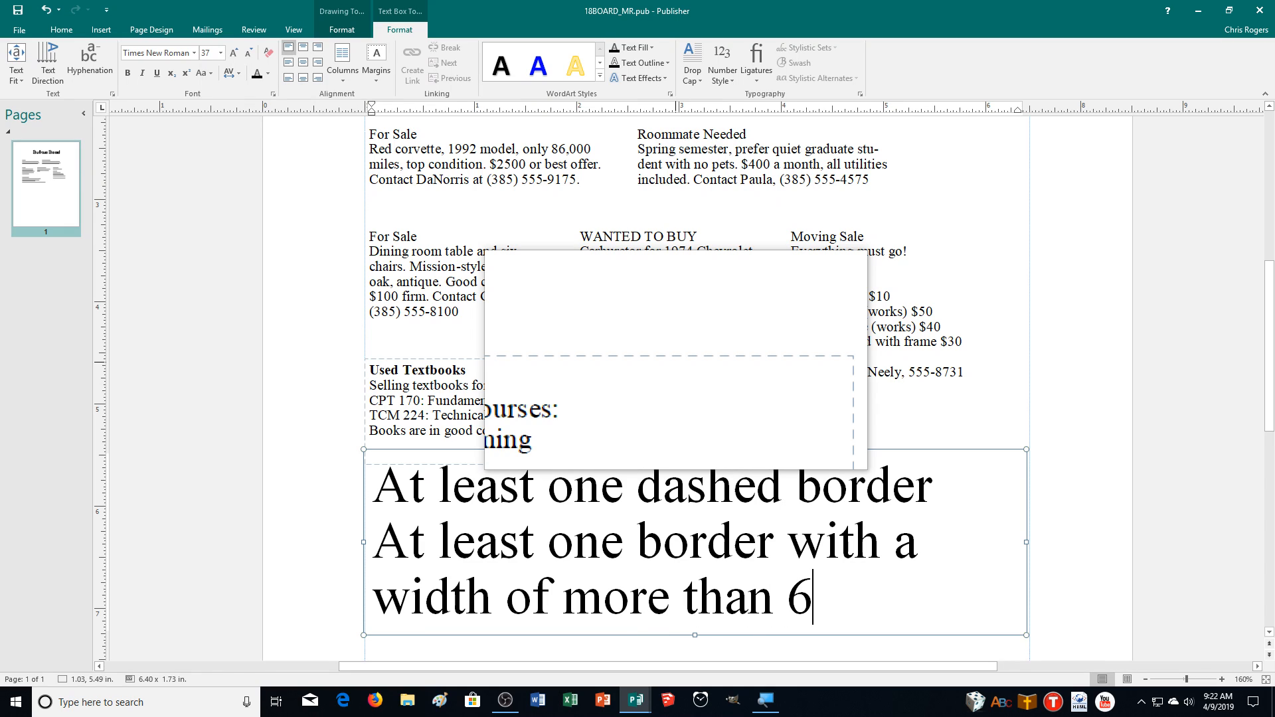
{"action": "type", "text": " points"}
{"action": "key", "text": "Return"}
Step: Add the lines "A different color for each border" and "A different color for each fill" to the requirements text box
{"action": "type", "text": "A "}
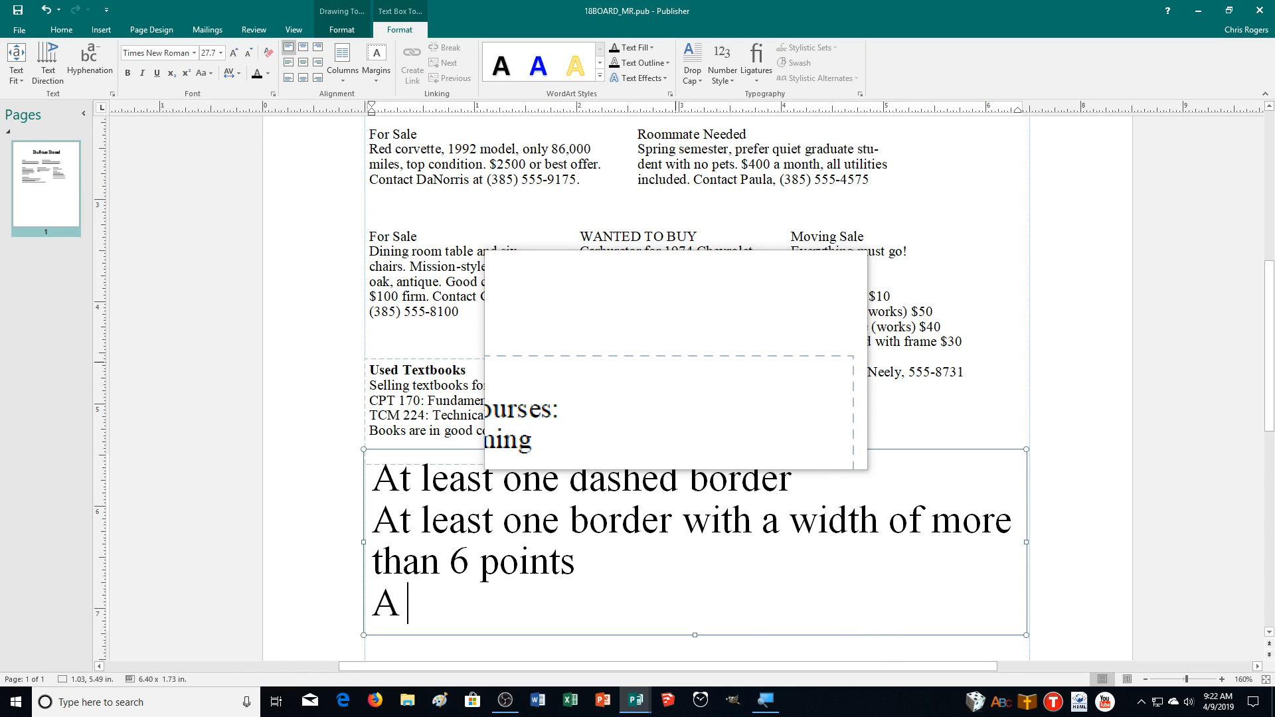
{"action": "type", "text": "different color "}
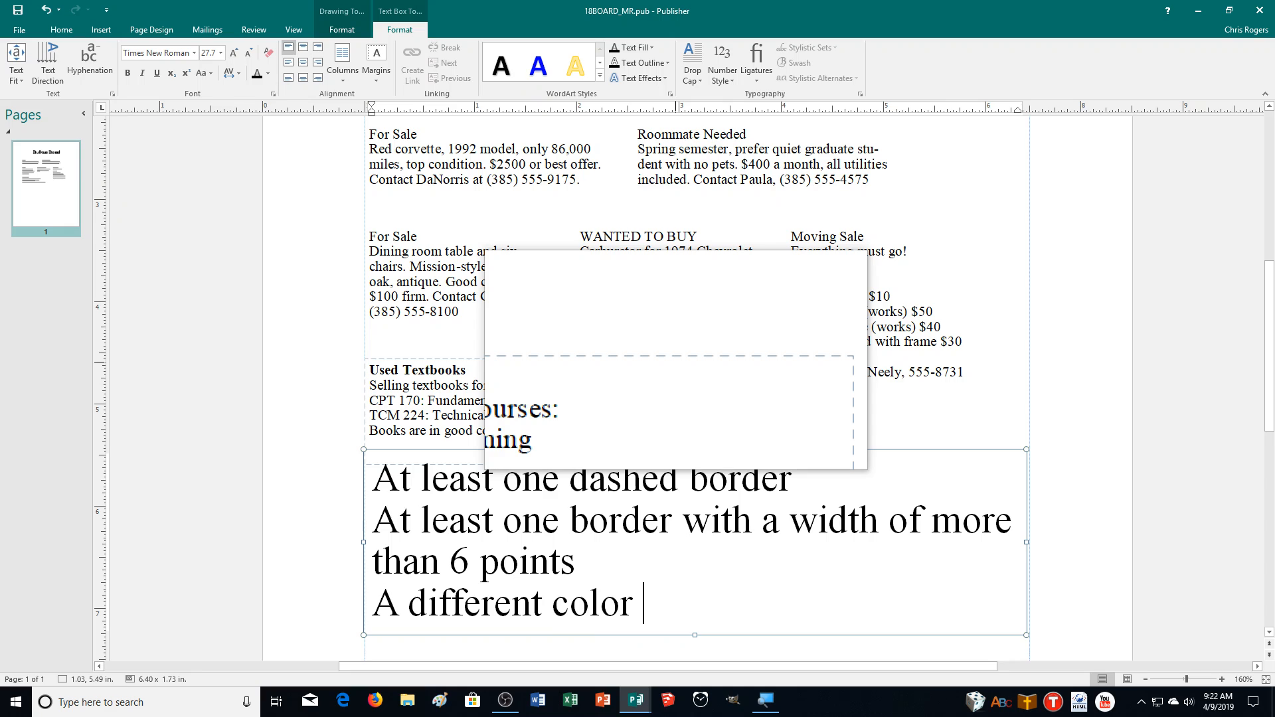
{"action": "type", "text": "for each bord"}
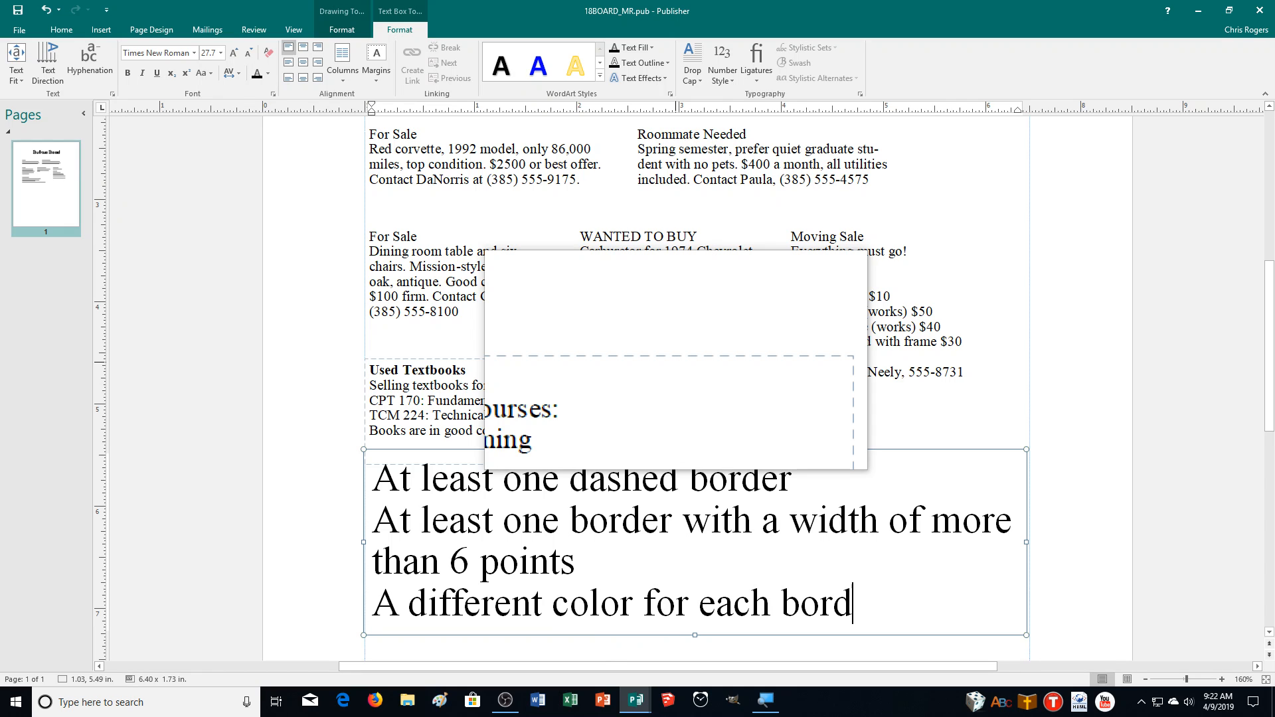
{"action": "type", "text": "er"}
{"action": "key", "text": "Return"}
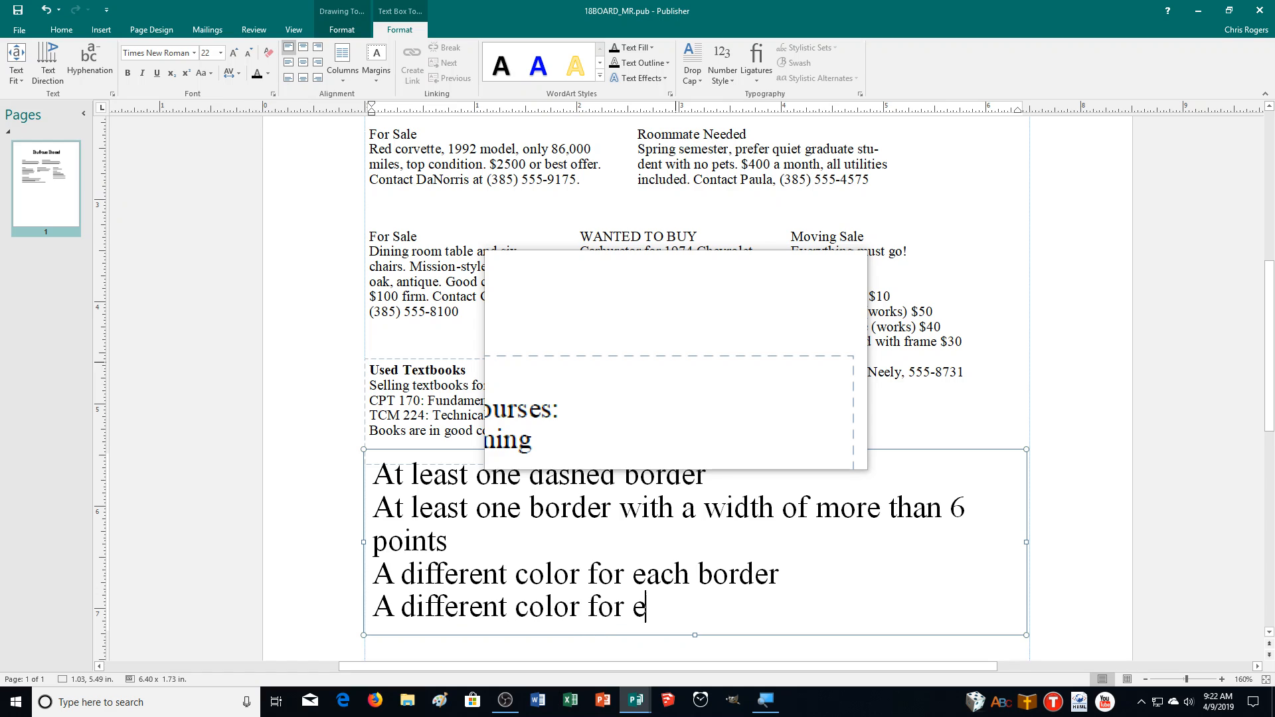
{"action": "type", "text": "A different color for each fill"}
{"action": "key", "text": "Return"}
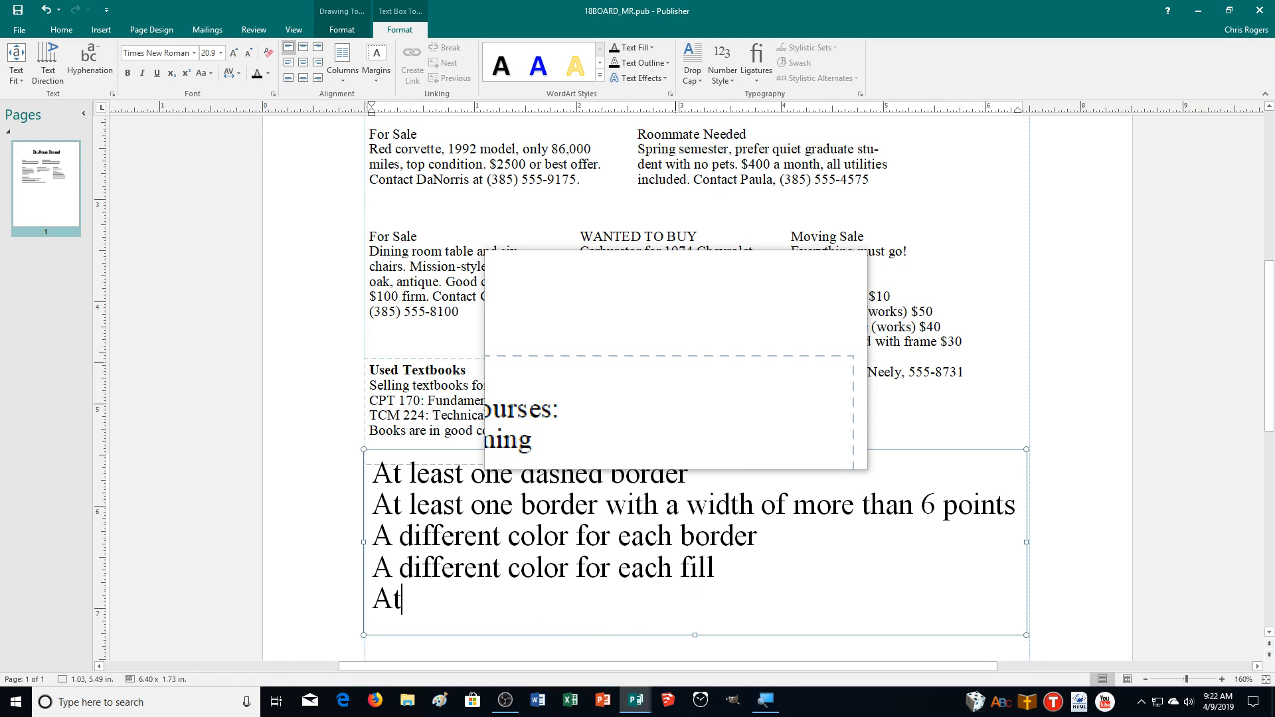
Step: Add "At least one fill that uses a tint" and "At least one fill set to more than 0% transparency" as the last two lines
{"action": "type", "text": "At least one fill"}
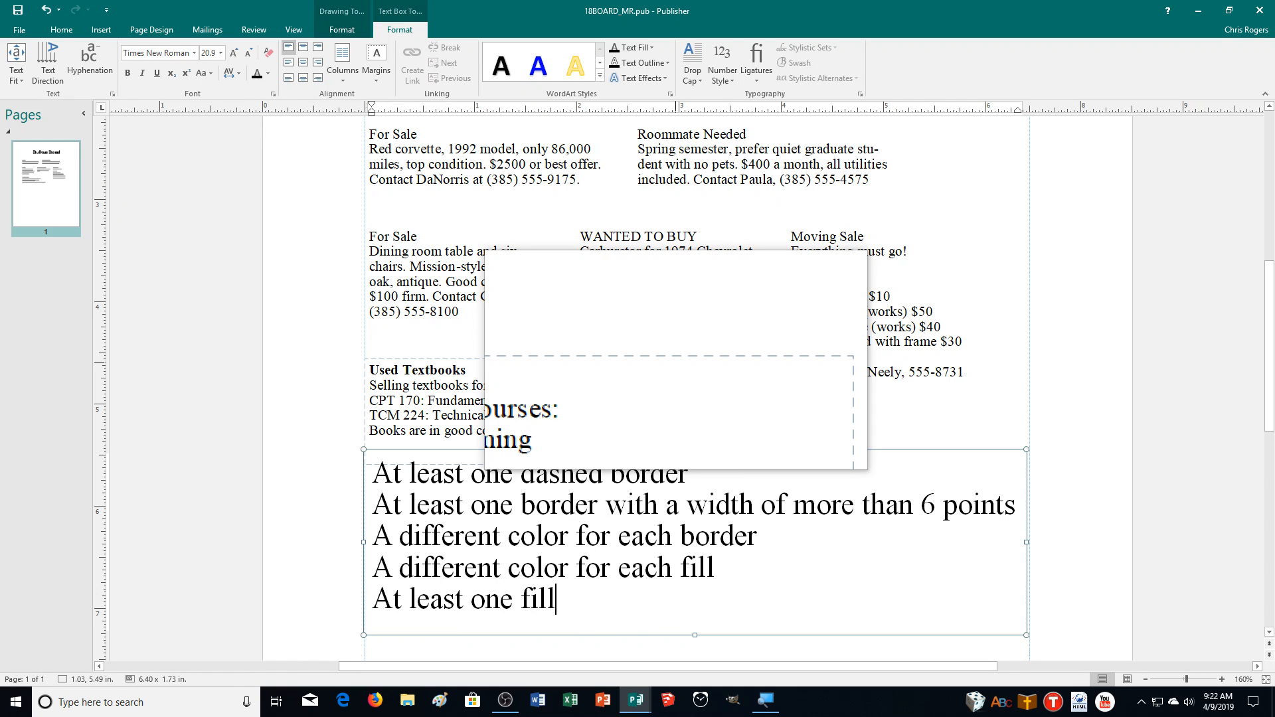
{"action": "type", "text": " that use"}
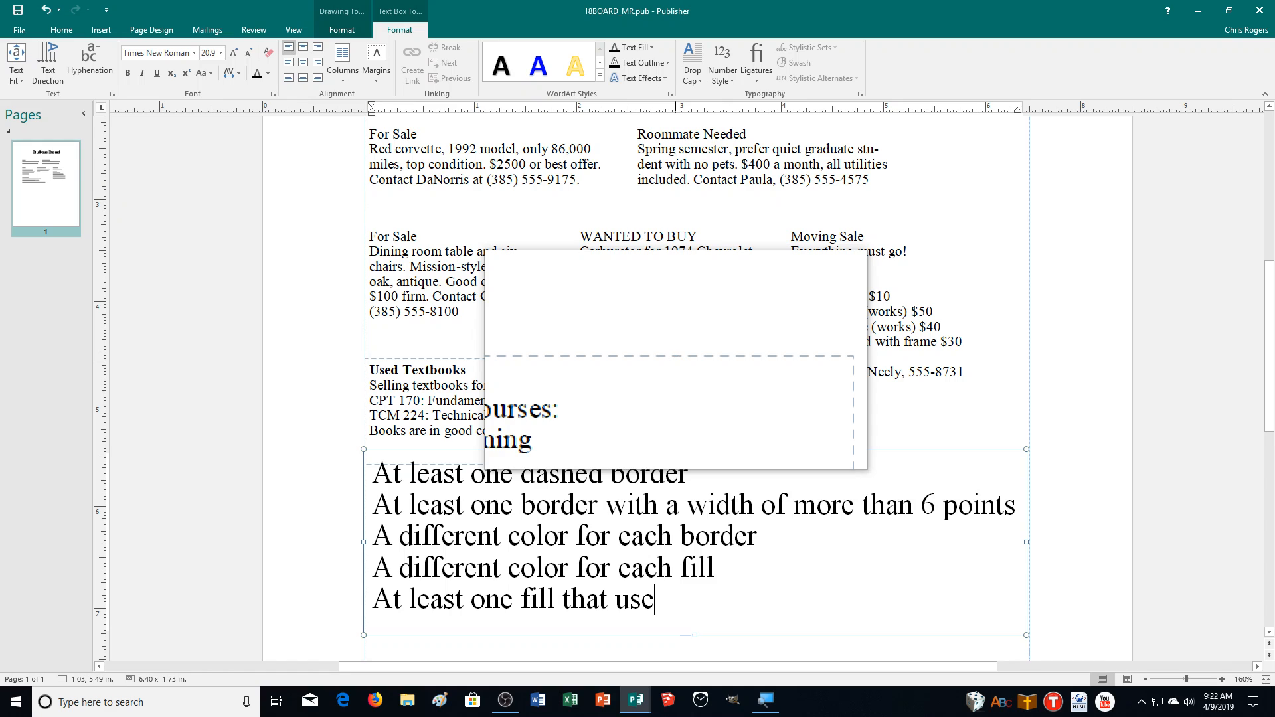
{"action": "type", "text": "s a tint"}
{"action": "key", "text": "Return"}
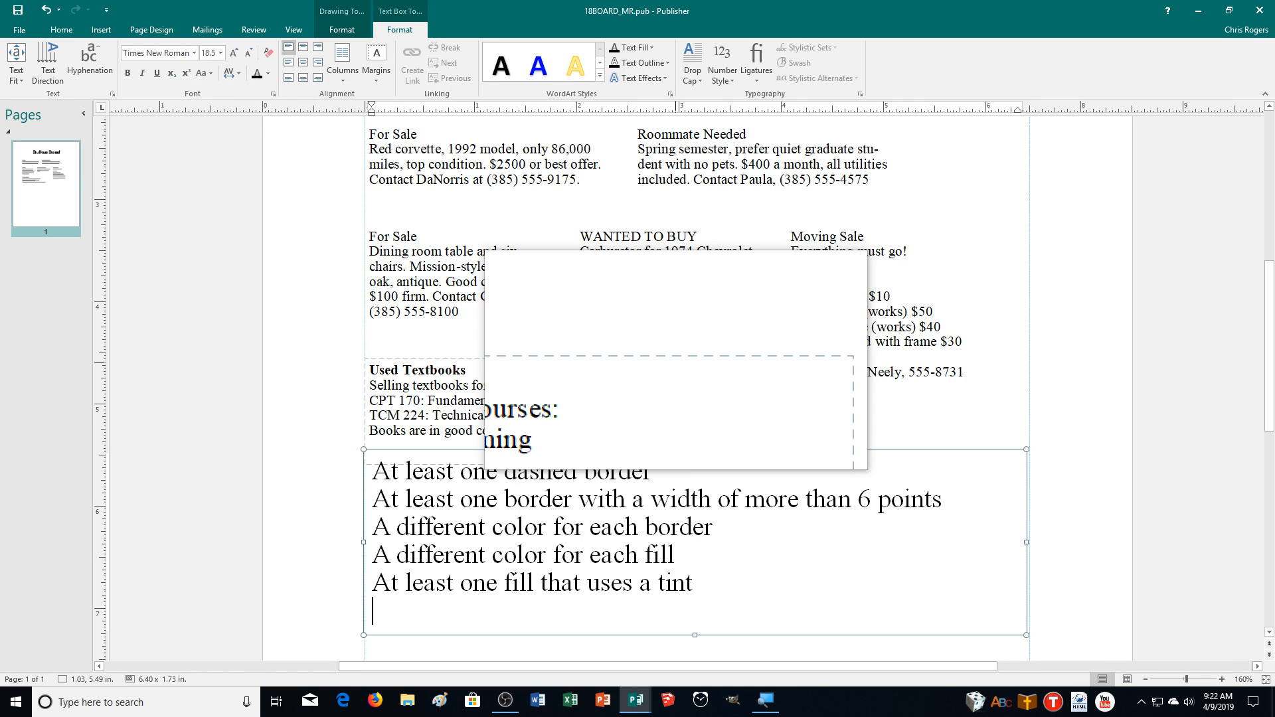
{"action": "type", "text": "A"}
{"action": "key", "text": "BackSpace"}
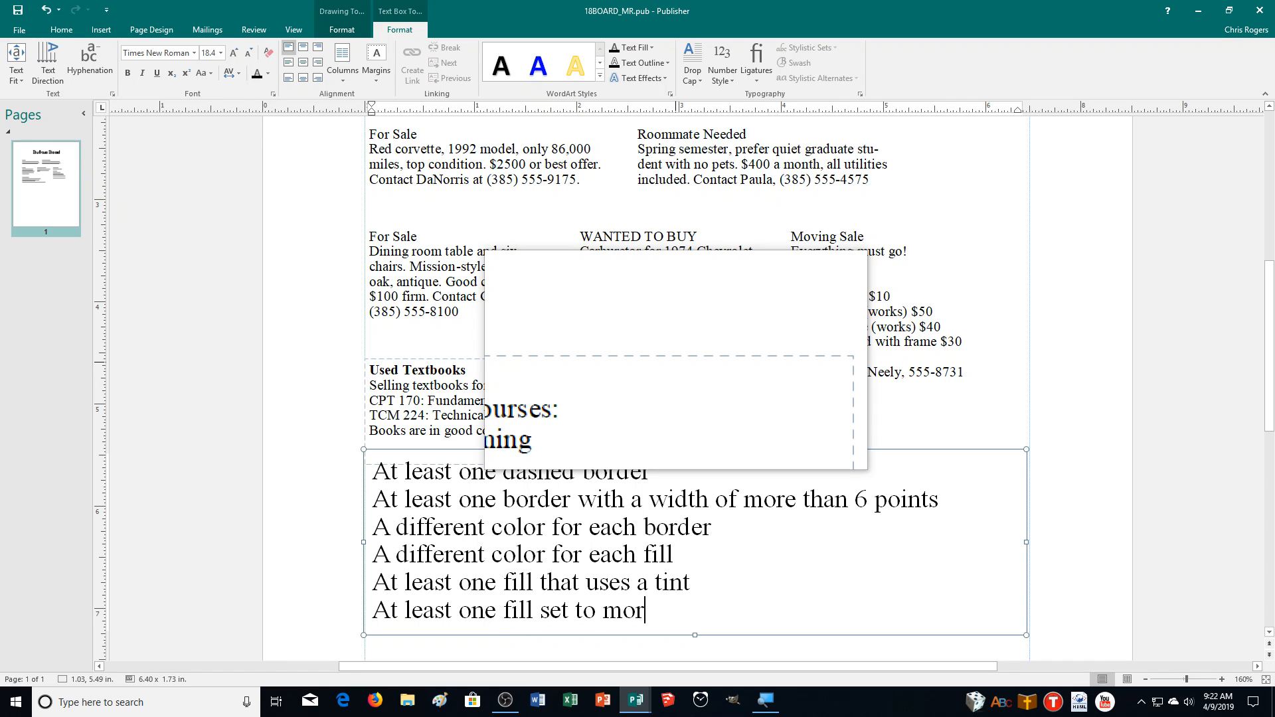
{"action": "type", "text": "0"}
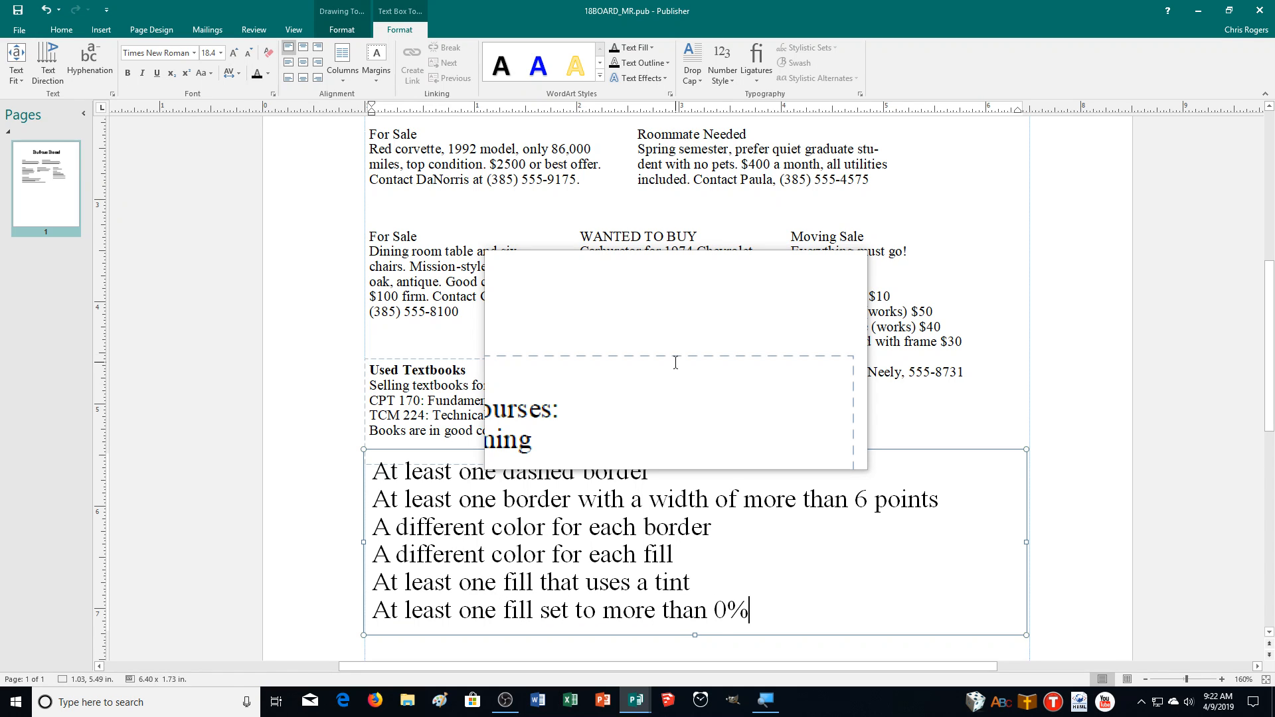
{"action": "type", "text": "% transpare"}
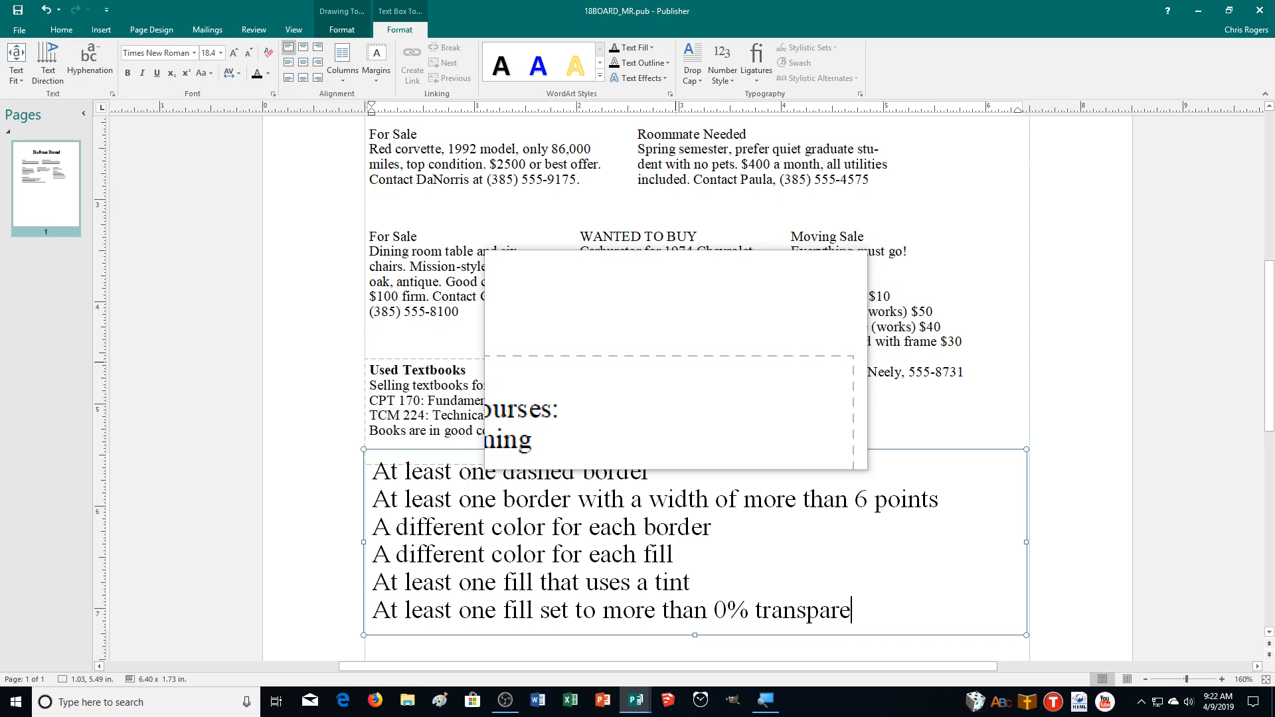
{"action": "type", "text": "ncy"}
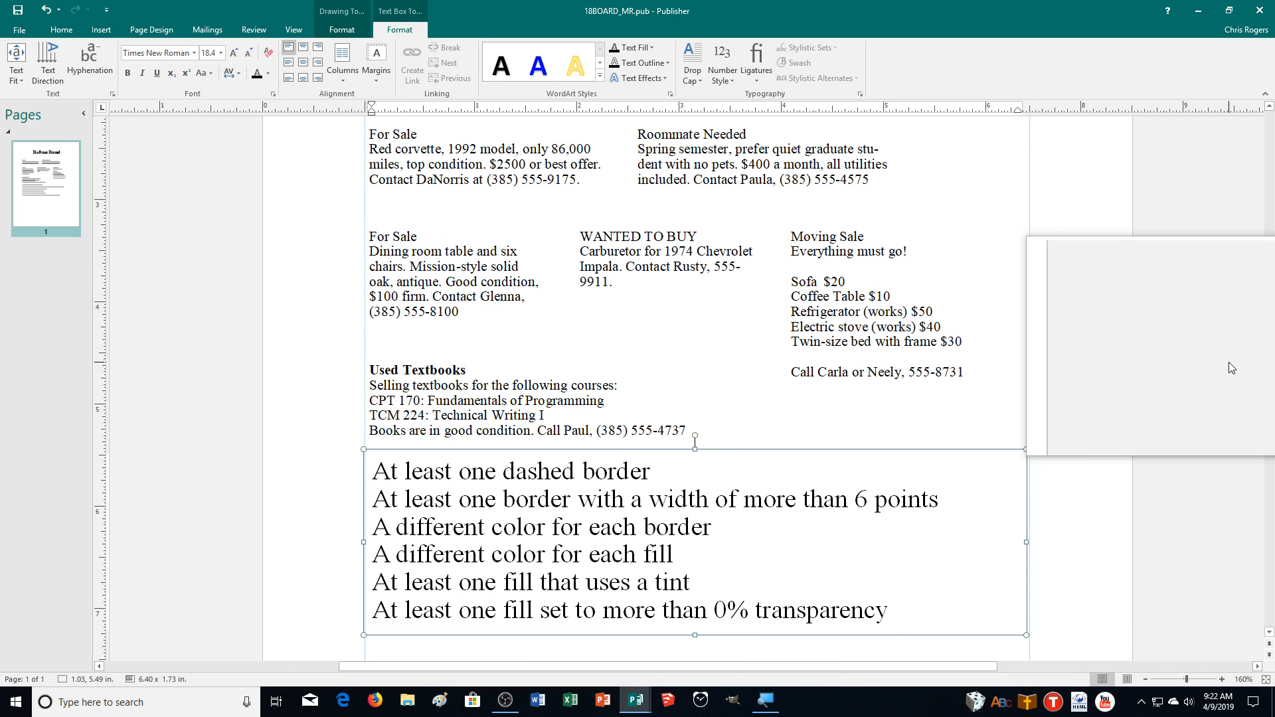
Step: Enlarge the page view to 260% and review the list of formatting requirements in the text box
{"action": "scroll", "coordinate": [1265, 405], "scroll_direction": "down", "scroll_amount": 2}
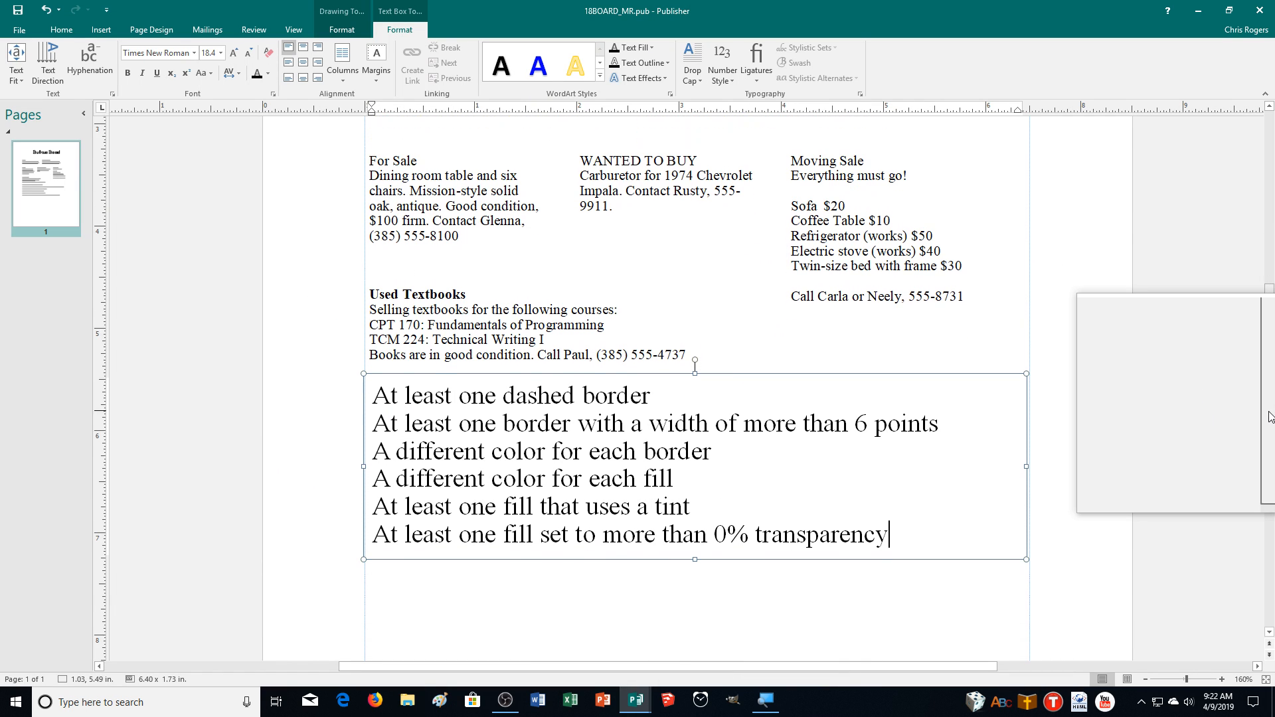
{"action": "left_click", "coordinate": [1221, 679]}
{"action": "left_click", "coordinate": [1220, 679]}
{"action": "left_click", "coordinate": [1220, 680]}
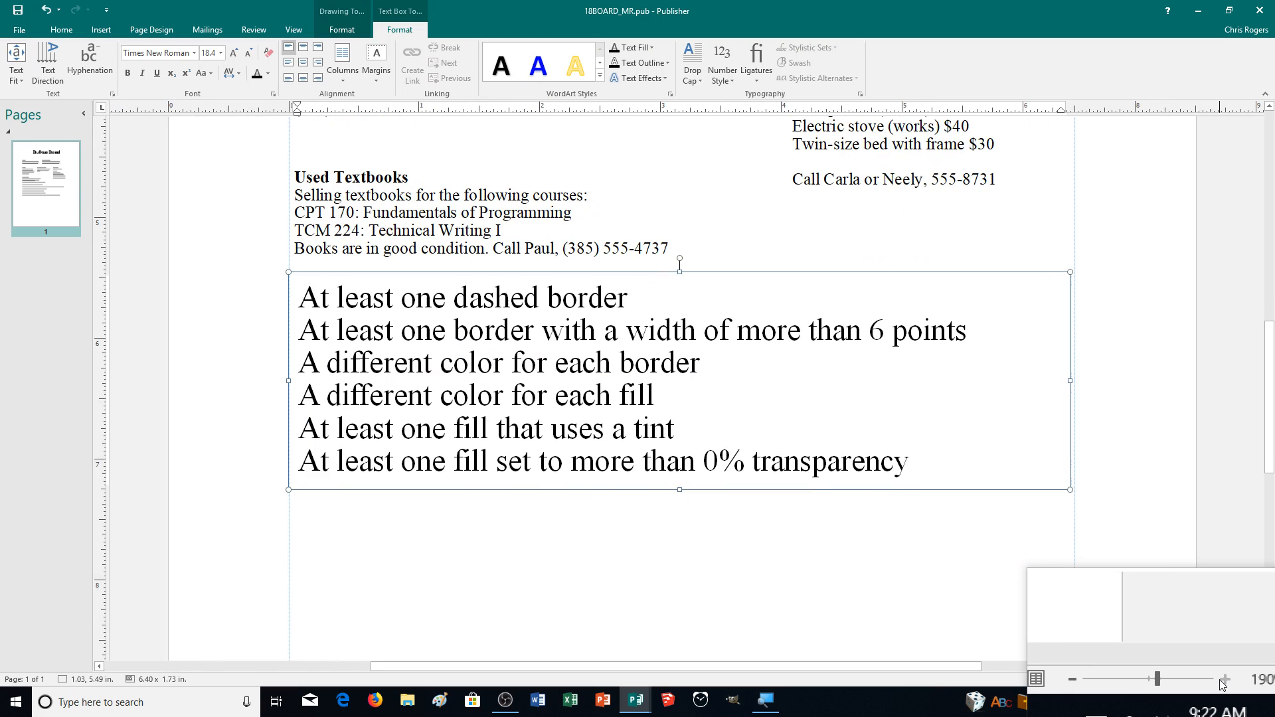
{"action": "left_click", "coordinate": [1220, 679]}
{"action": "left_click", "coordinate": [1219, 679]}
{"action": "left_click", "coordinate": [1219, 679]}
{"action": "left_click", "coordinate": [1220, 680]}
{"action": "left_click", "coordinate": [1219, 680]}
{"action": "left_click", "coordinate": [1219, 679]}
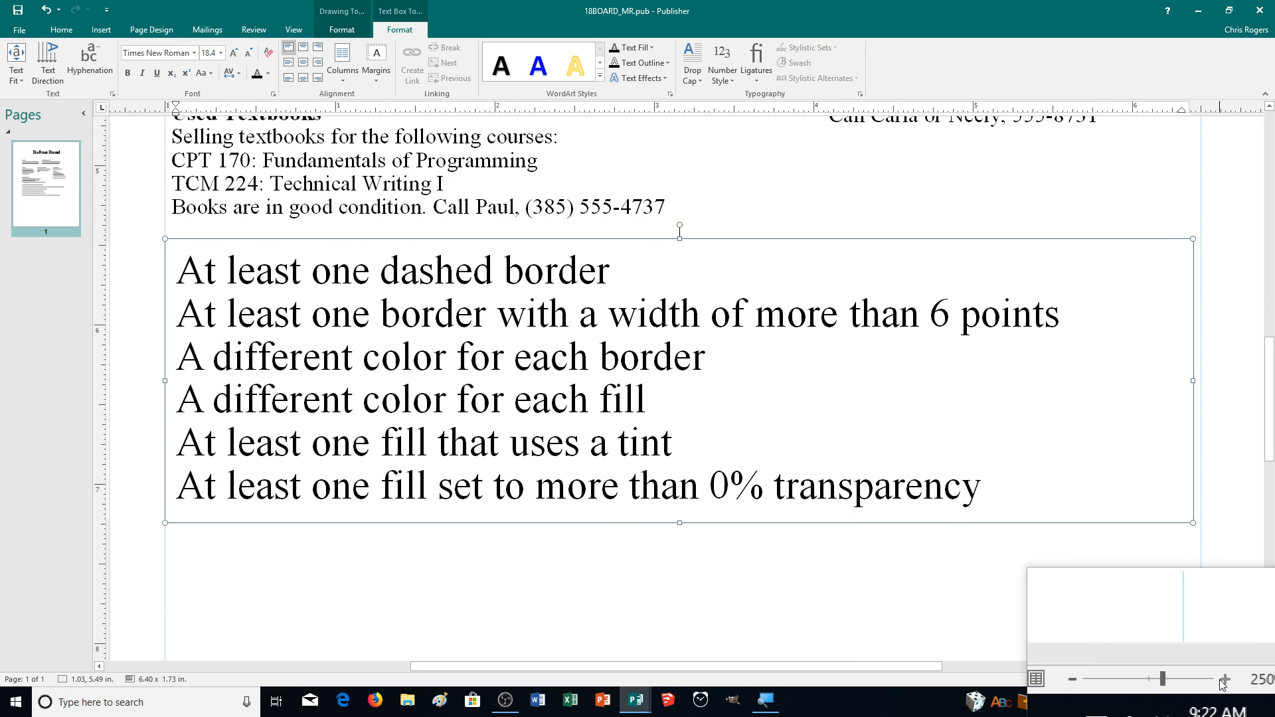
{"action": "left_click", "coordinate": [1219, 679]}
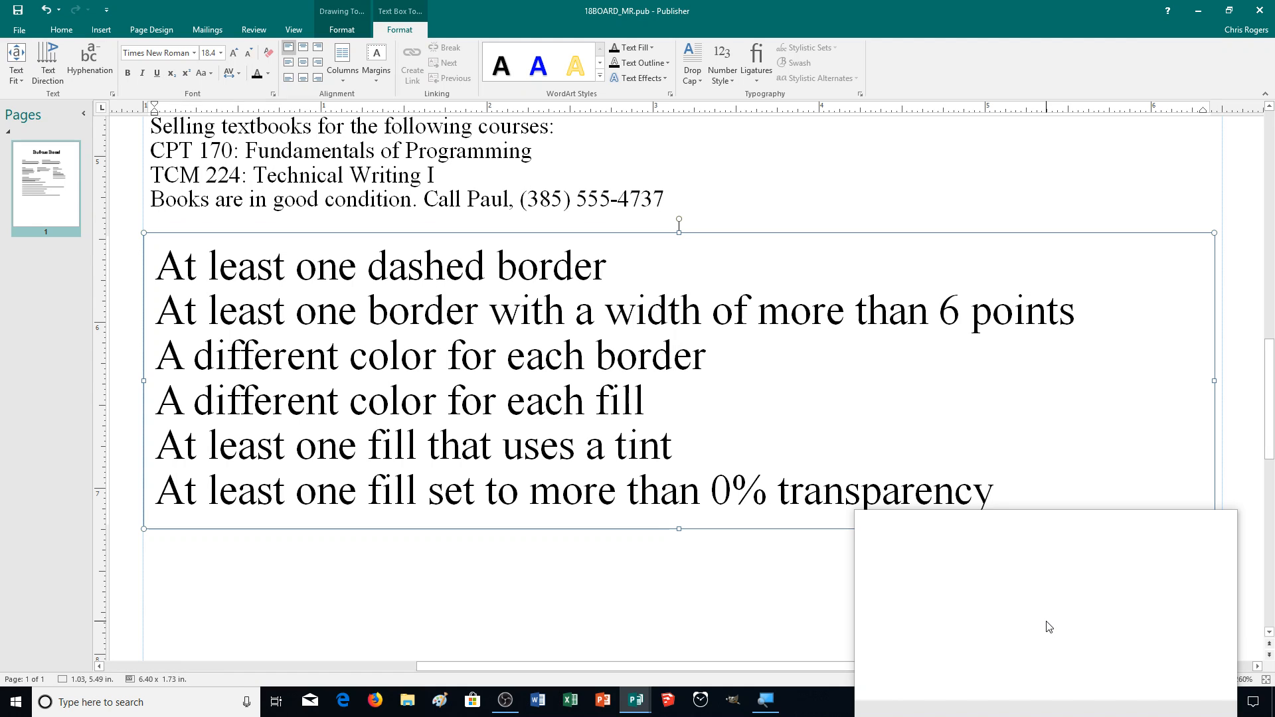
Step: In File Explorer, look through the CADemonstration2 folder in Documents for the 18BOARD_MR and 18FLYER_MR files, and close the window
{"action": "left_click", "coordinate": [404, 702]}
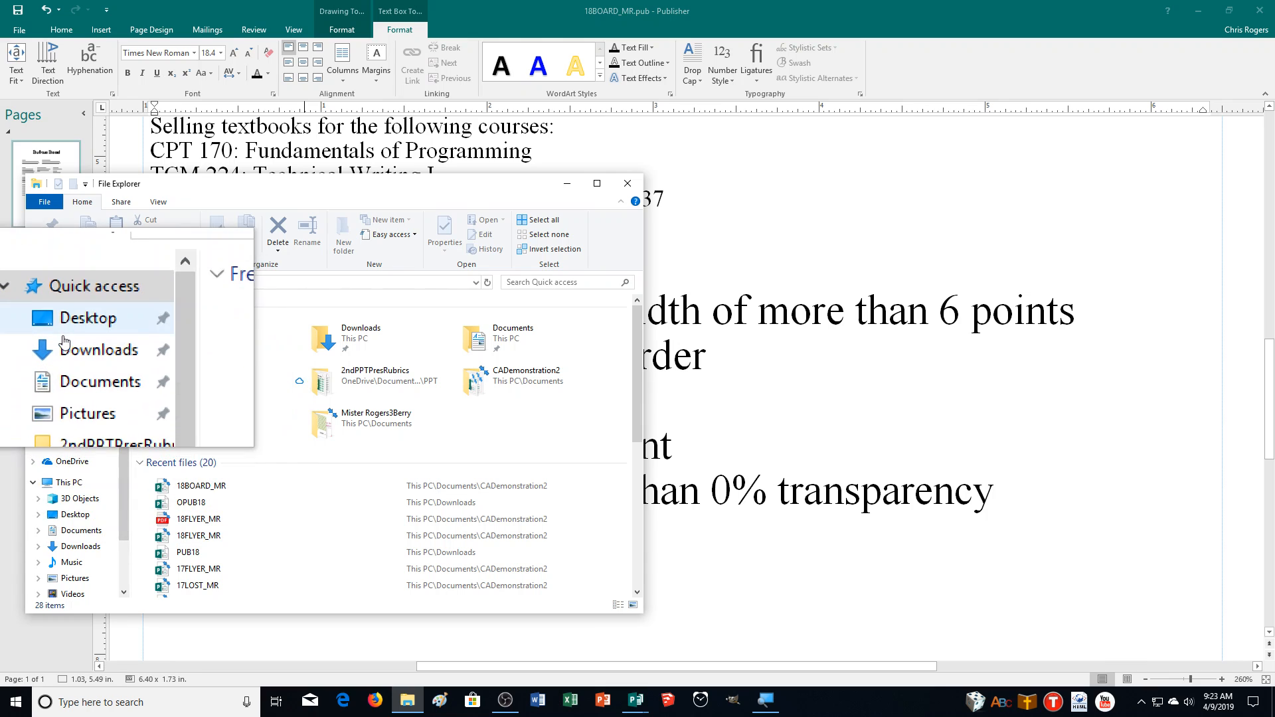
{"action": "left_click", "coordinate": [66, 369]}
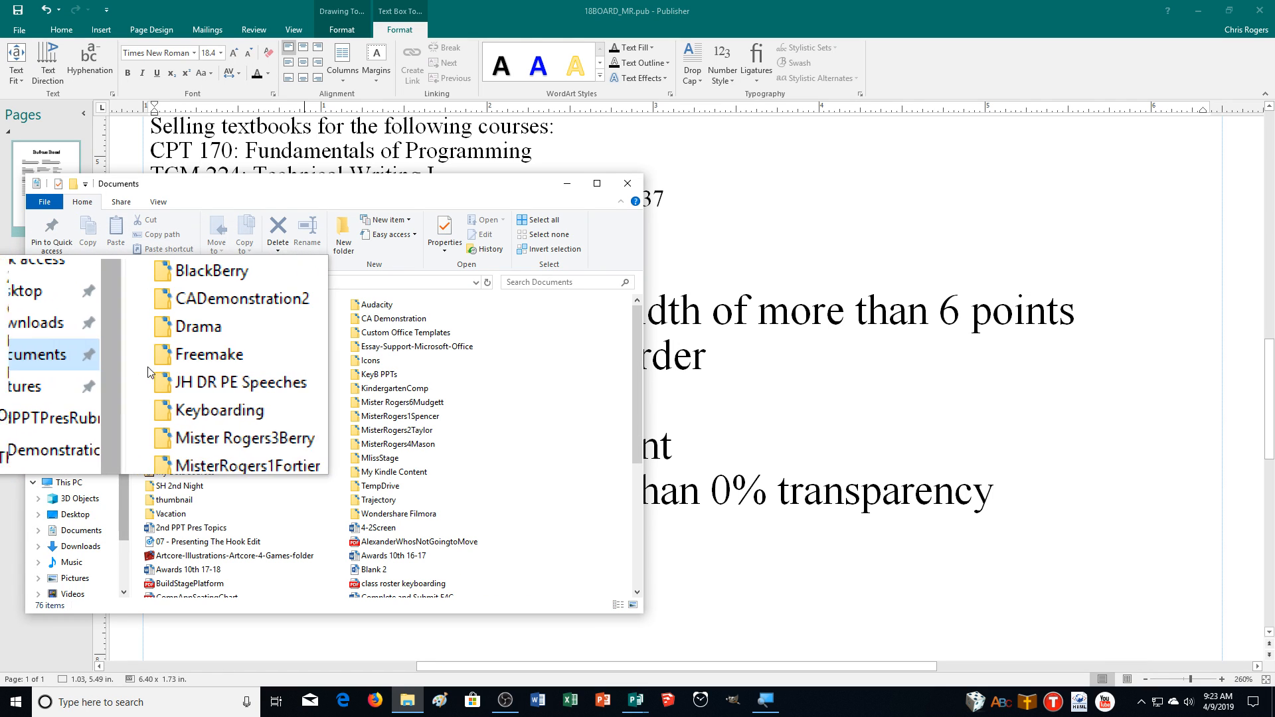
{"action": "double_click", "coordinate": [169, 335]}
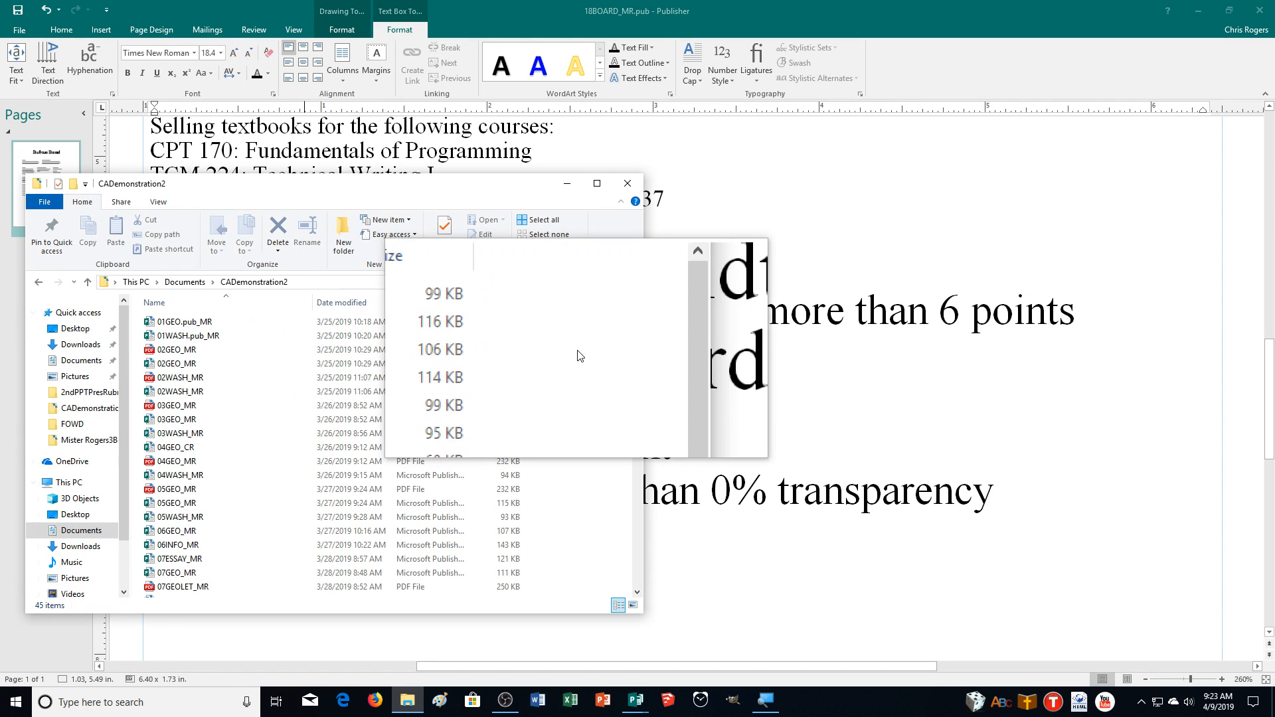
{"action": "left_click_drag", "start_coordinate": [636, 356], "coordinate": [626, 536]}
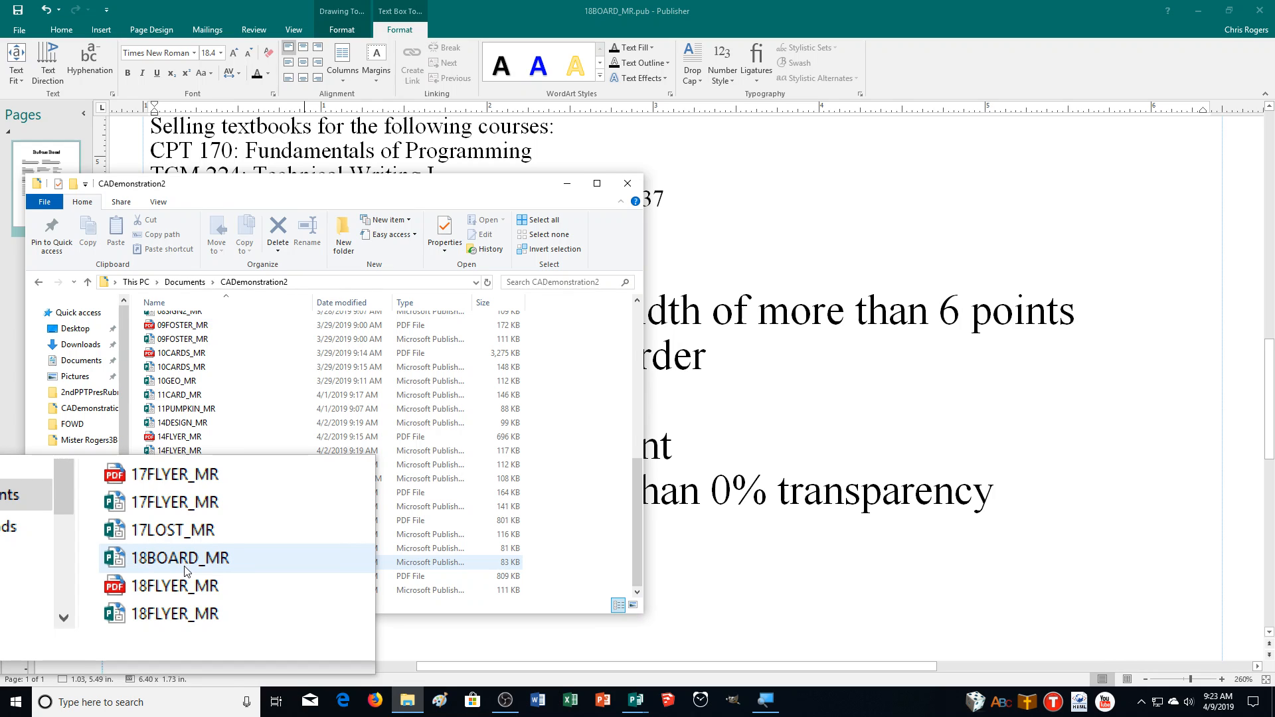
{"action": "left_click", "coordinate": [626, 183]}
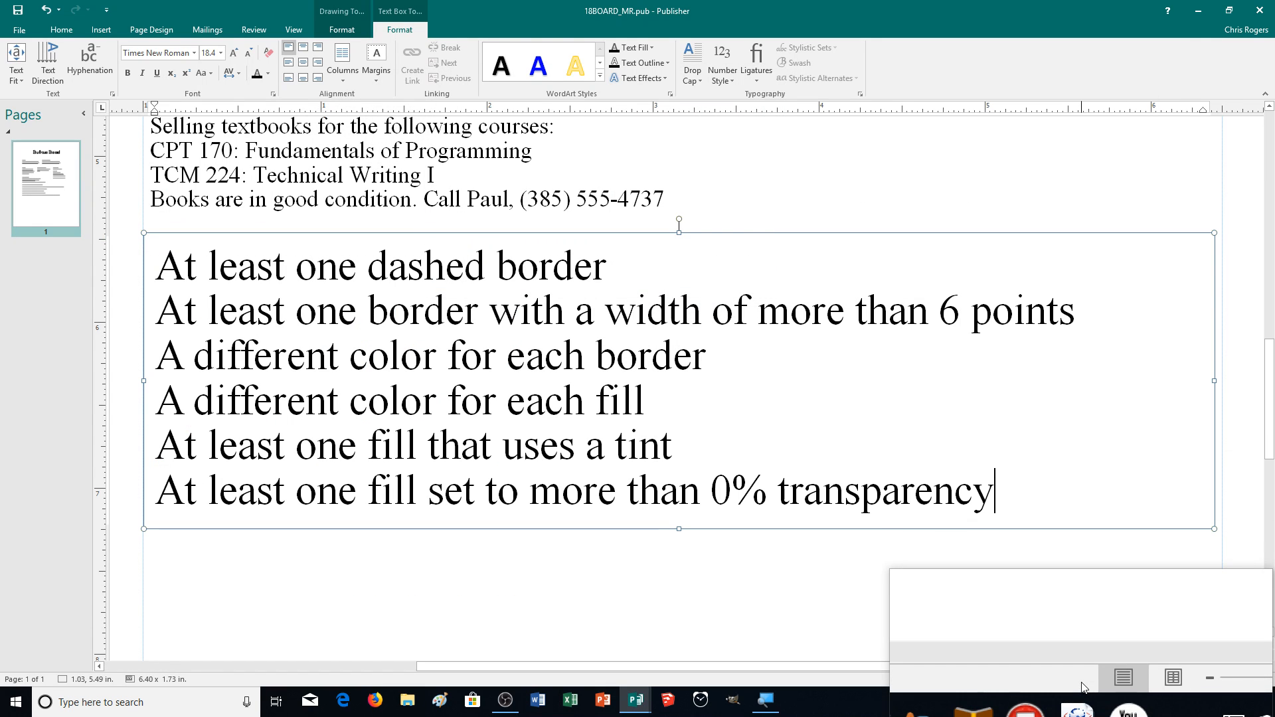
{"action": "left_click", "coordinate": [1146, 708]}
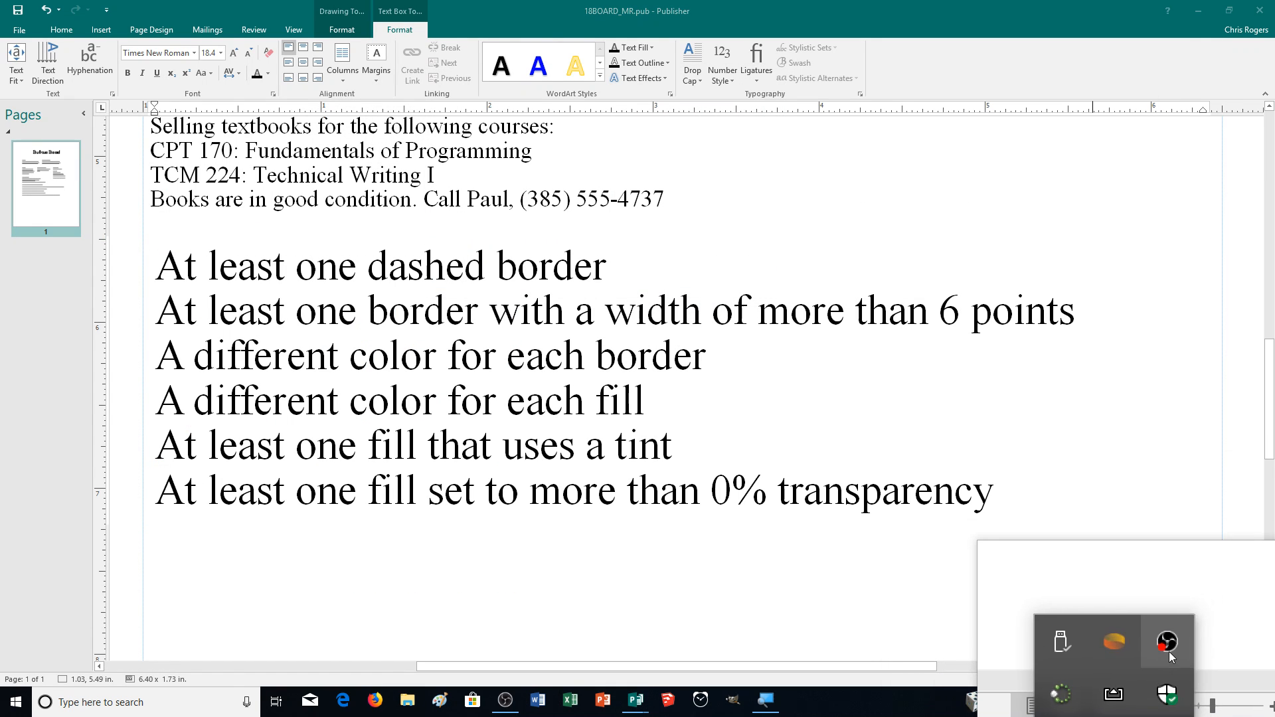